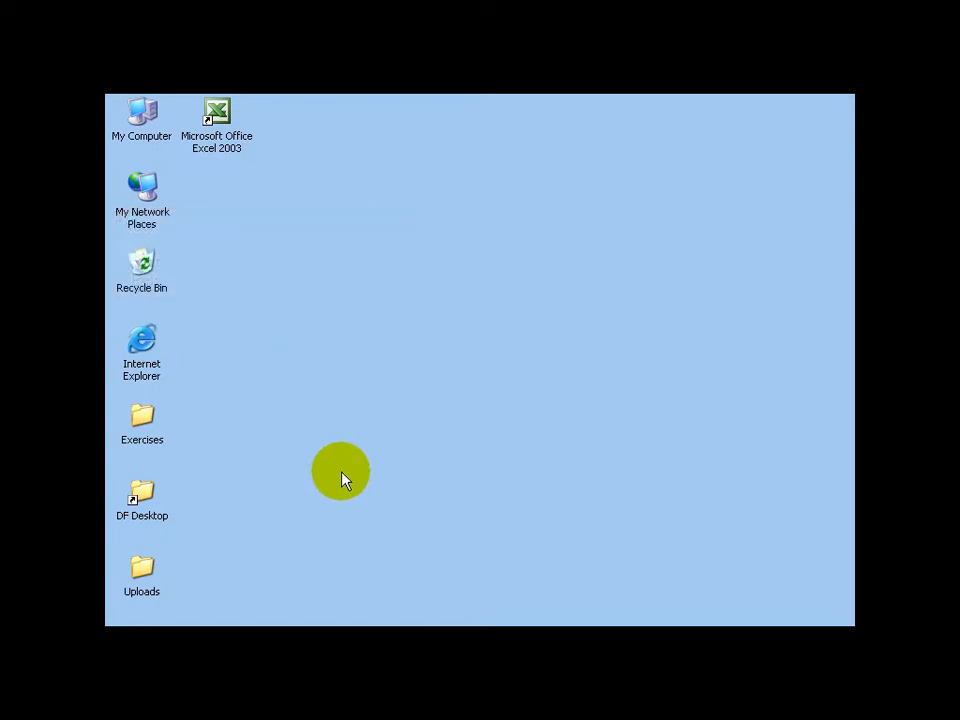
- Launch Microsoft Office Excel 2003 from the desktop
double_click(219, 114)
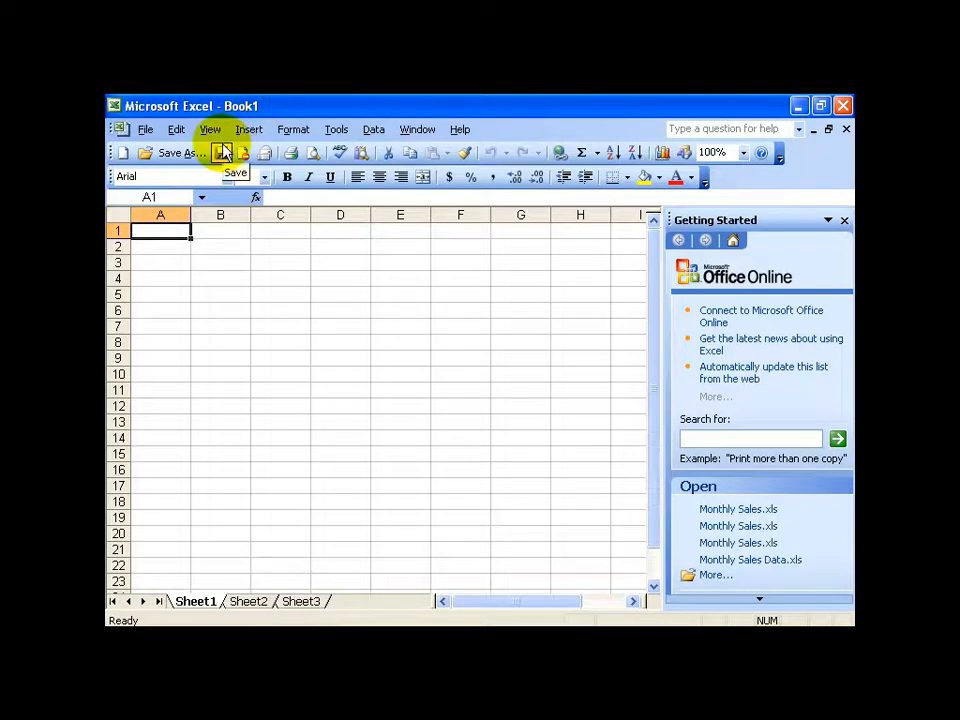
left_click(146, 133)
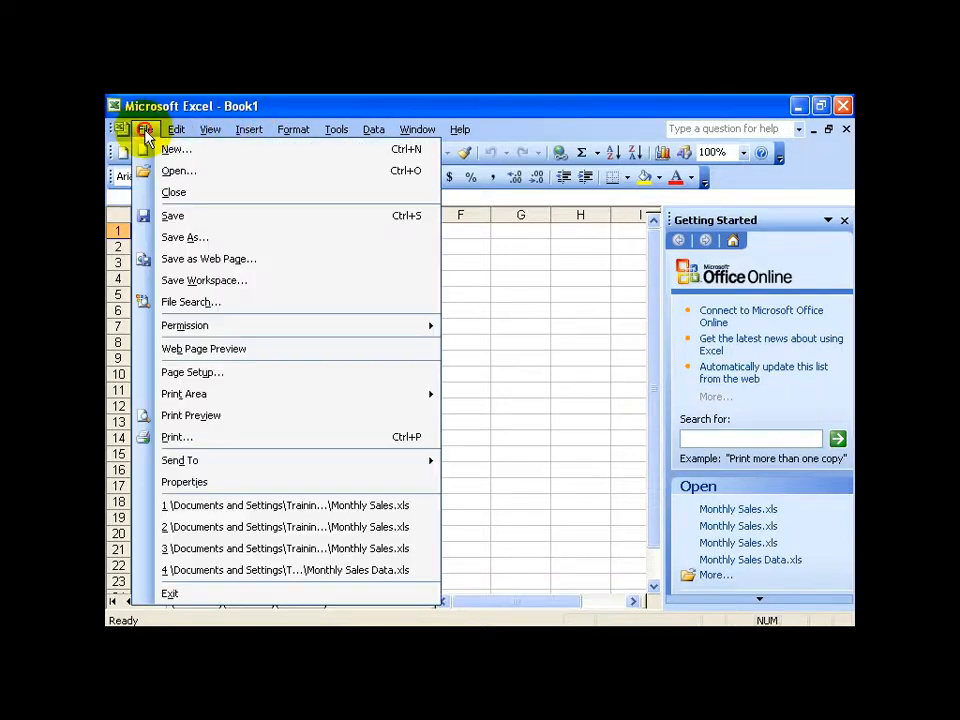
mouse_move(170, 140)
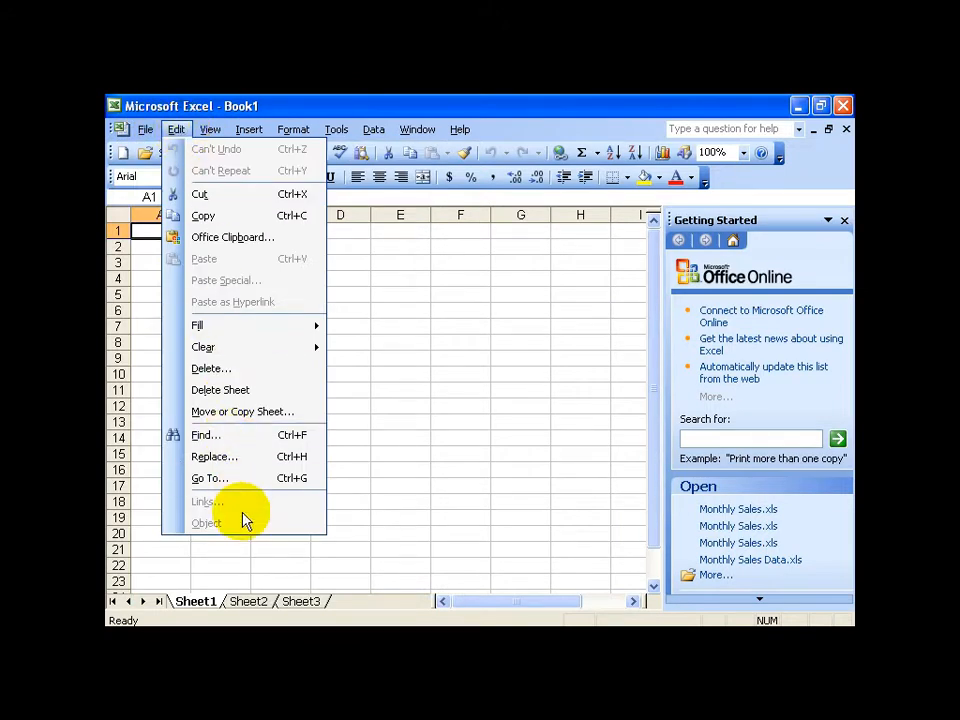
left_click(465, 107)
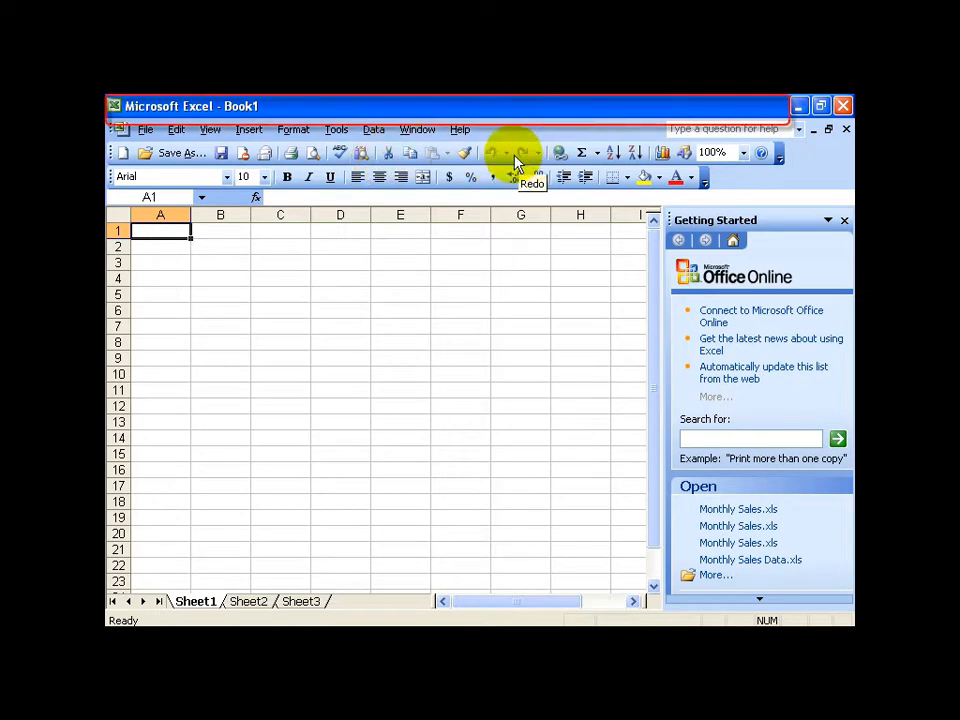
- Review the personalized menu and toolbar options in the Customize dialog, and close it without changing any setting
right_click(321, 154)
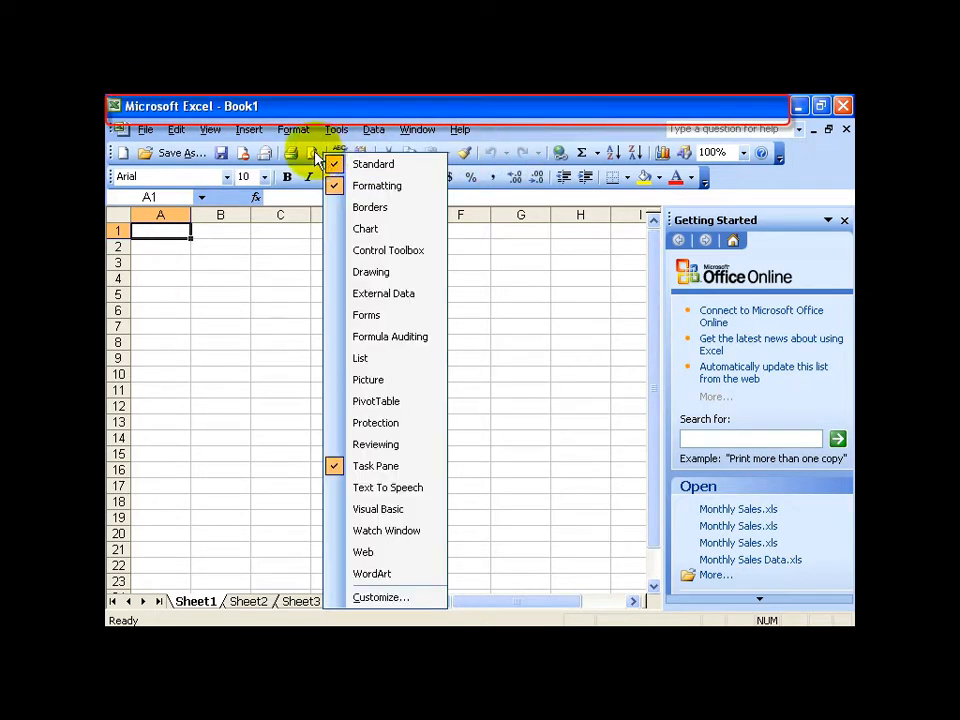
right_click(283, 155)
right_click(235, 155)
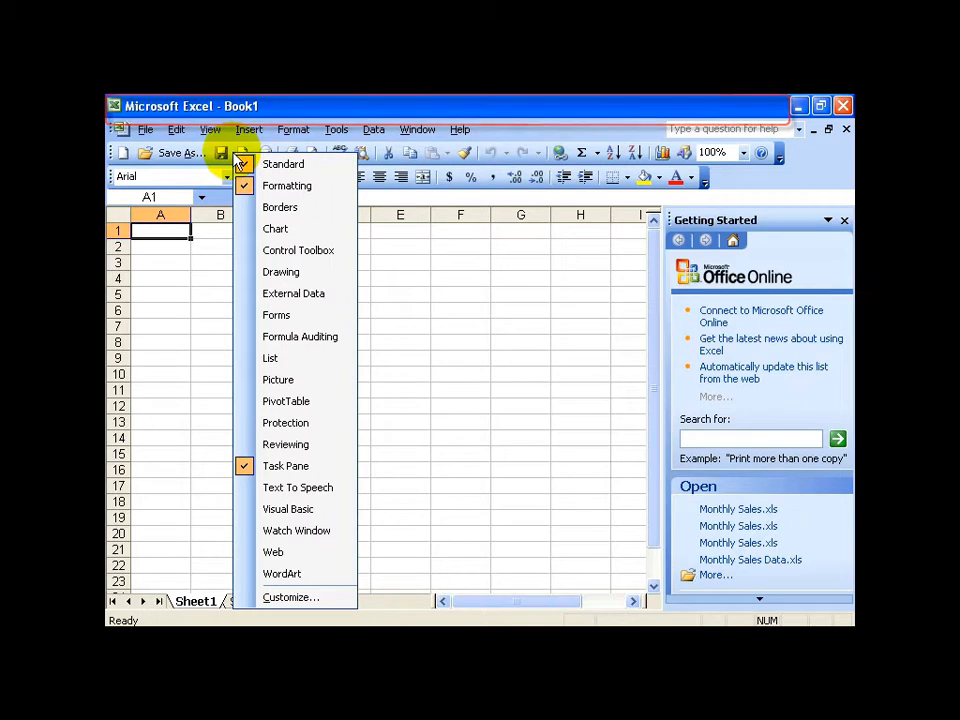
left_click(339, 600)
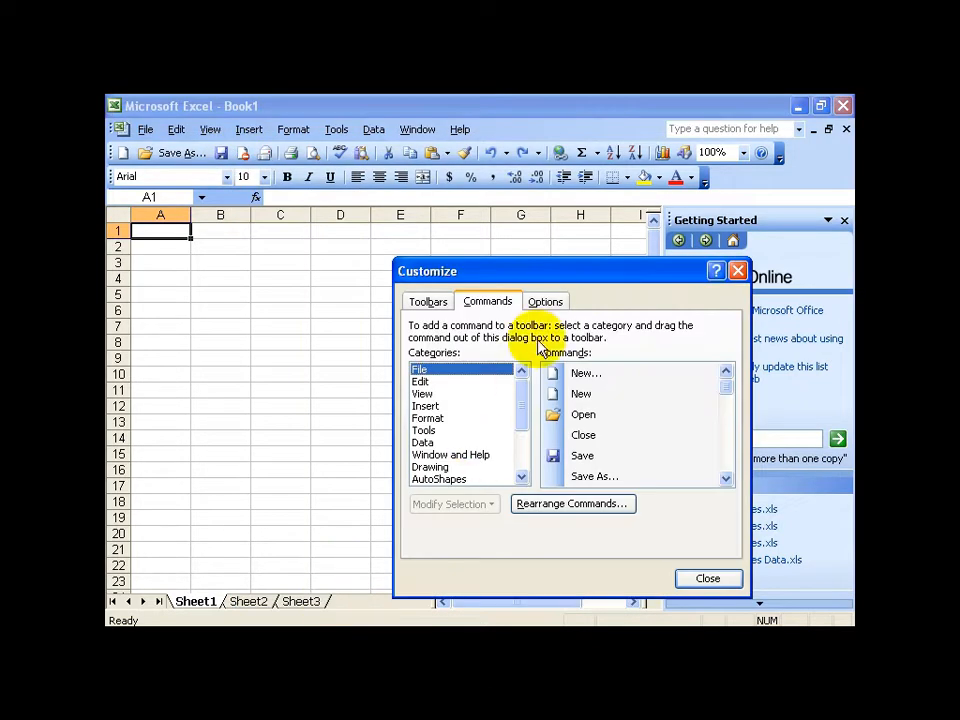
left_click(552, 304)
left_click_drag(564, 275, 463, 213)
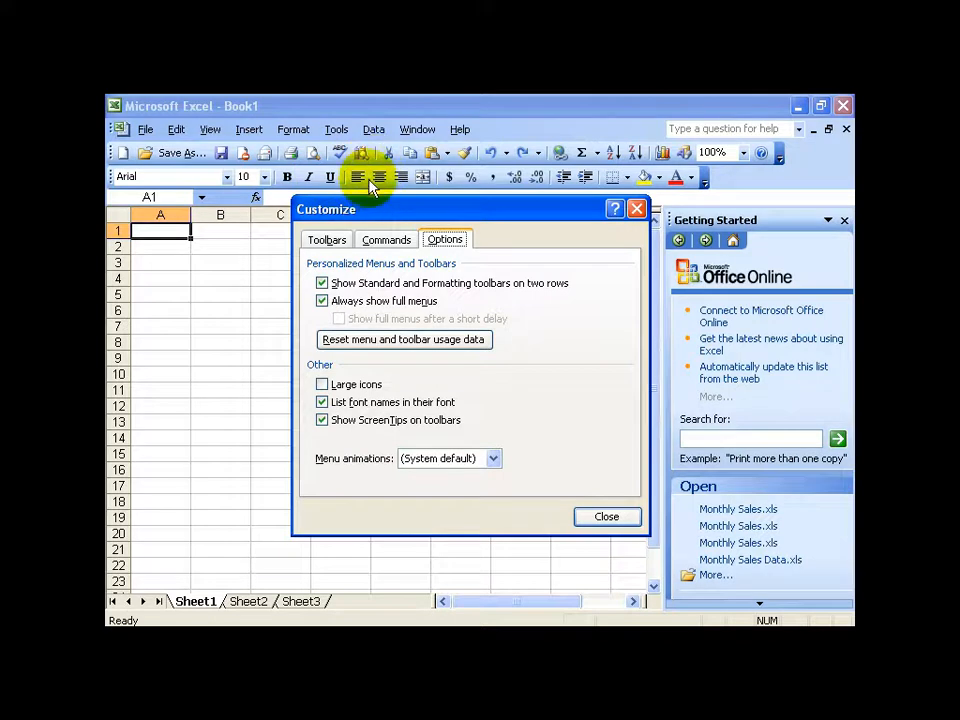
left_click(605, 518)
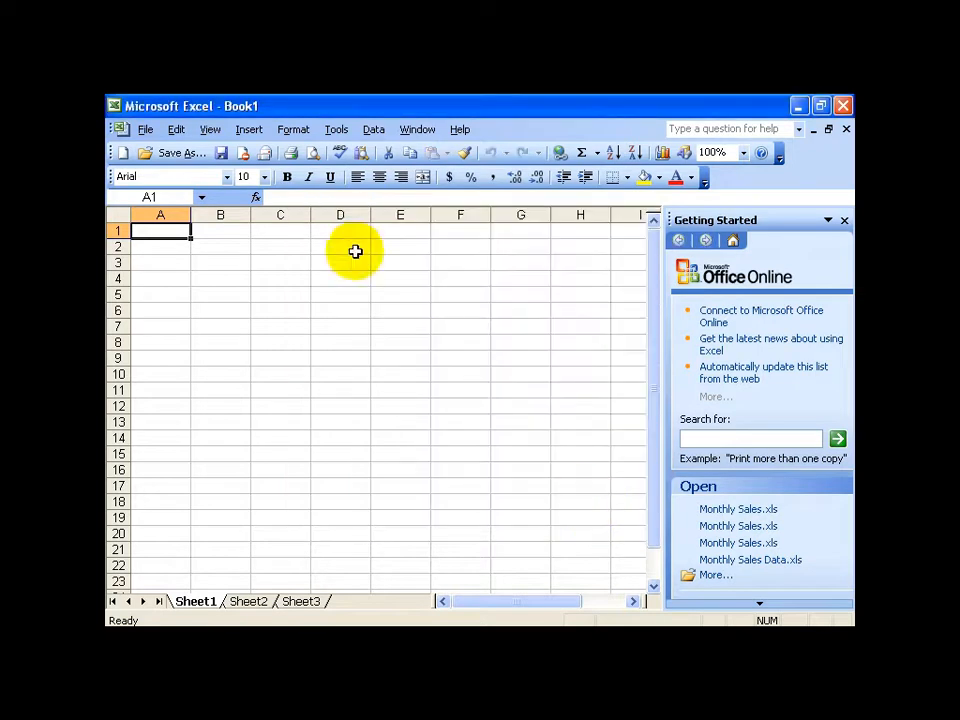
left_click(216, 133)
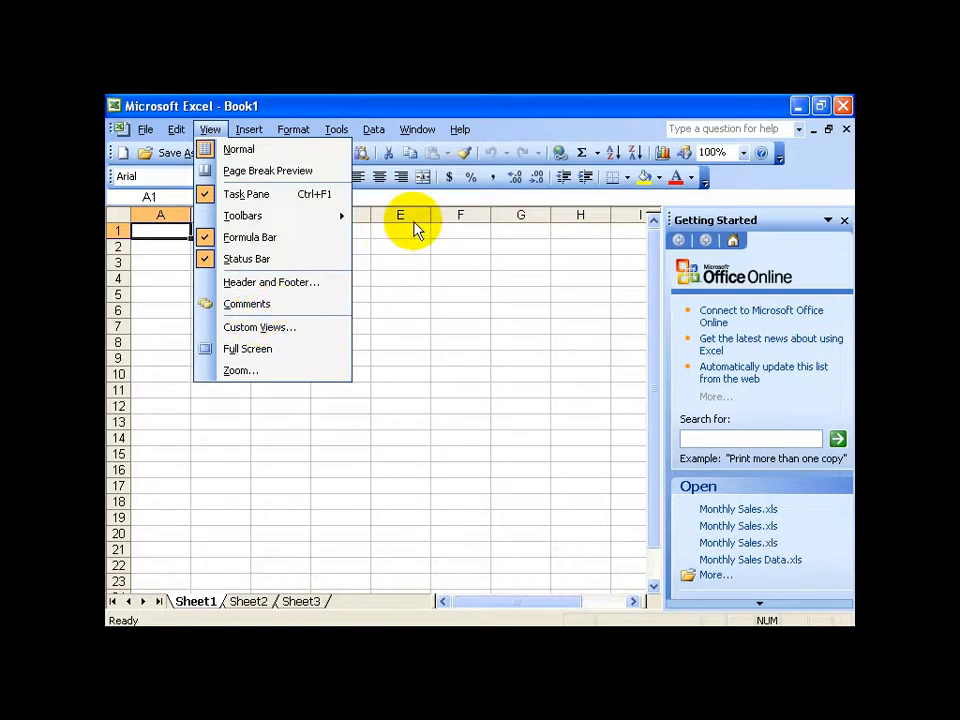
left_click(417, 129)
left_click(409, 106)
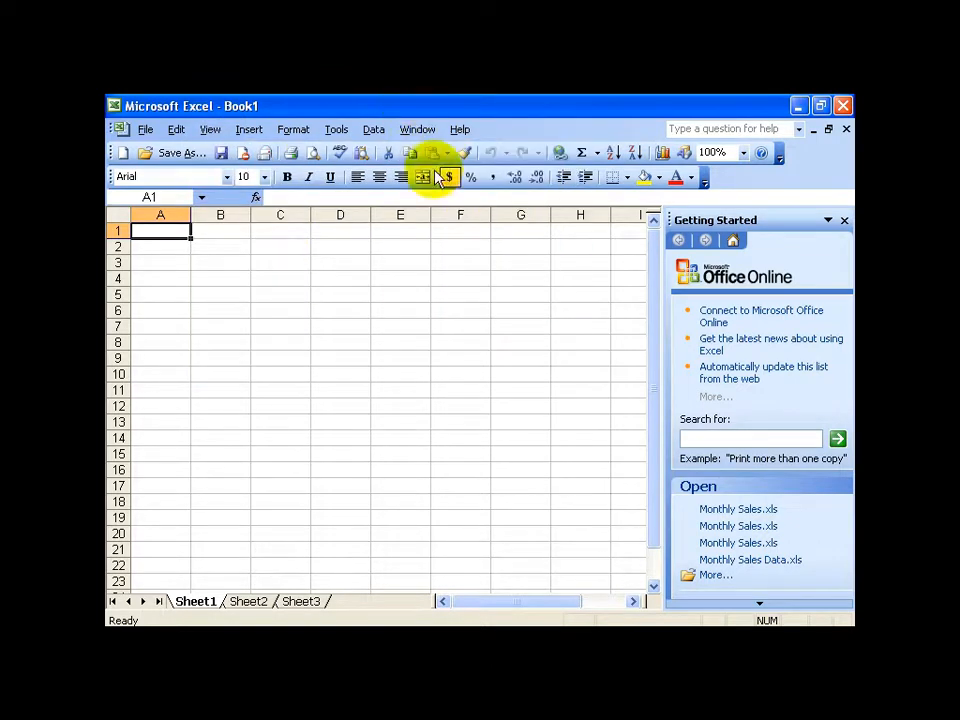
- Close the Getting Started task pane to widen the worksheet area
left_click(845, 221)
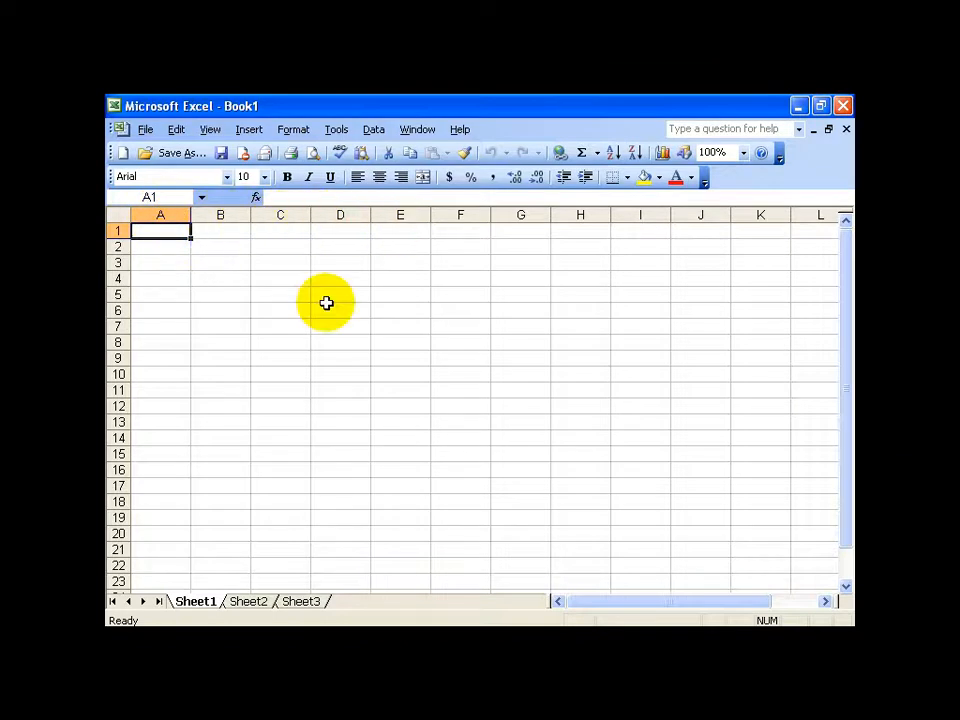
- Jump to the last column of Sheet1, go down to its last row, and return to cell A1
key("End")
key("Right")
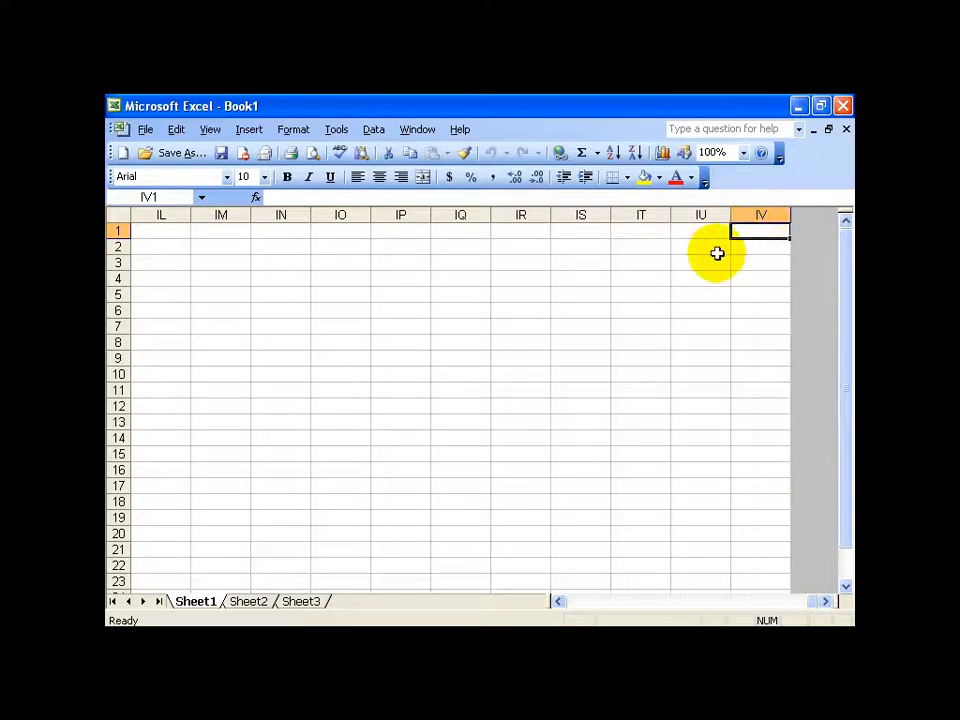
key("End")
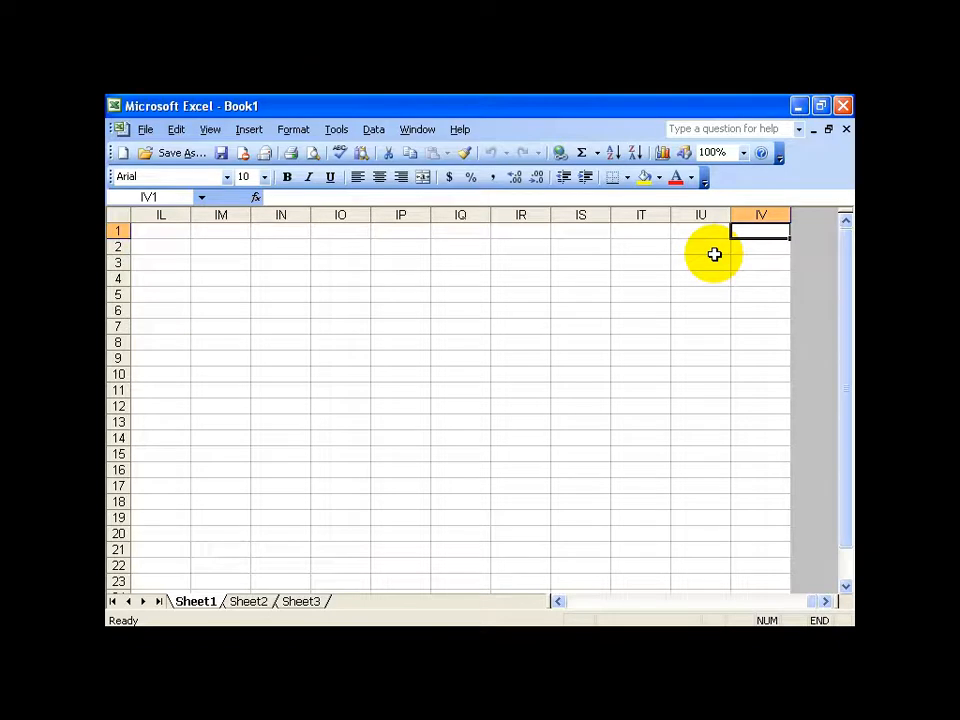
key("Down")
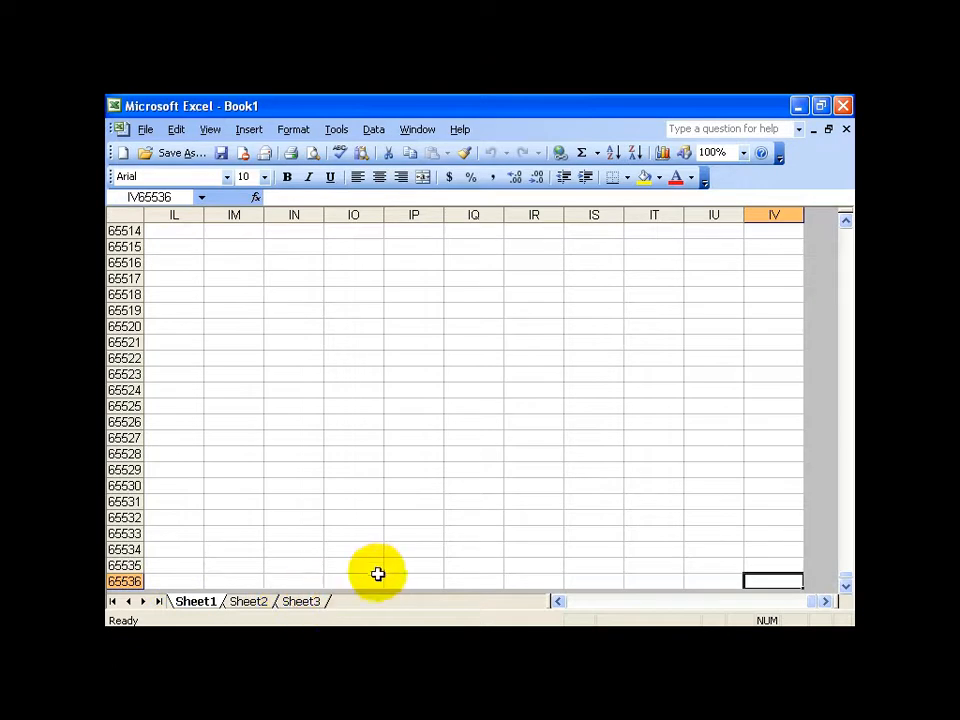
key("ctrl+Home")
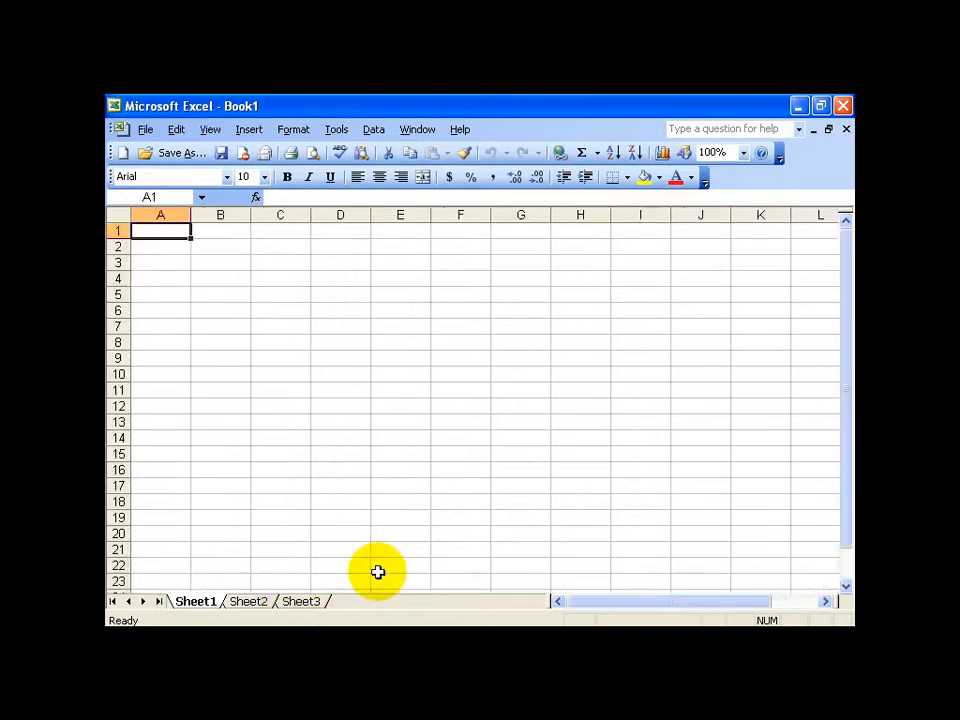
- Make cells B4, E11 and H11 the active cell one after another
left_click(222, 277)
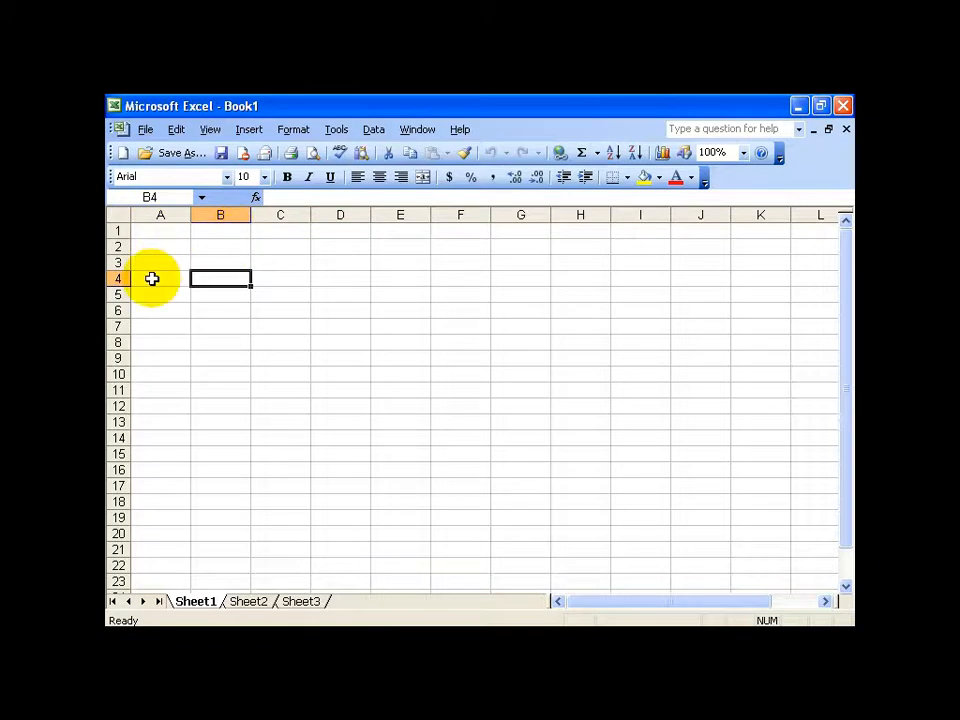
left_click(418, 389)
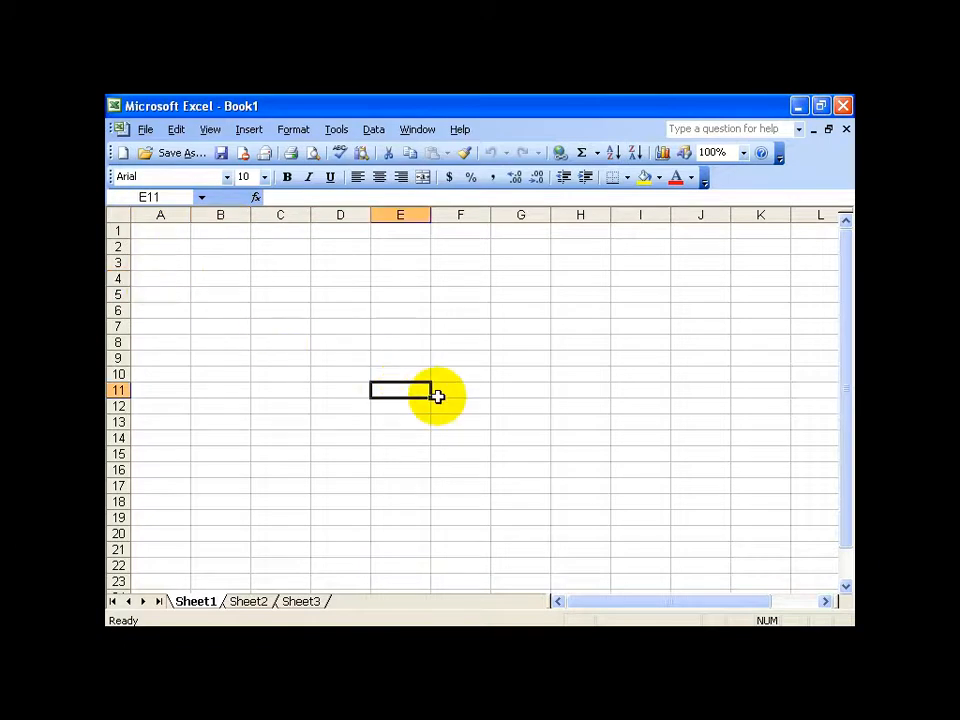
left_click(564, 386)
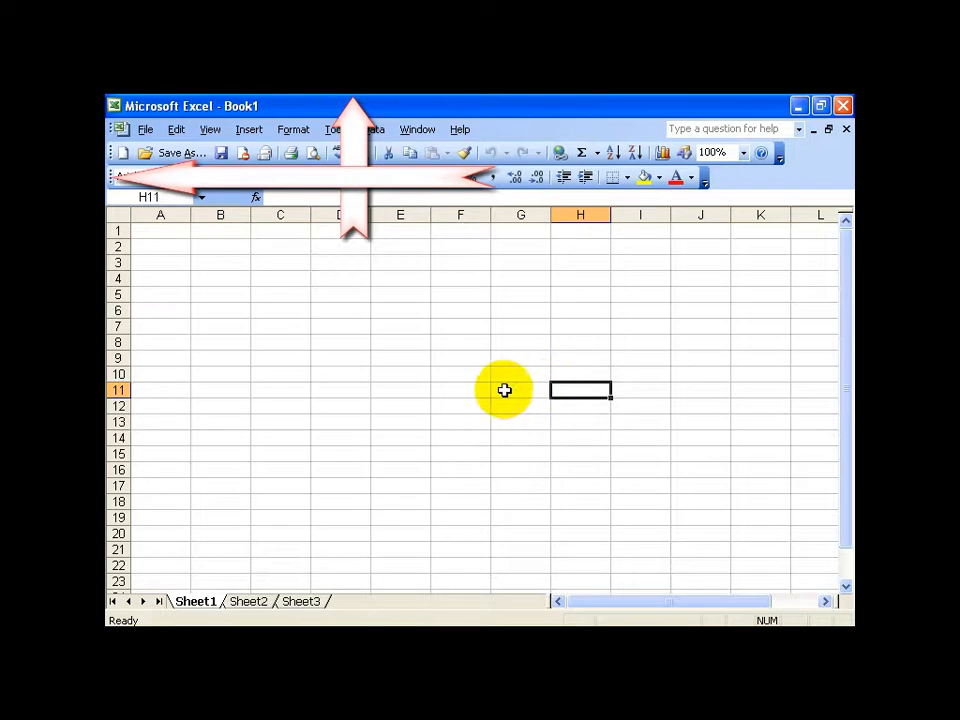
- Select the range F9:I14 and move the active cell down to F12 while keeping the range selected
left_click_drag(444, 353, 613, 426)
left_click_drag(459, 358, 559, 399)
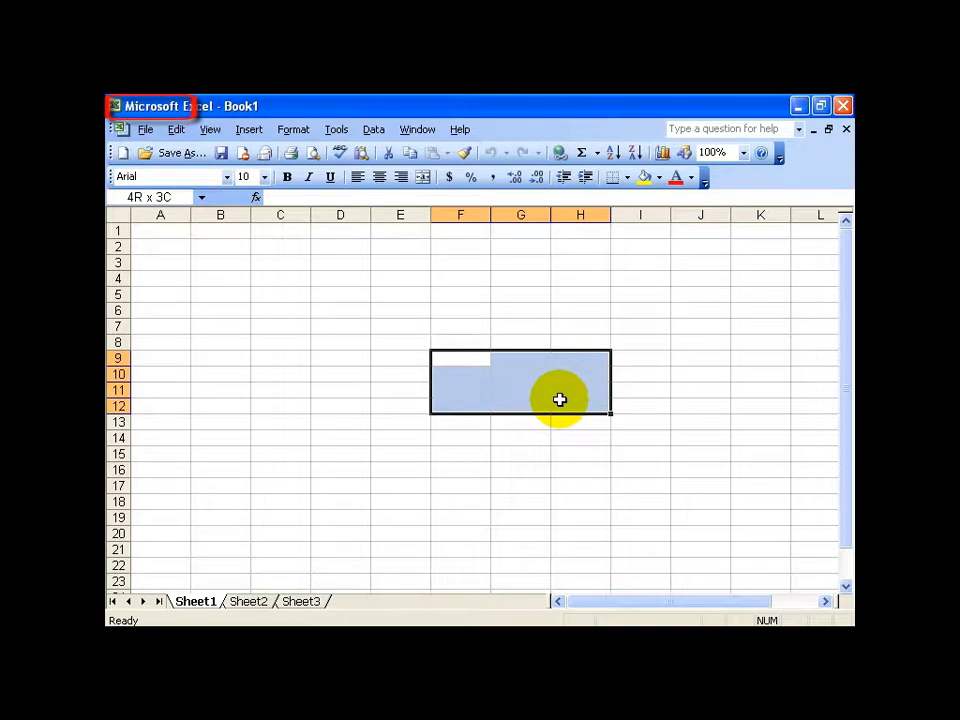
left_click_drag(559, 399, 616, 444)
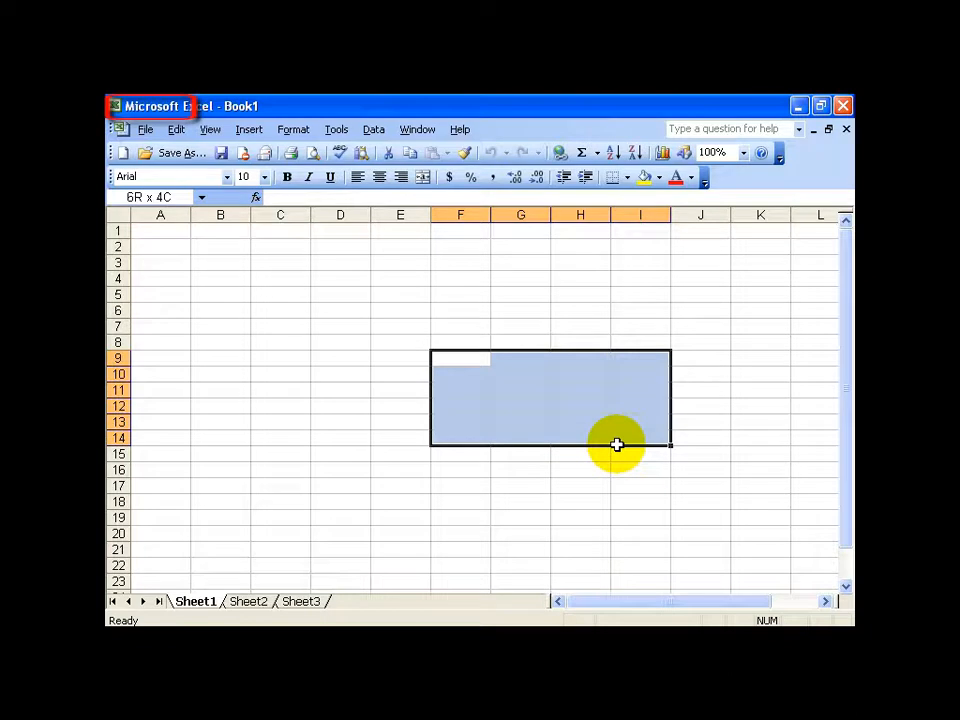
left_click_drag(616, 444, 616, 444)
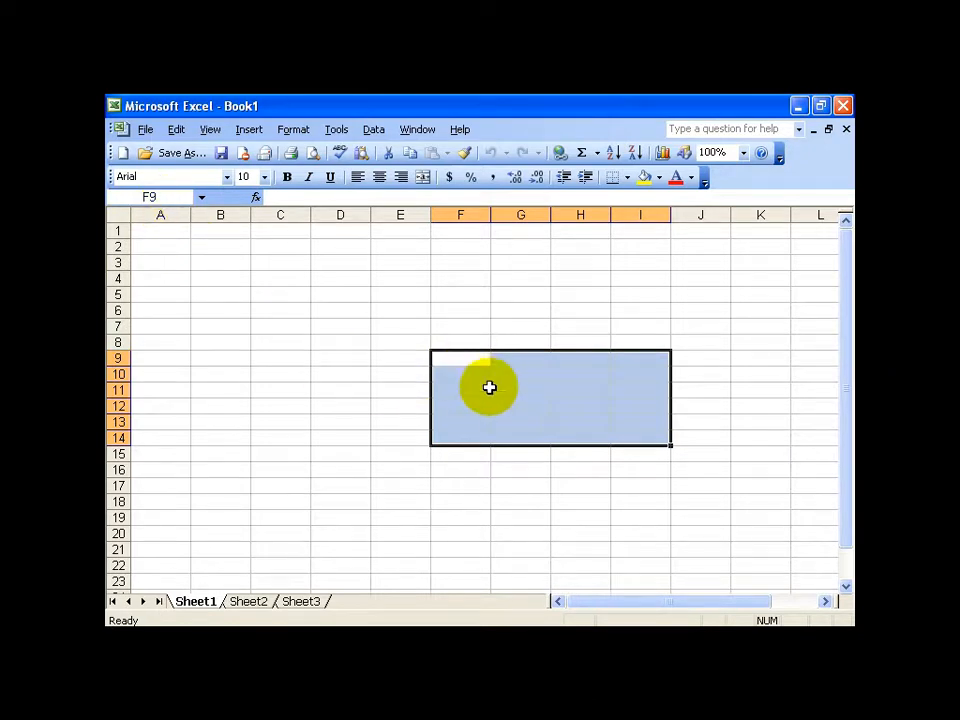
key("Return")
key("Return")
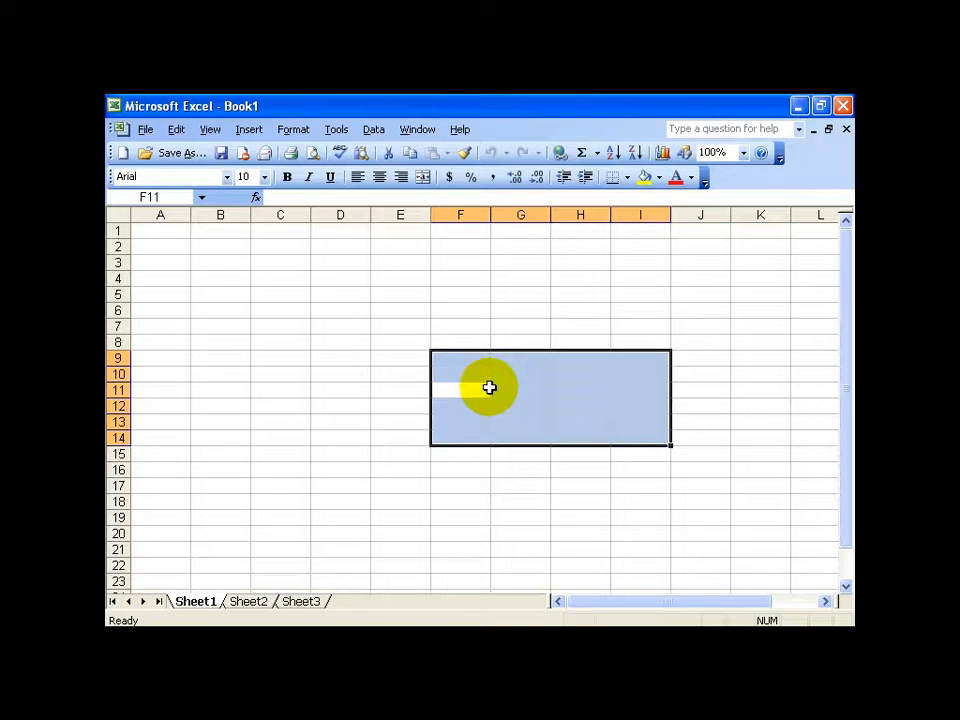
key("Return")
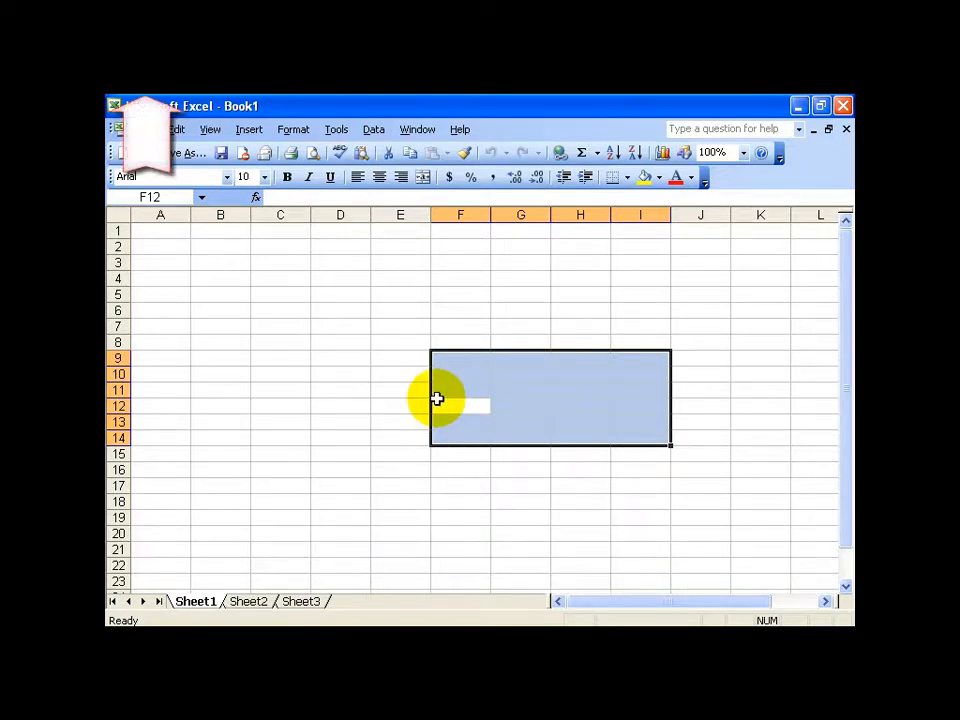
- Select the block D7:G12, and replace it with a selection of the larger block C6:I16
left_click(337, 373)
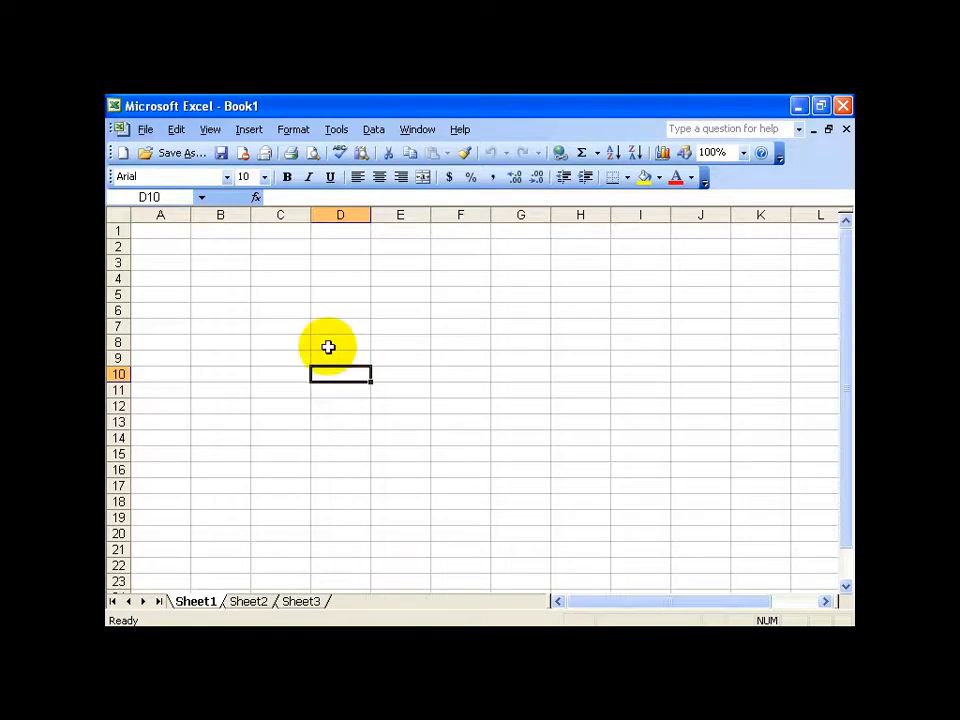
left_click_drag(328, 328, 499, 409)
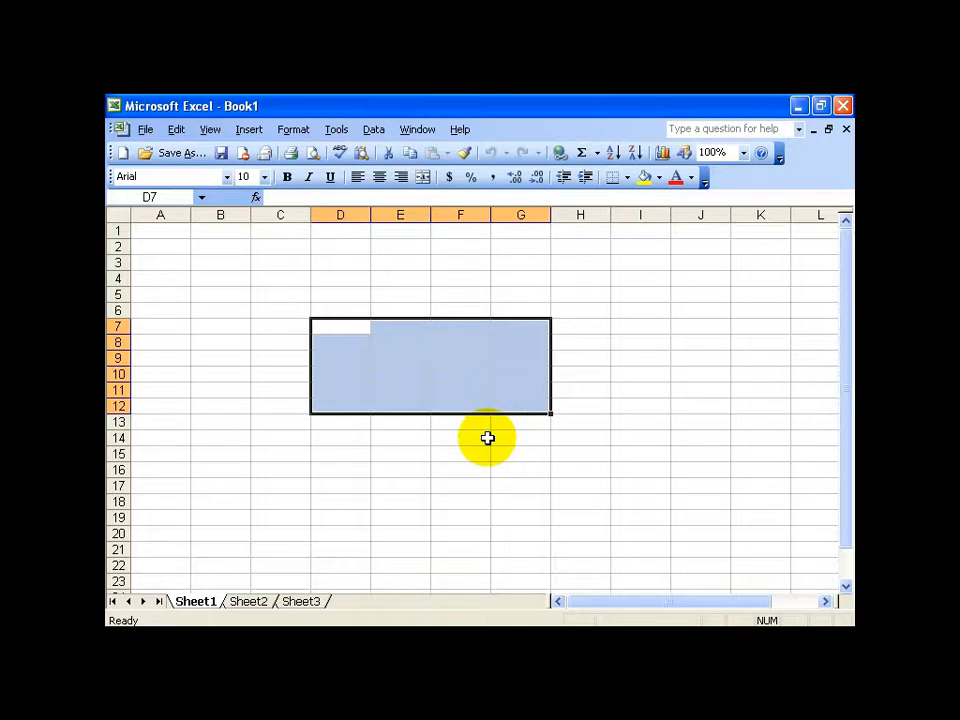
left_click(257, 311)
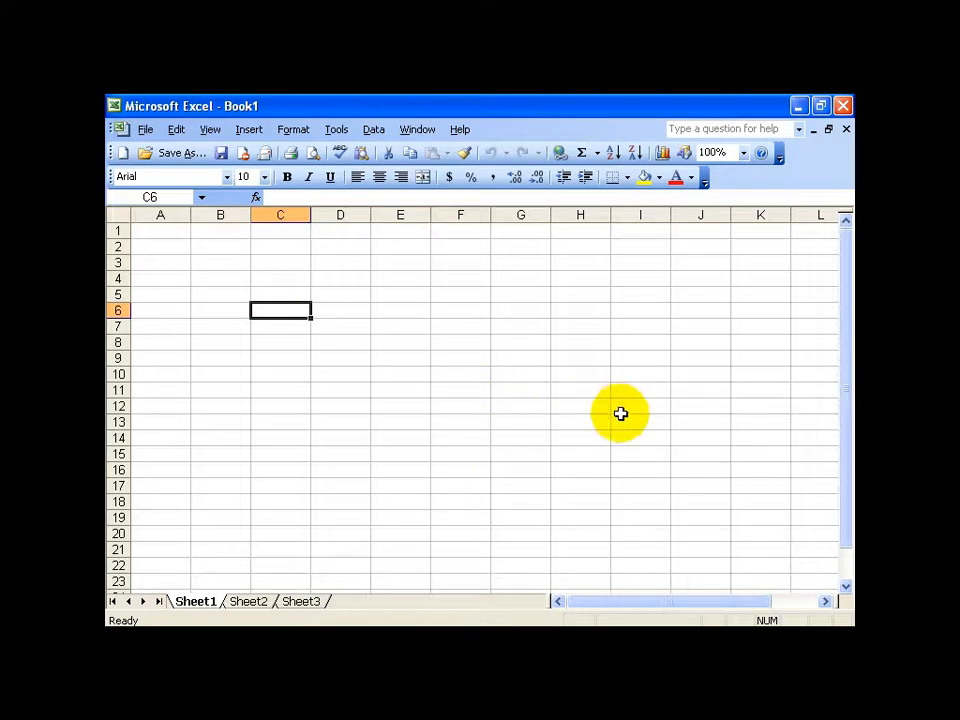
left_click(656, 469, "shift")
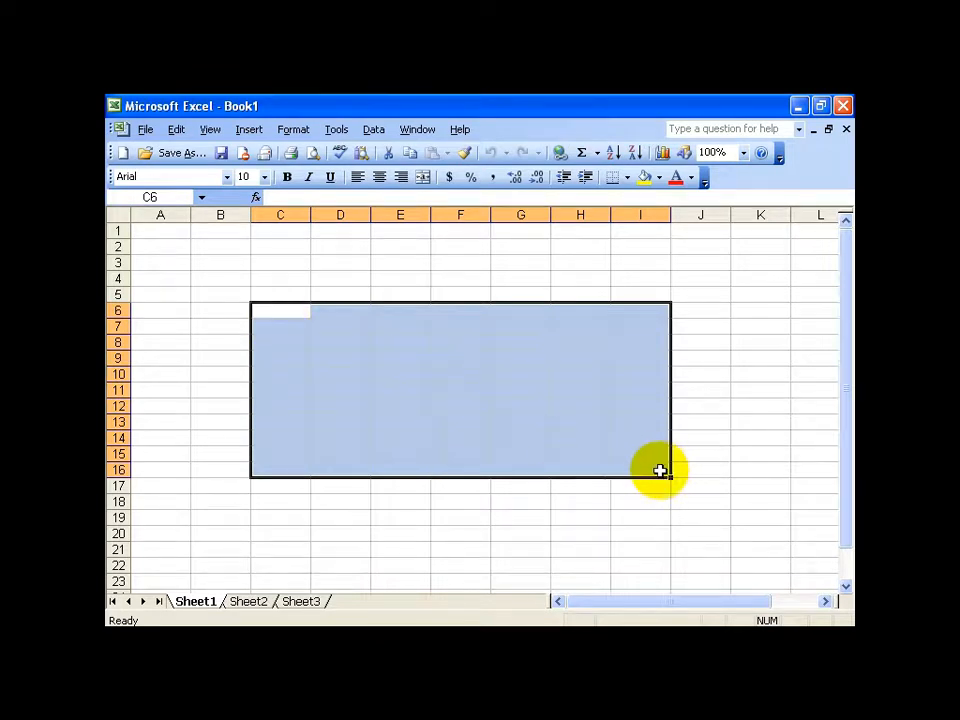
- Select the non-adjacent cells B4, D9, F7, H9 and J7 together with the ranges E12:I17, B12:B13 and B7:B8
left_click(233, 283)
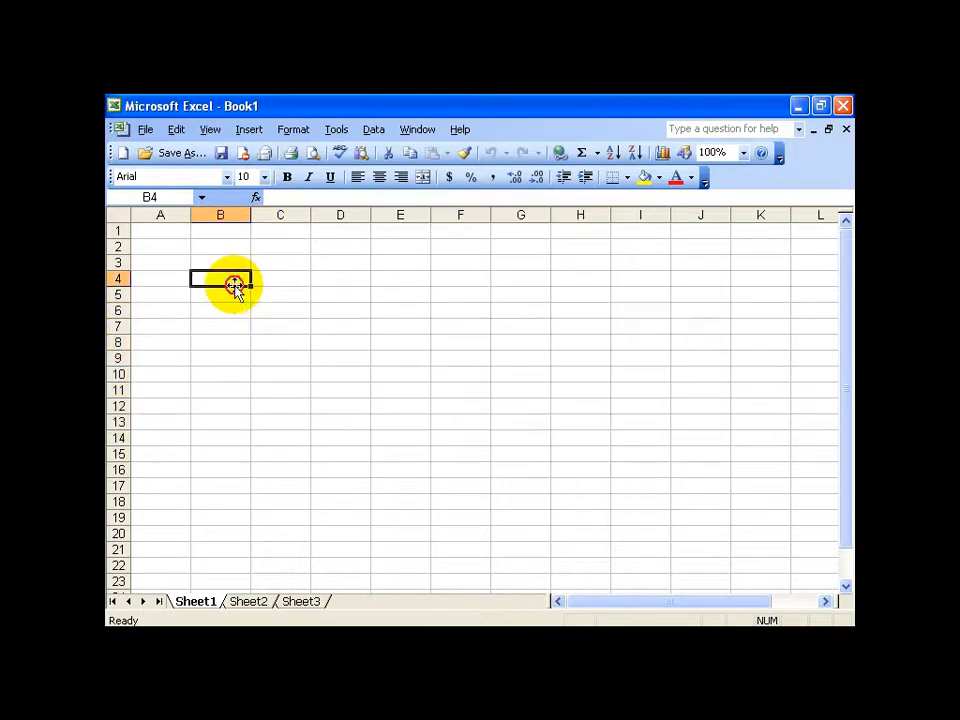
left_click(340, 359, "ctrl")
left_click(460, 326, "ctrl")
left_click(580, 358, "ctrl")
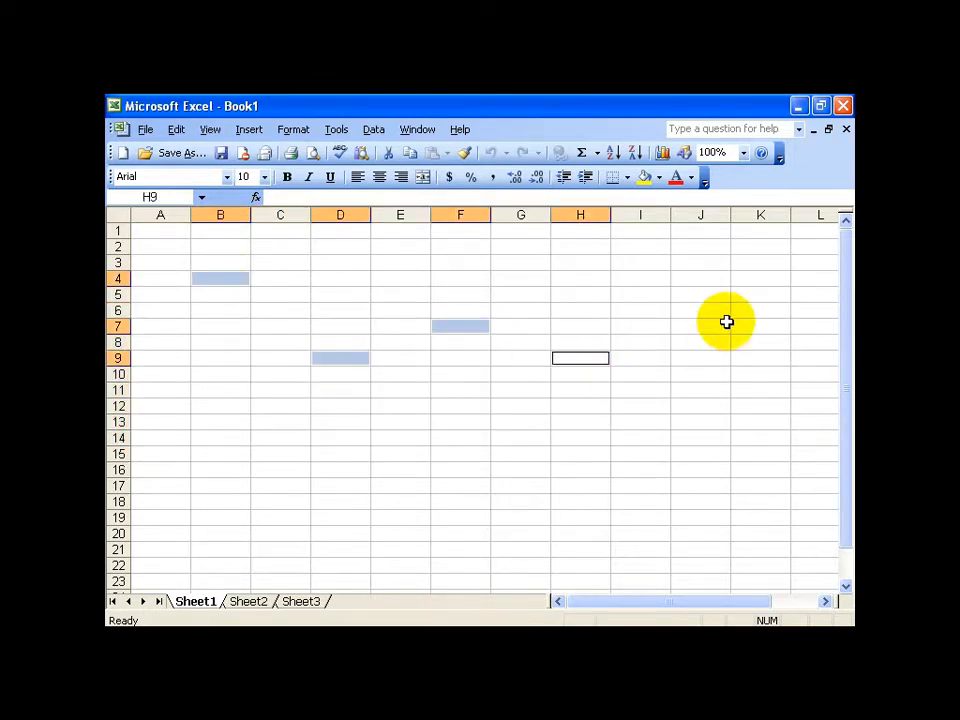
left_click(719, 331, "ctrl")
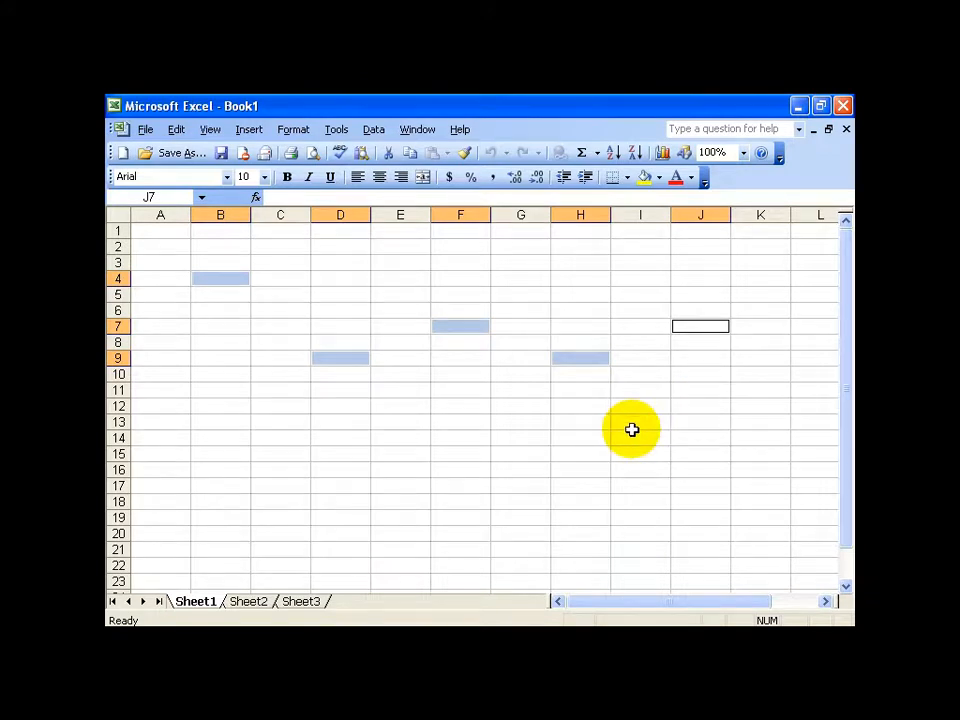
left_click_drag(410, 407, 651, 482)
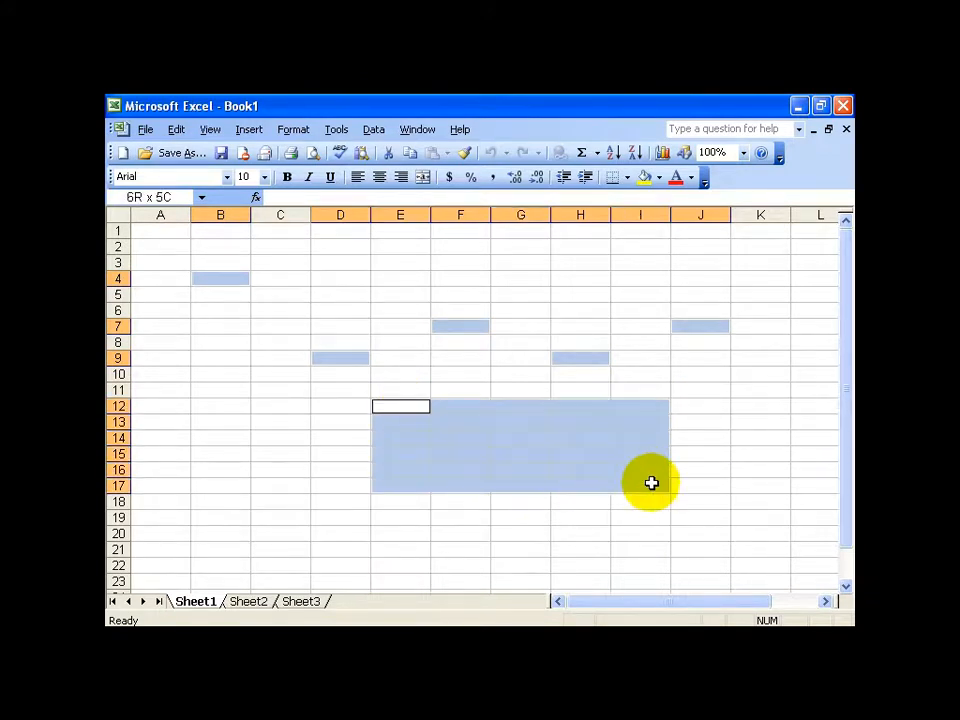
left_click_drag(216, 400, 222, 426)
left_click_drag(206, 327, 215, 343)
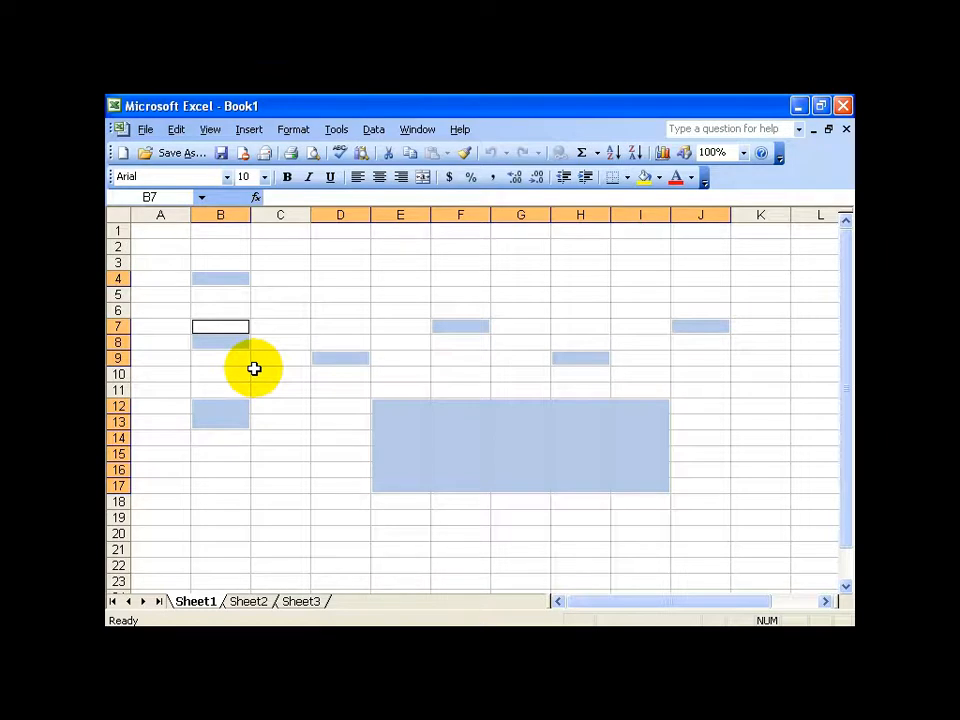
- Clear the multiple selection and make A2 the active cell
left_click(285, 295)
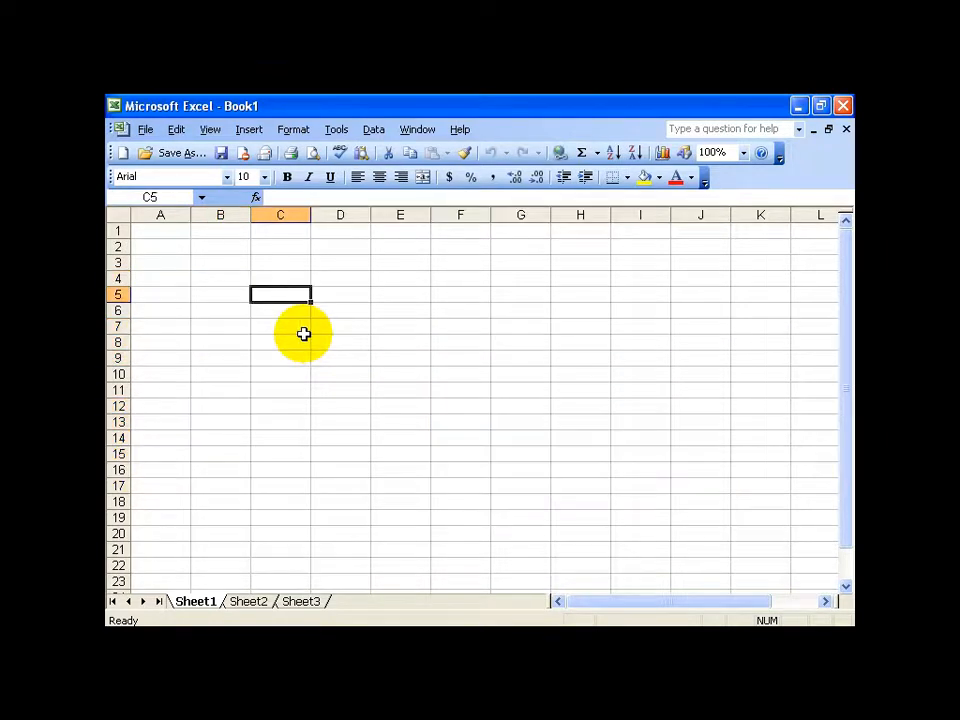
left_click(177, 248)
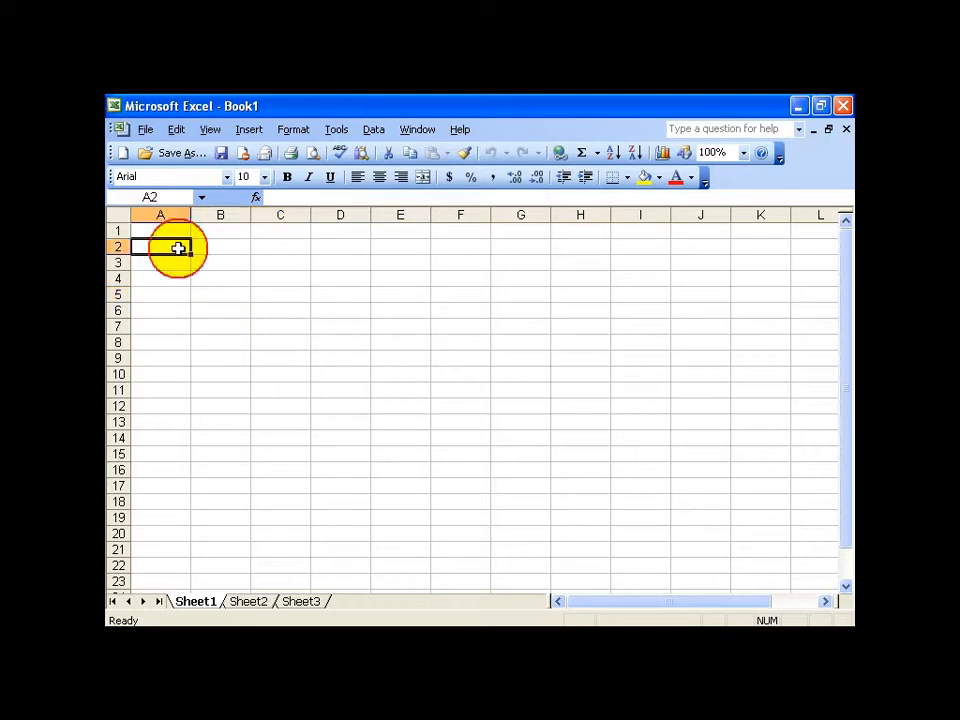
- Enter the column headings Months, Sales, Expenses and Profits in cells A2 through D2
type("Mon")
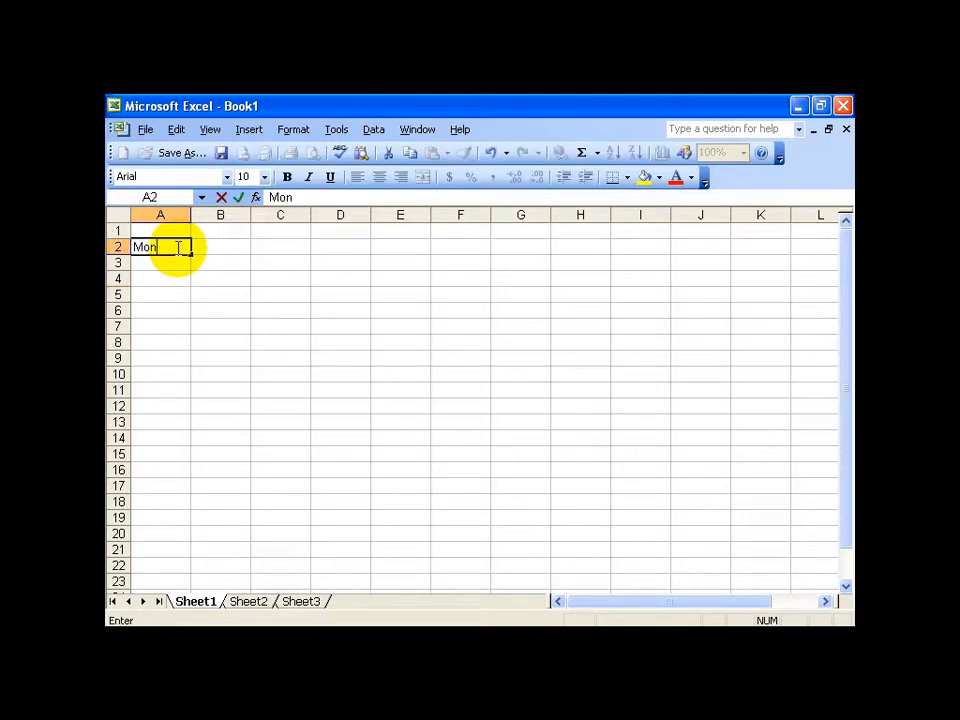
type("ths")
key("Tab")
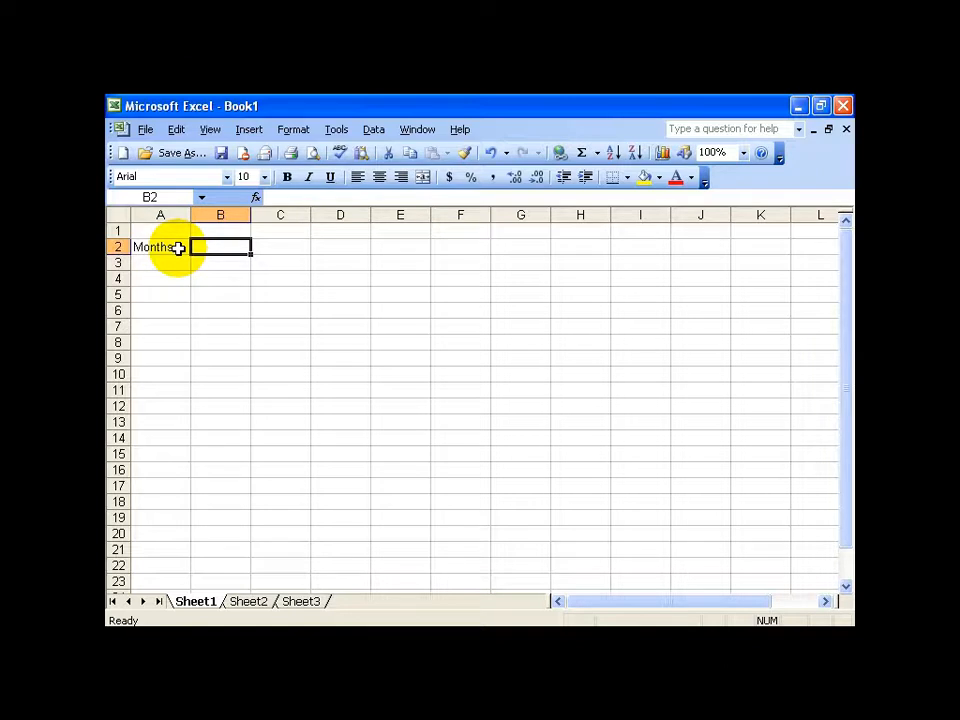
type("Sales")
key("Tab")
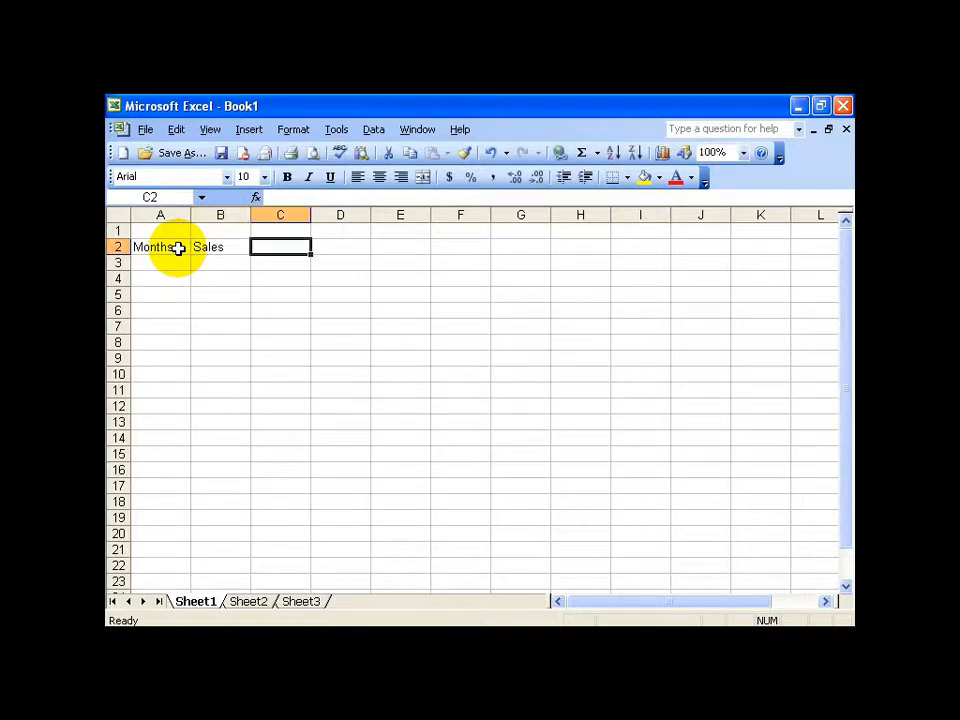
type("Expe")
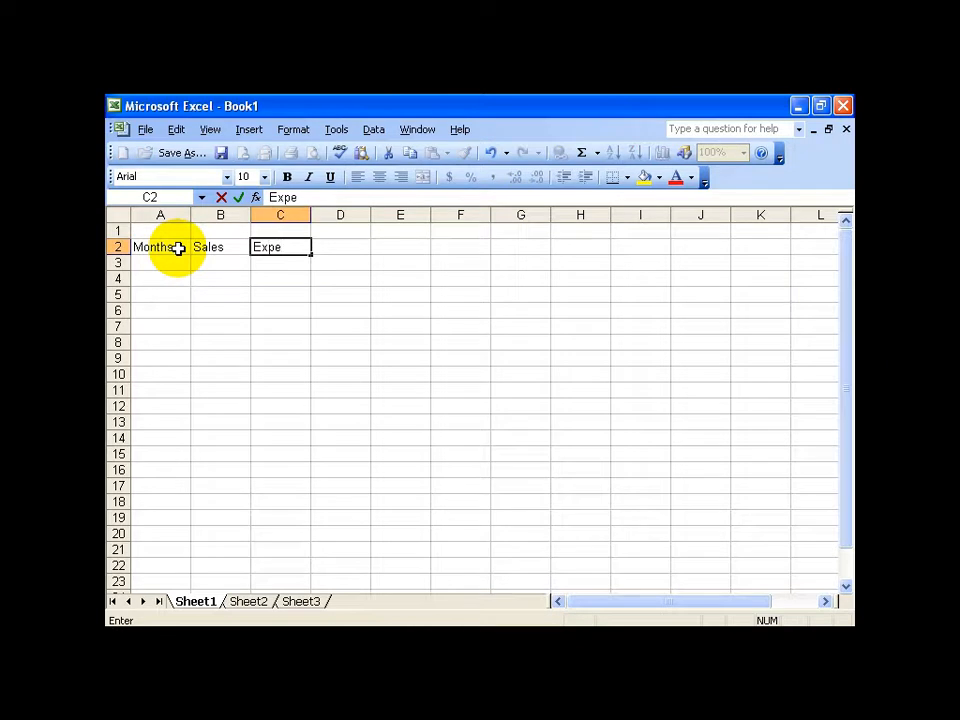
type("nses")
key("Tab")
type("Profits")
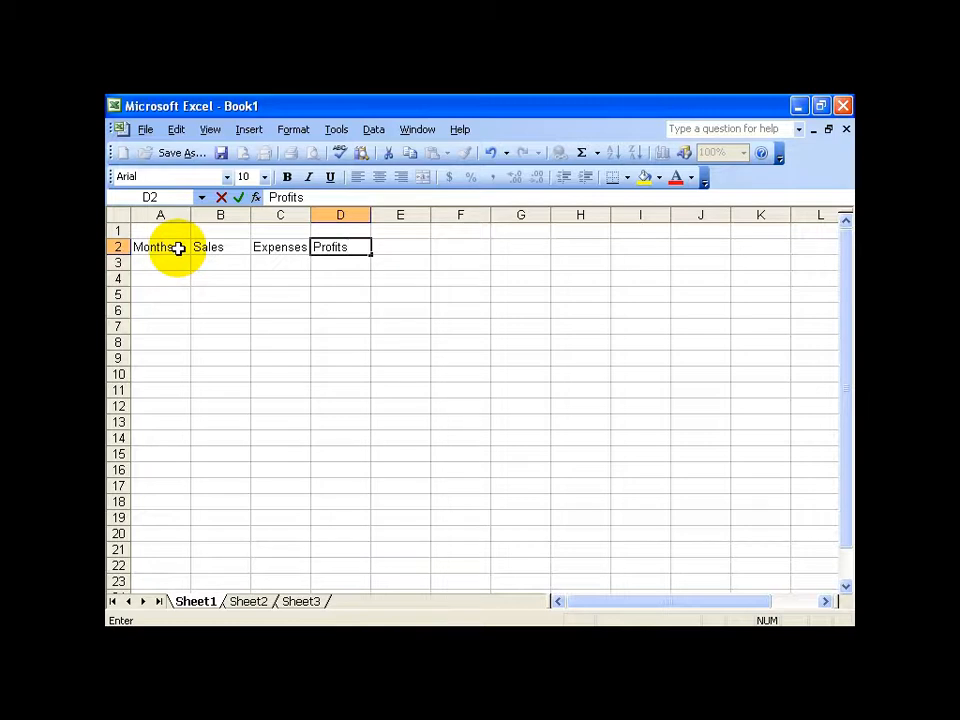
key("Return")
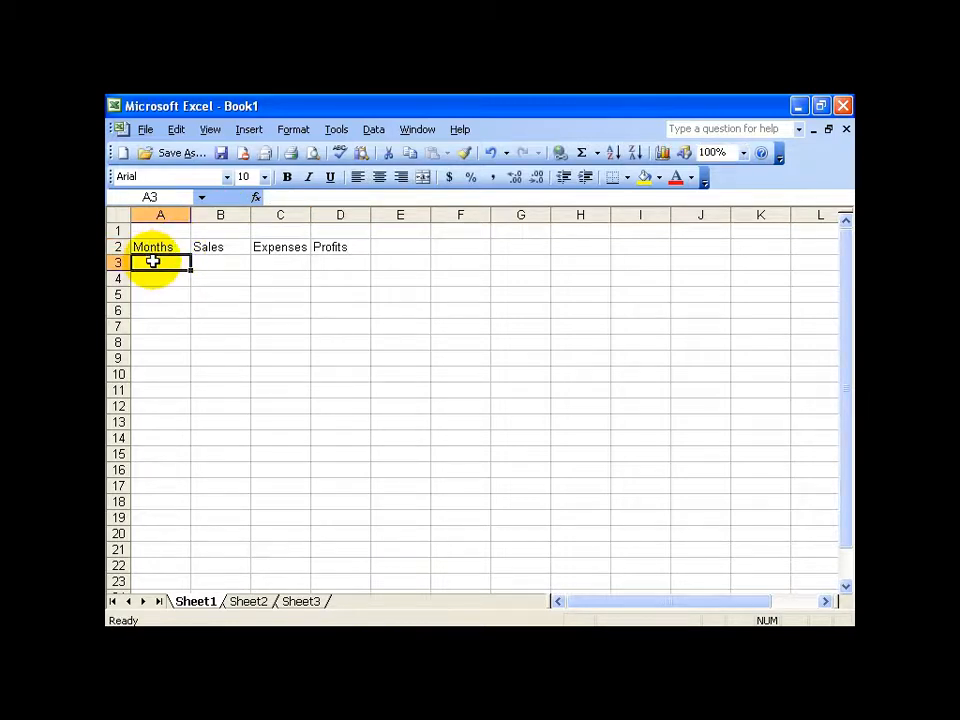
- Enter the sample text asdf in each of the cells B5 through F5
left_click(220, 295)
type("asdf")
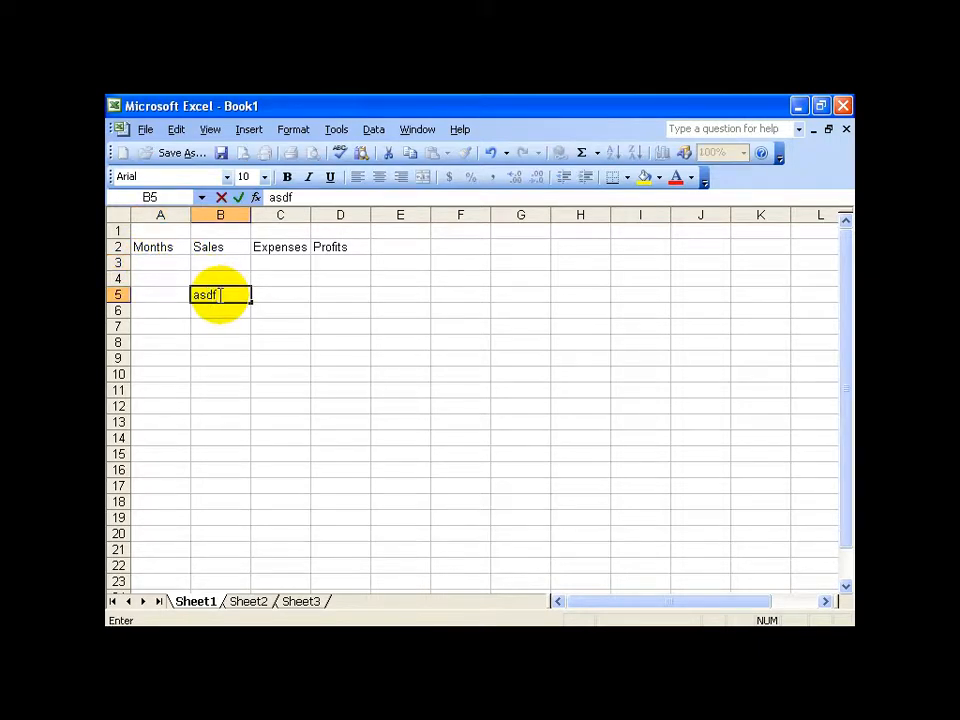
left_click(277, 294)
type("asdf")
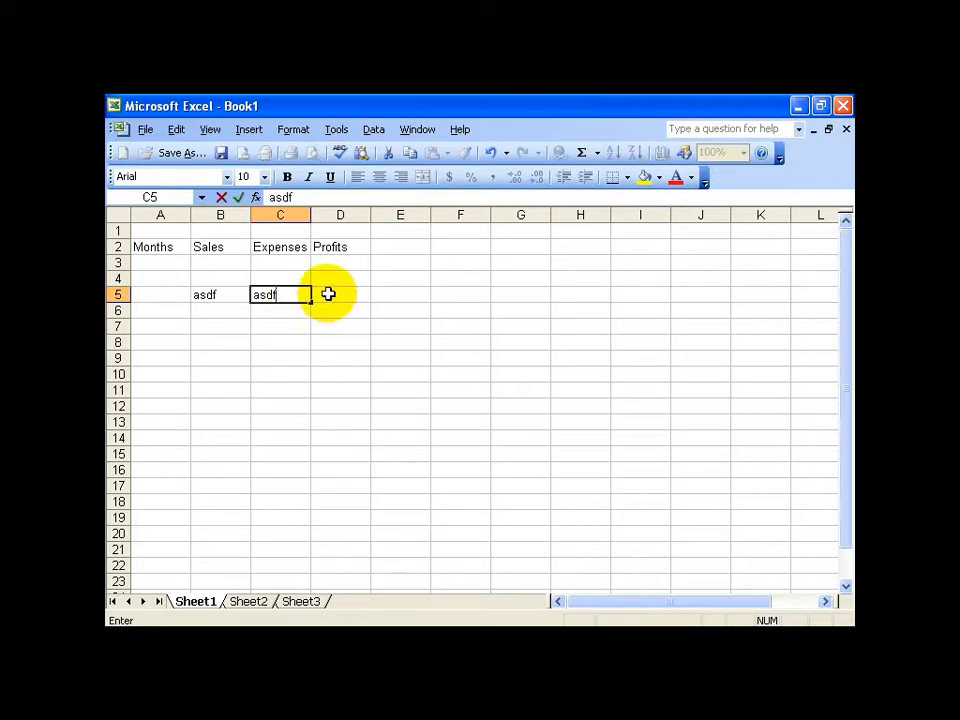
left_click(328, 294)
type("asdf")
key("Tab")
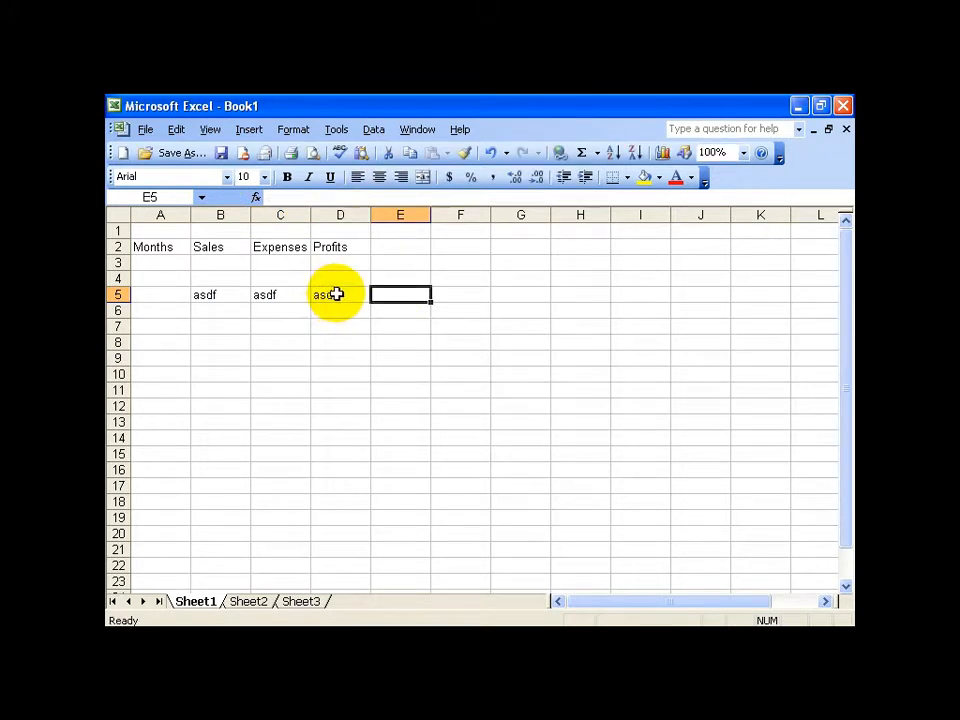
type("asdf")
key("Tab")
type("asdf")
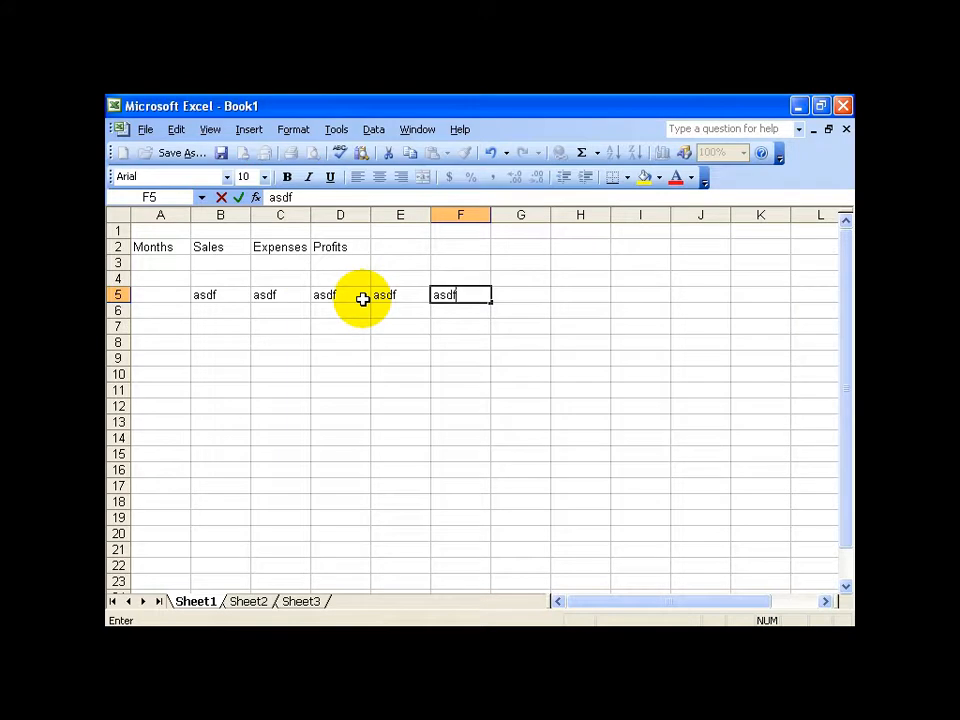
key("Return")
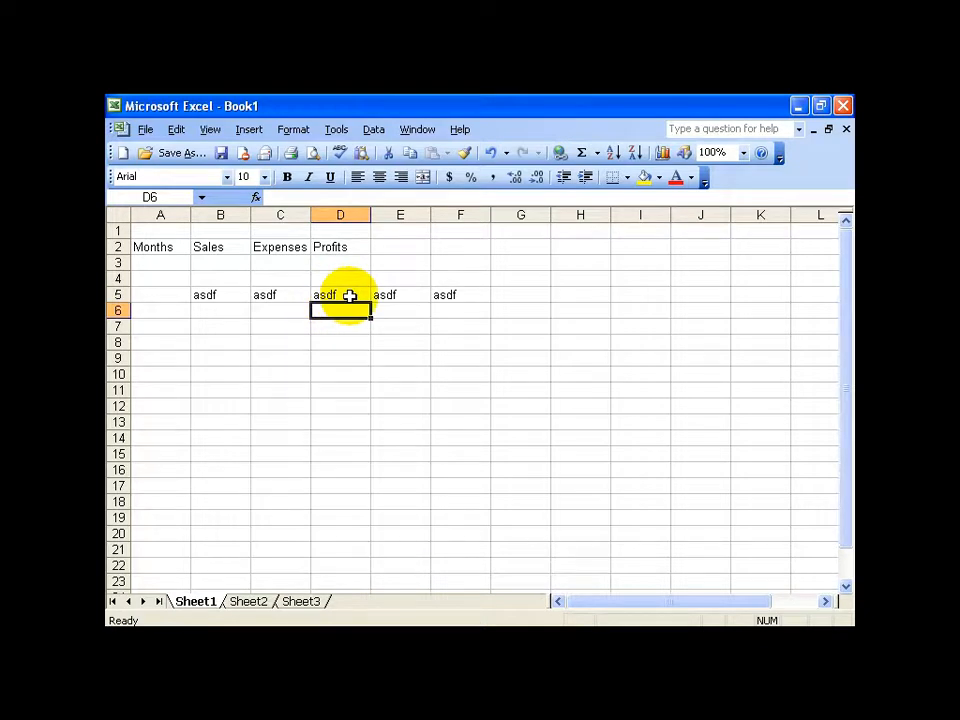
- Select the range D5:F5 and the full range B5:F5 in turn, clearing the selection back to cell B6
left_click_drag(342, 295, 439, 296)
left_click(333, 312)
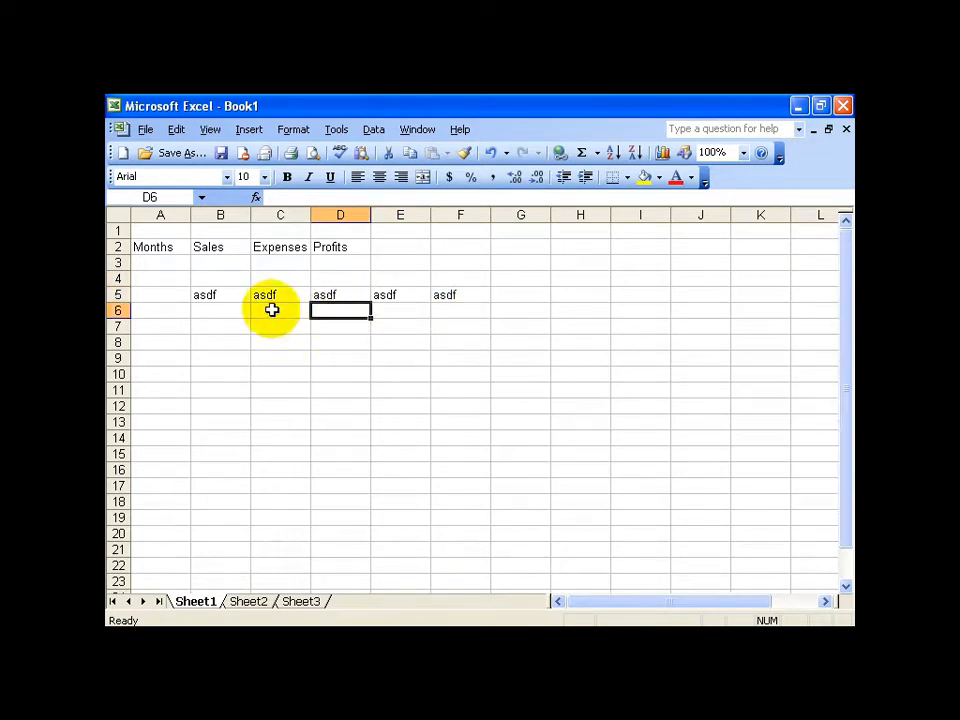
key("Left")
key("Left")
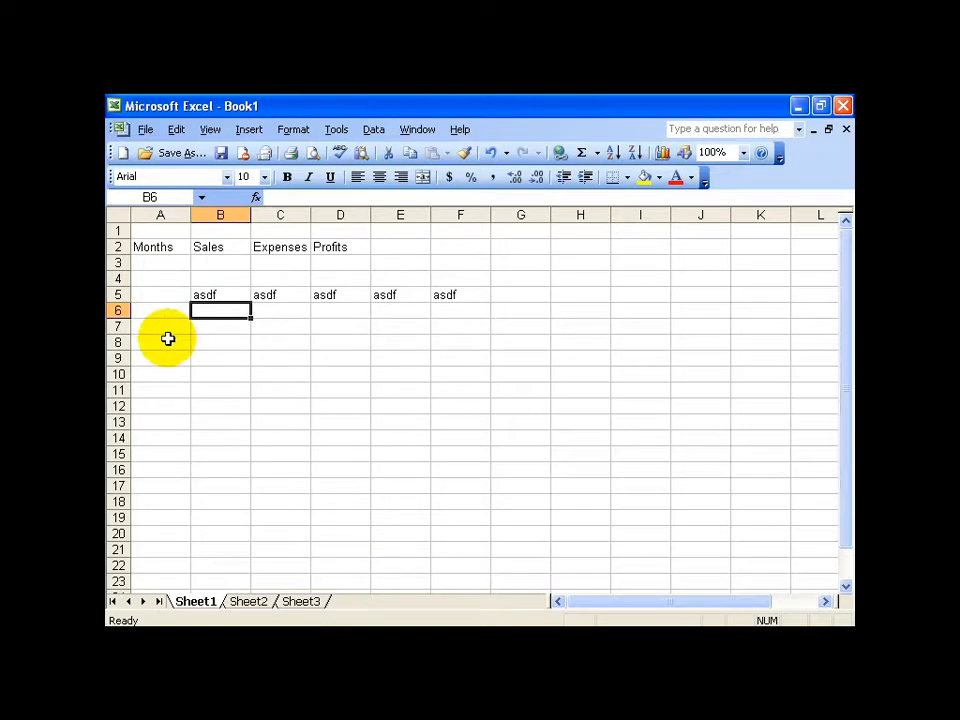
left_click(218, 294)
left_click_drag(218, 294, 440, 294)
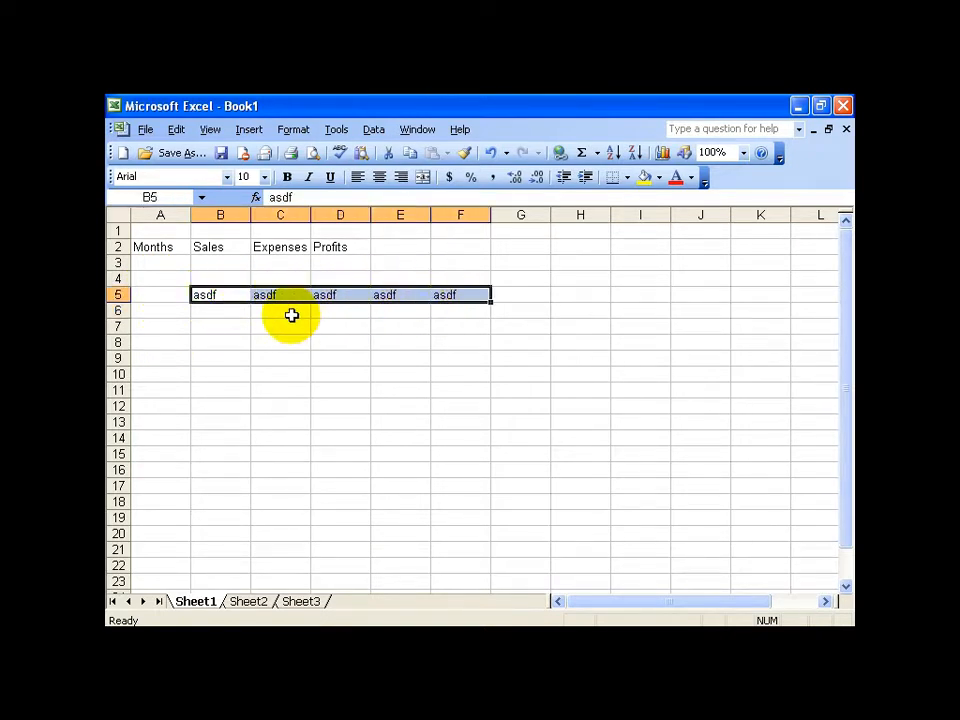
left_click(215, 310)
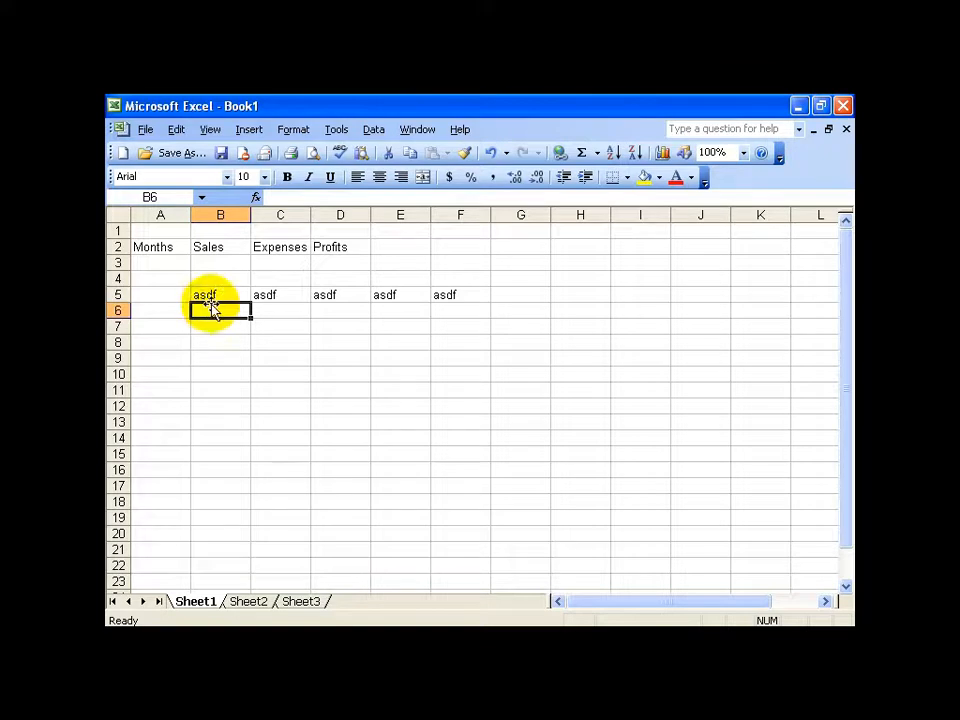
- Move the entry in B5 down to B8 and select the range B8:E8
left_click(209, 298)
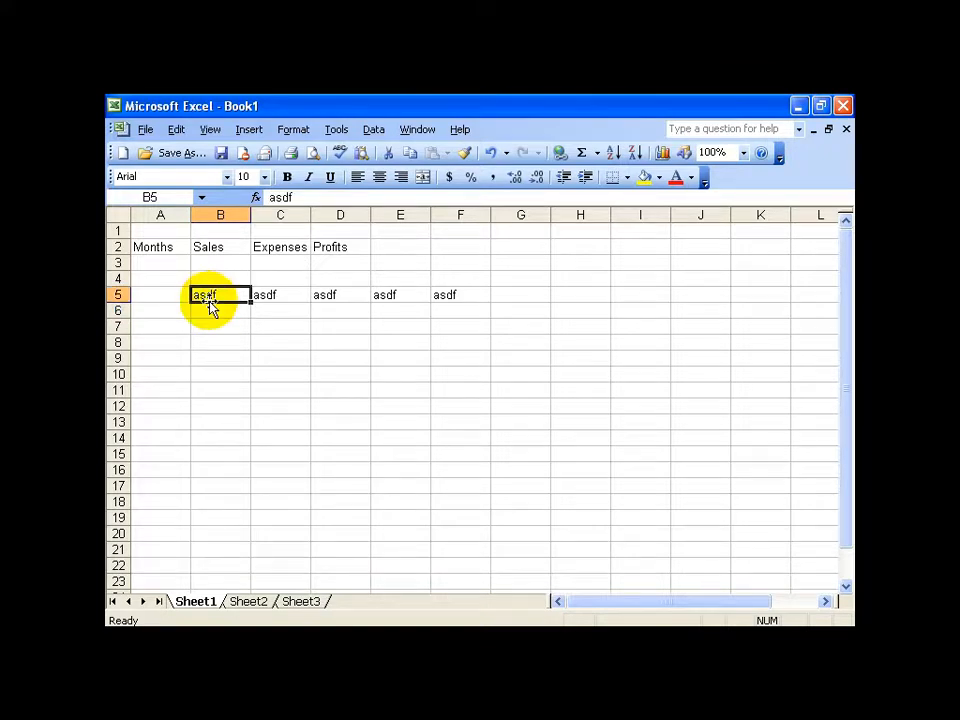
left_click_drag(209, 305, 219, 342)
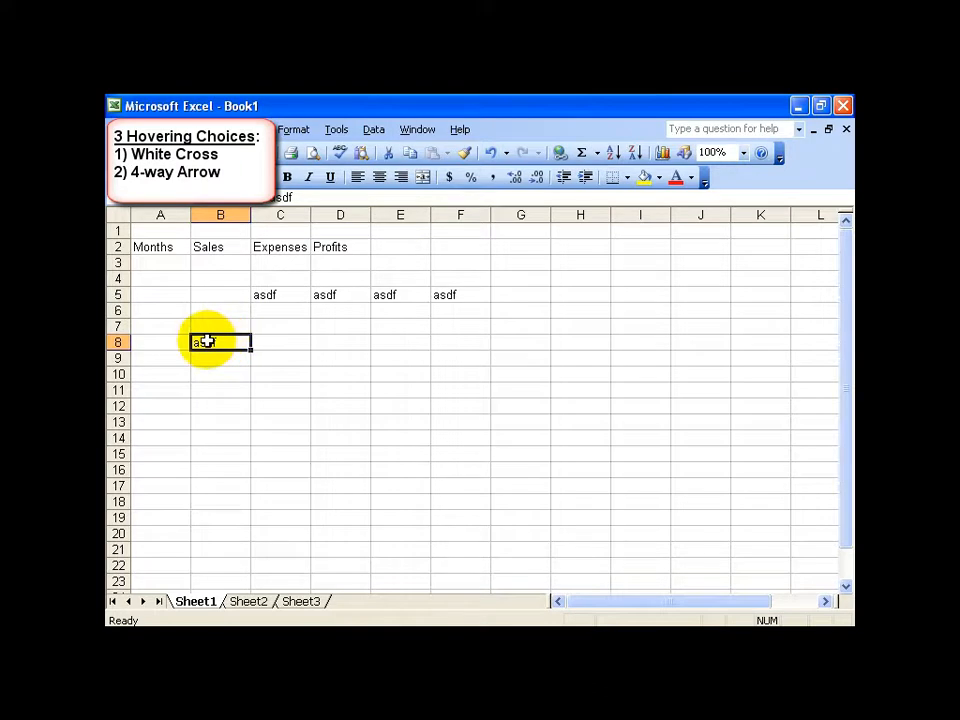
left_click_drag(205, 342, 396, 354)
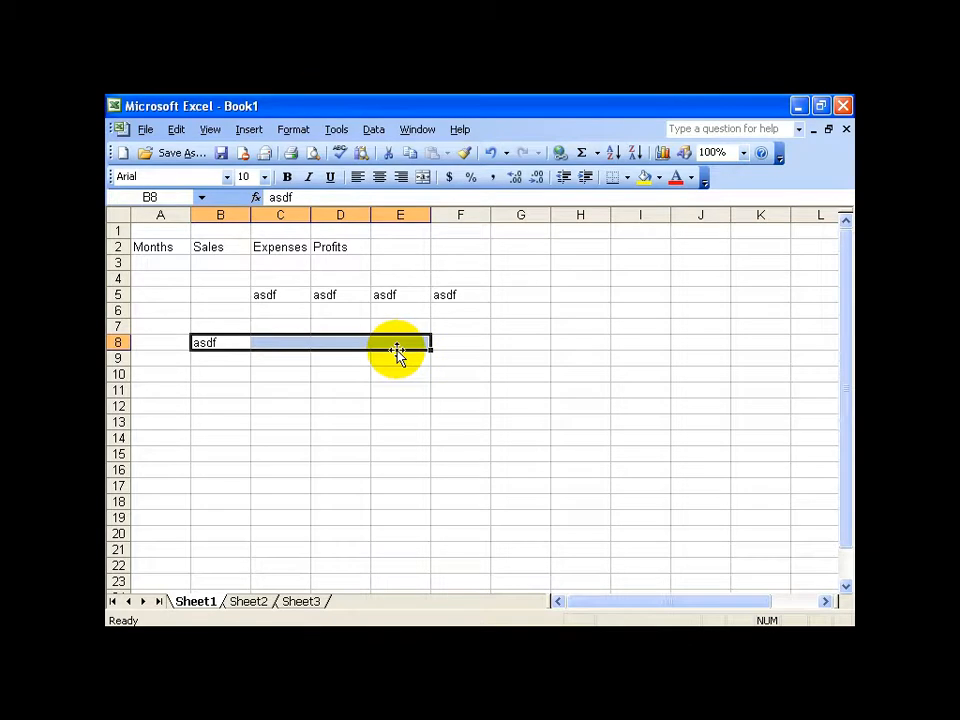
- Move the entry in B8 back up to B5, and from there to F12
left_click(225, 341)
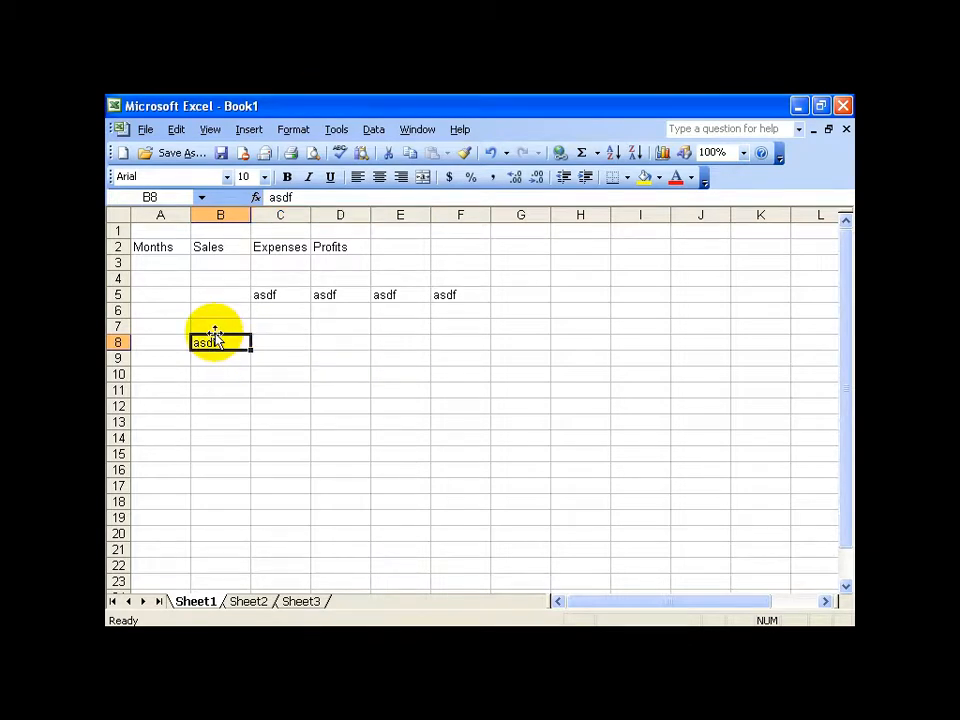
left_click_drag(215, 340, 214, 296)
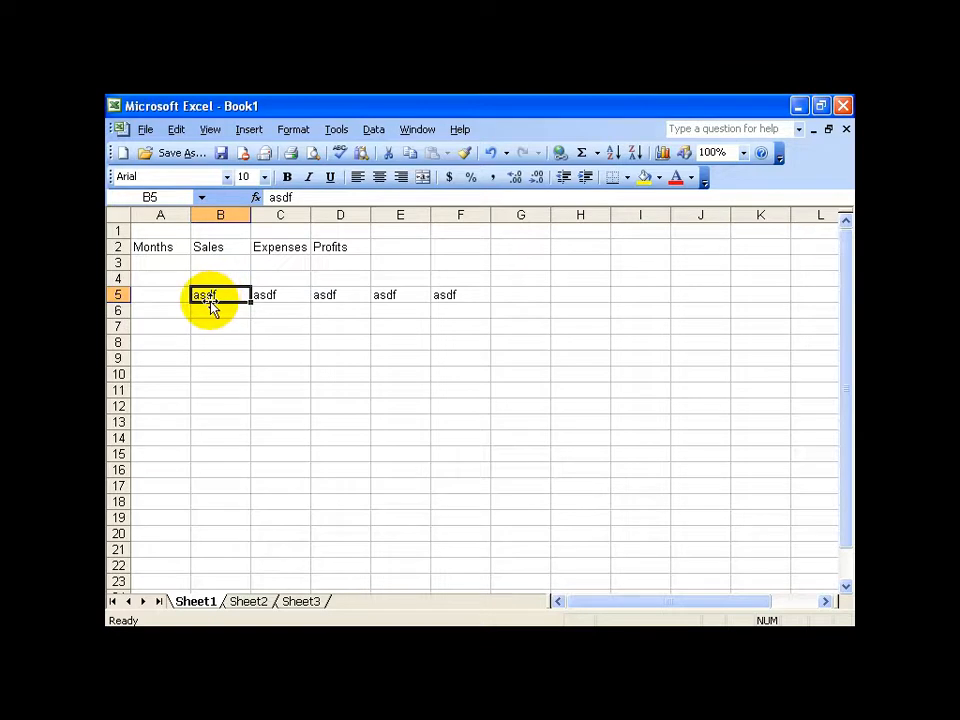
left_click_drag(212, 309, 460, 414)
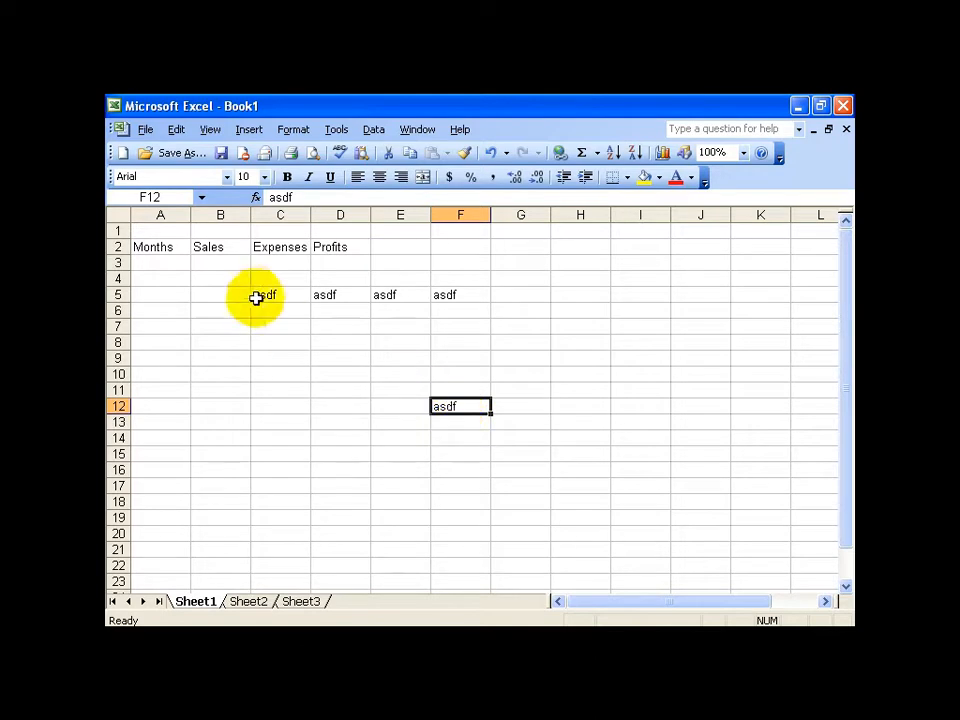
- Select the block C5:G13 covering all the asdf entries and delete its contents
left_click_drag(259, 295, 440, 290)
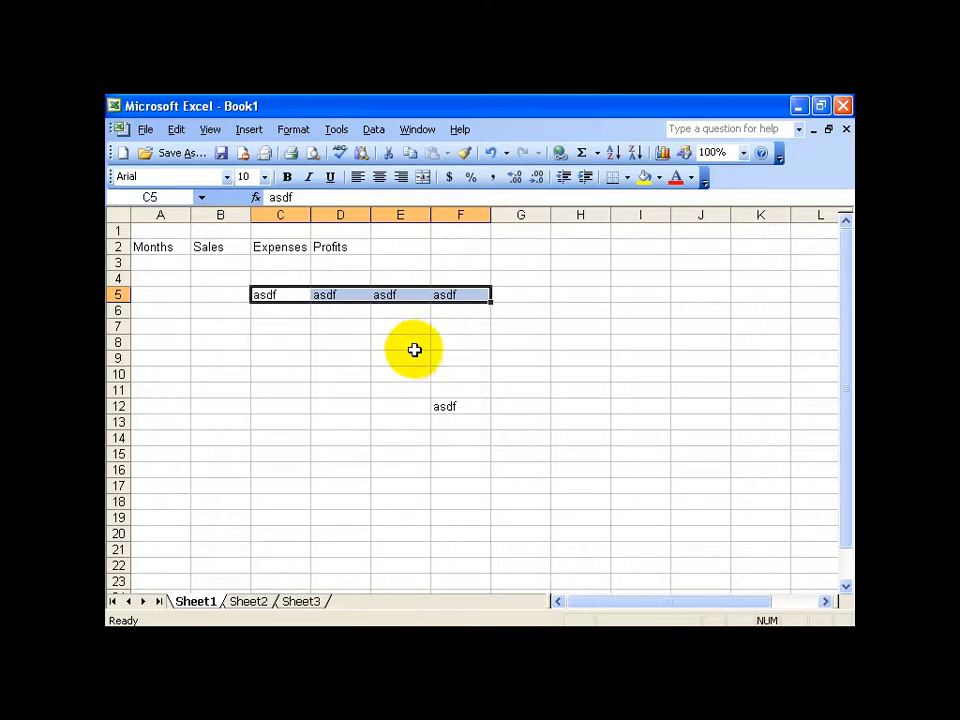
left_click_drag(335, 296, 500, 378)
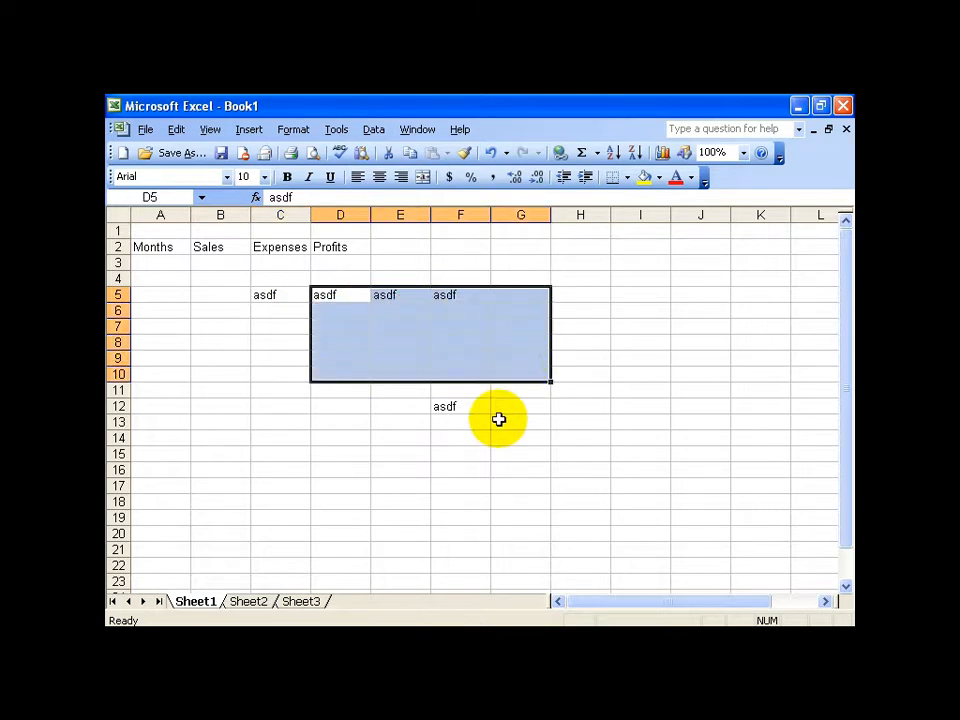
left_click_drag(257, 291, 499, 416)
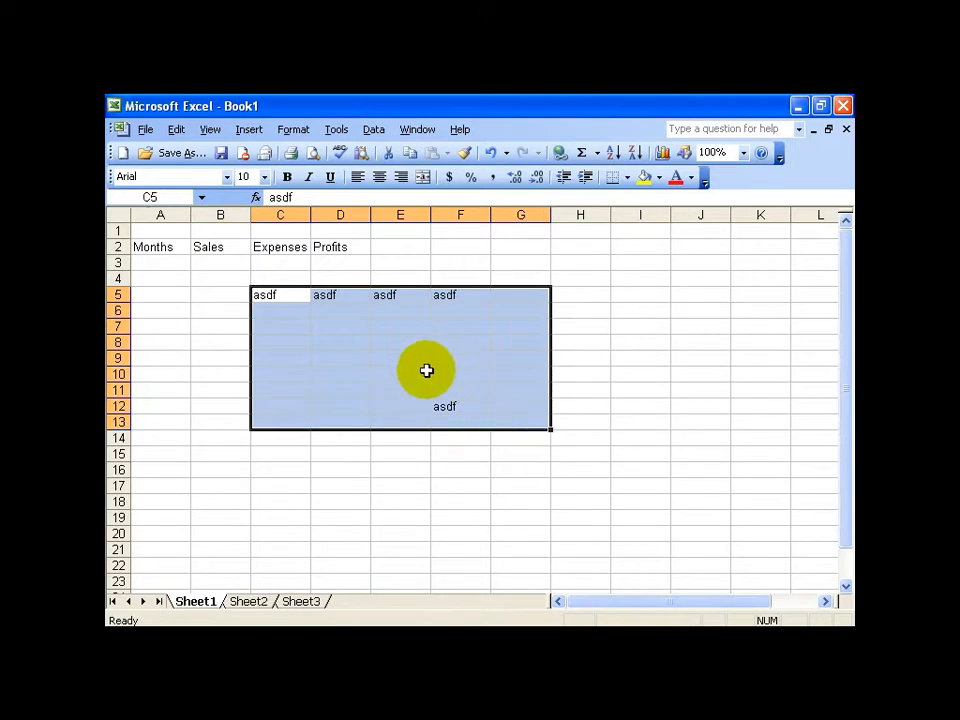
key("Delete")
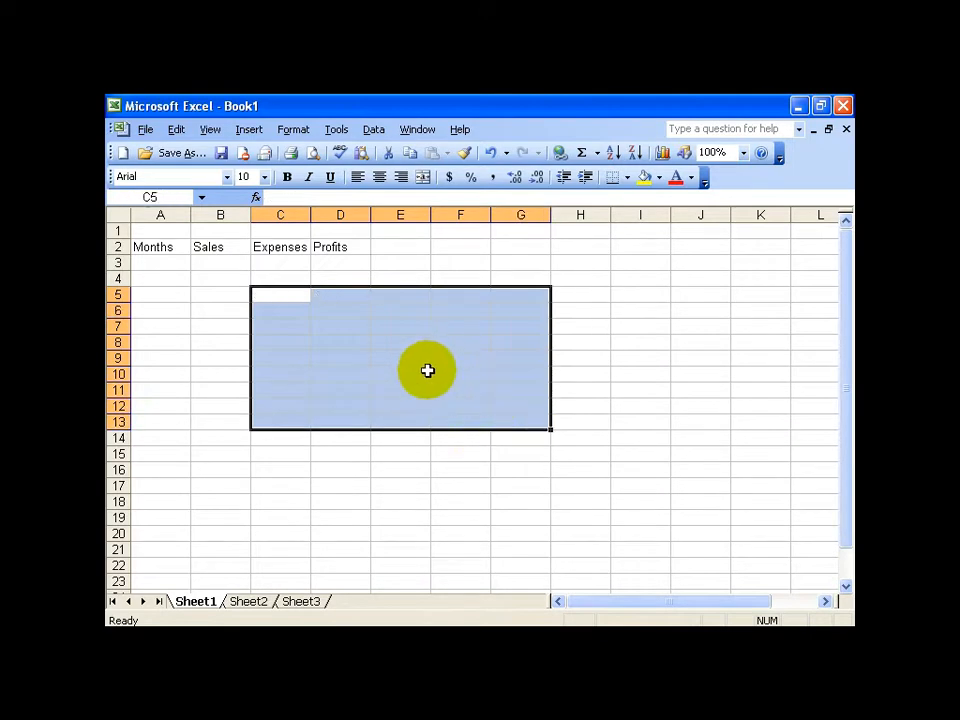
- Enter January in A3 under the Months heading and make A4 the active cell
left_click(157, 262)
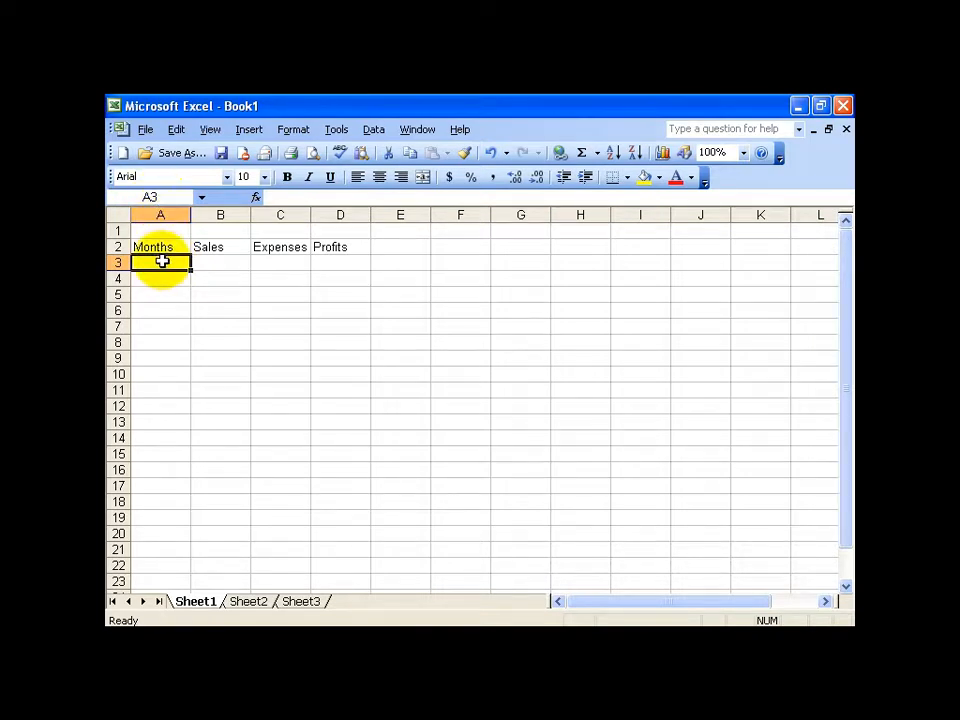
type("January")
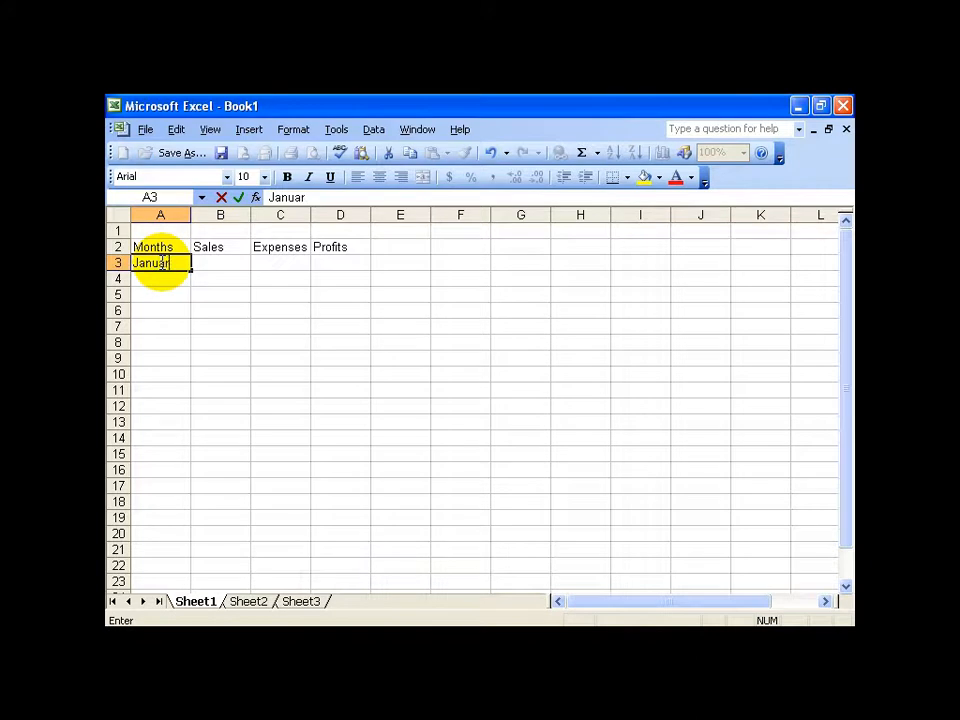
key("ctrl+Return")
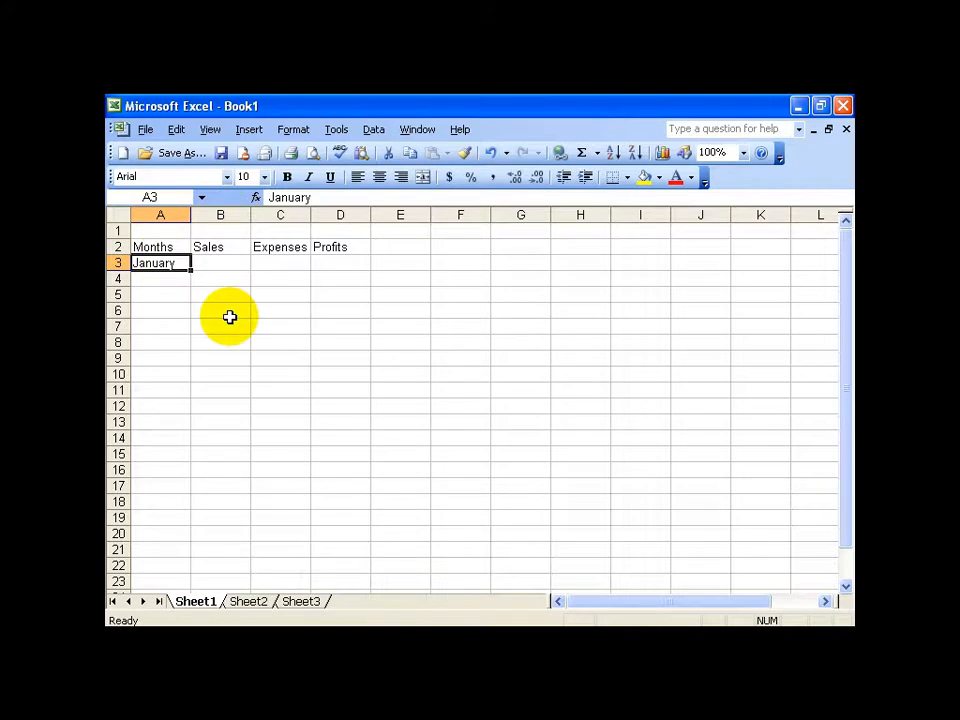
key("Down")
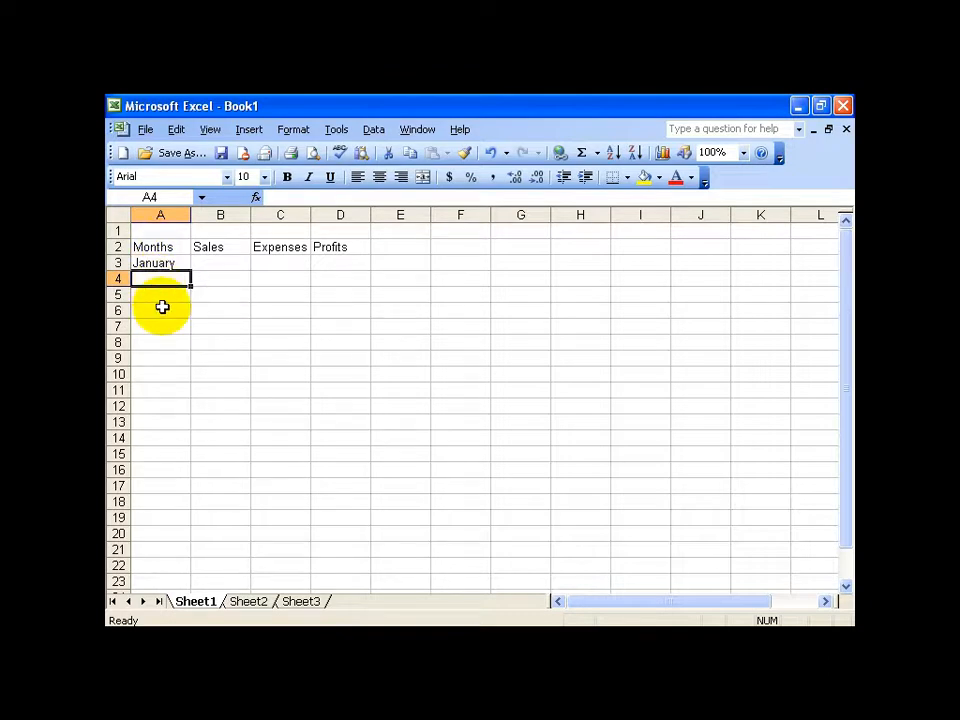
- Enter February in A4 and shorten it to Feb before committing the entry
type("Februa")
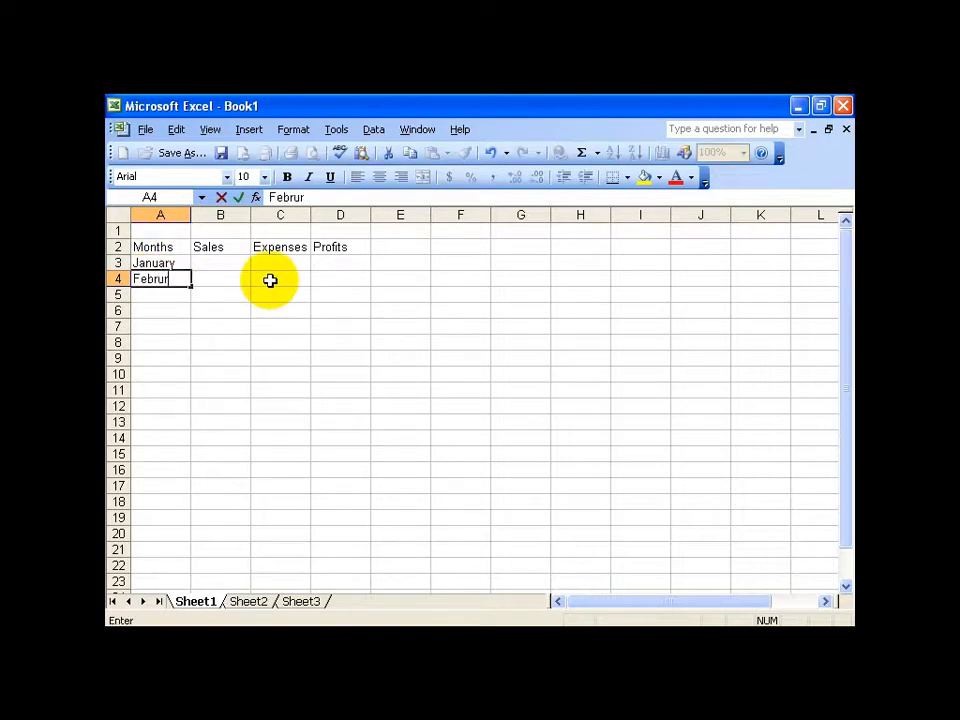
type("ry")
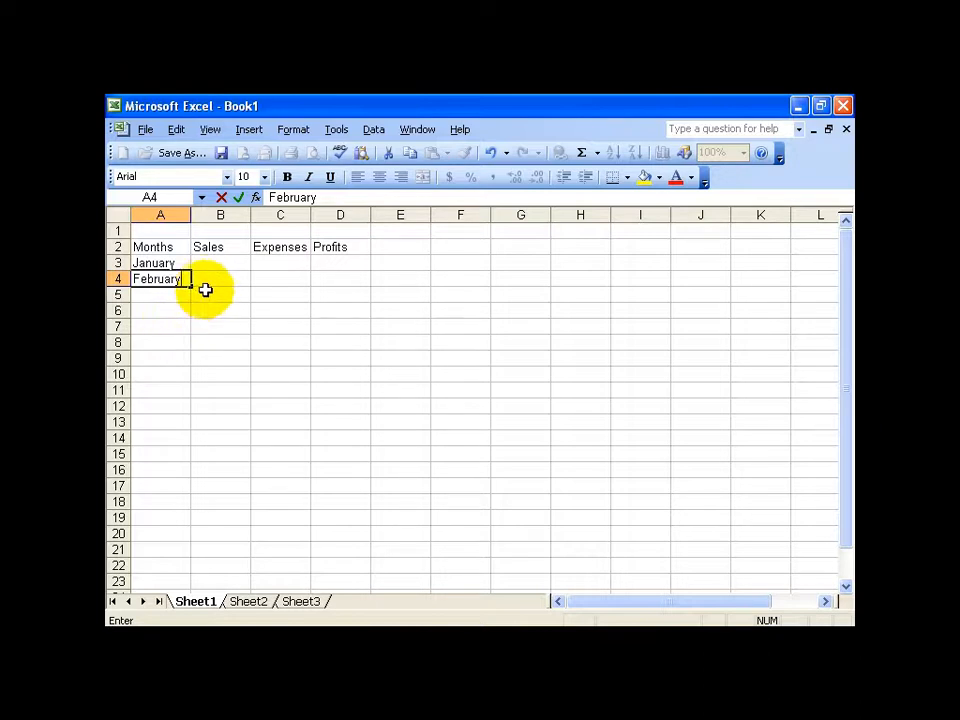
key("BackSpace")
key("BackSpace")
key("BackSpace")
key("BackSpace")
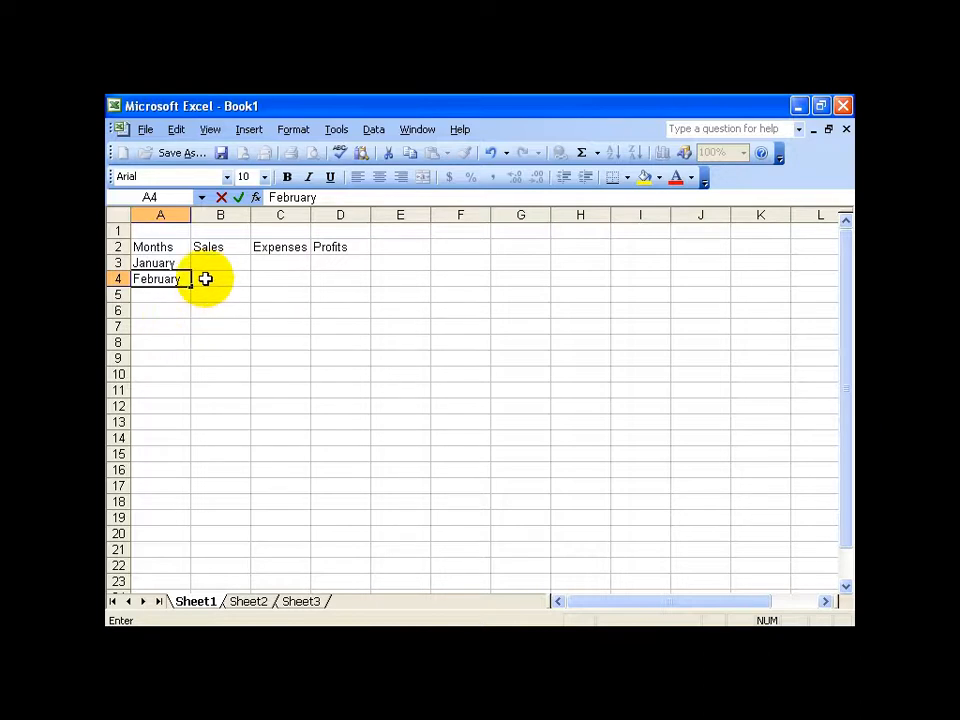
key("BackSpace")
key("Return")
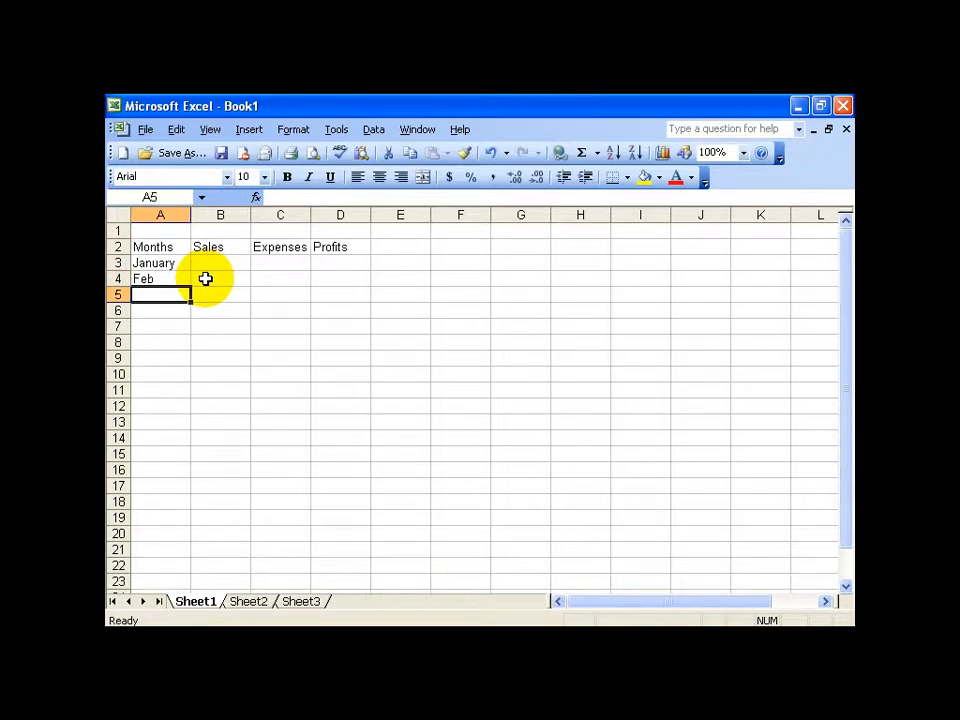
- Overwrite the entry in A3 with Jan, and undo the replacement
left_click(172, 262)
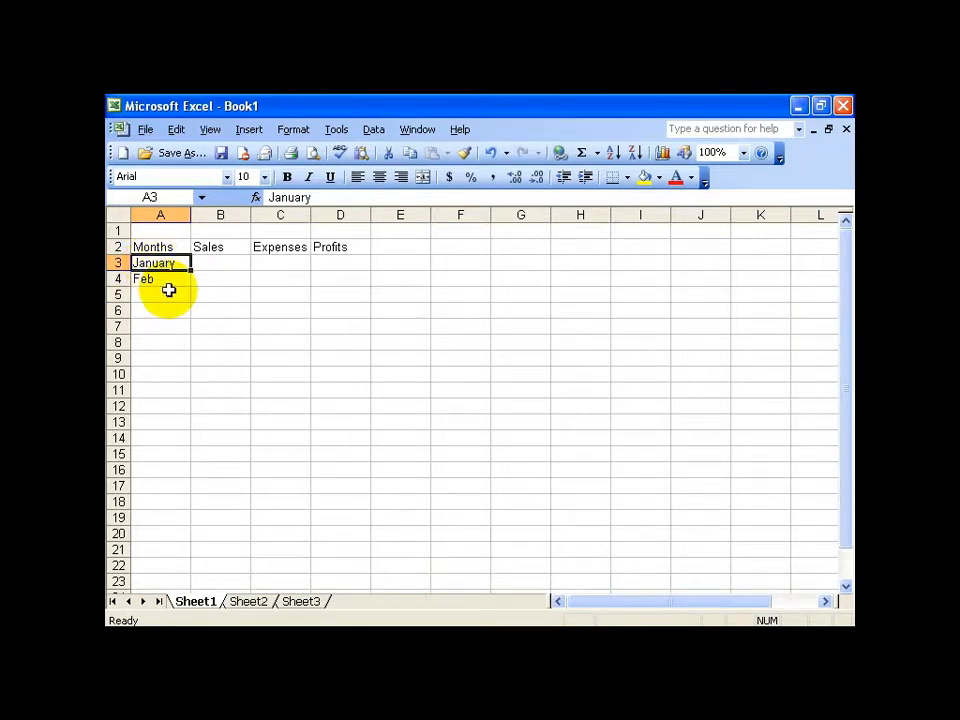
type("Jan")
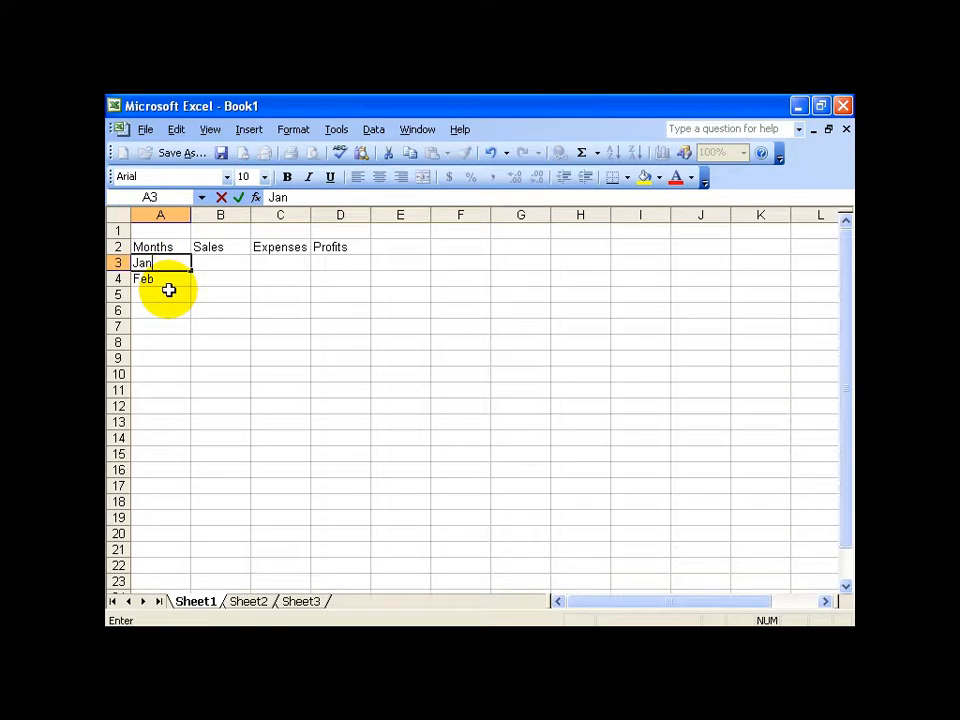
key("Return")
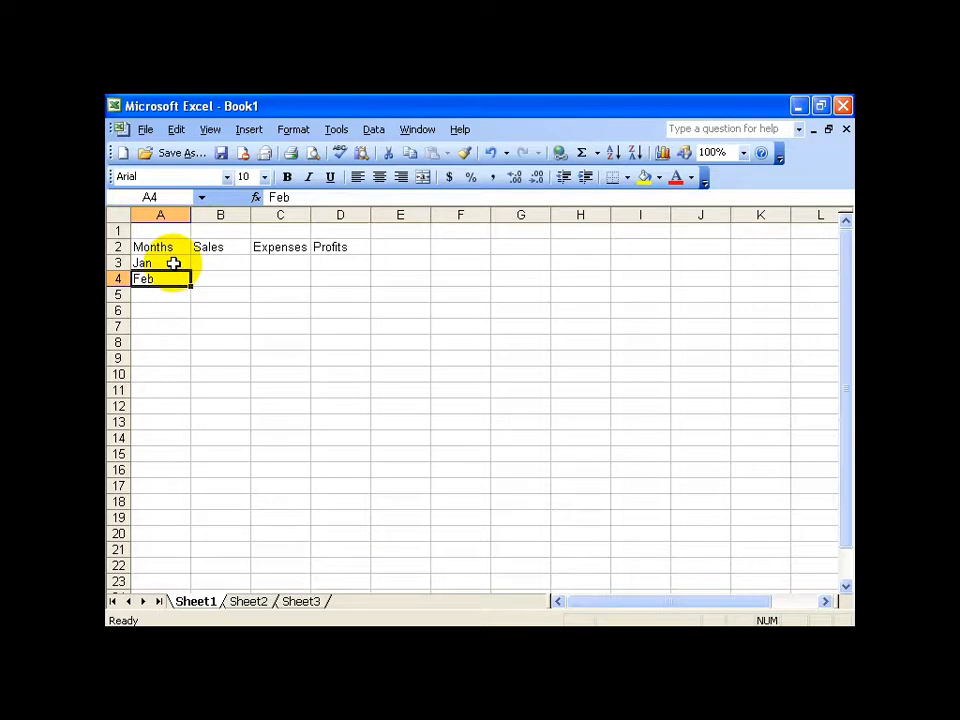
key("ctrl+z")
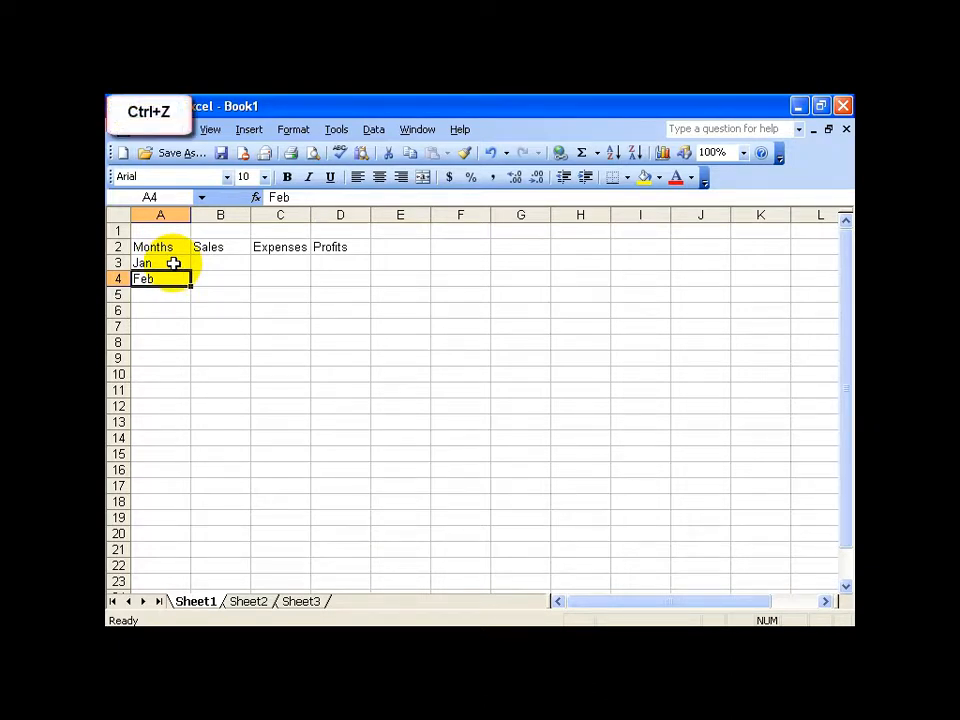
left_click(497, 155)
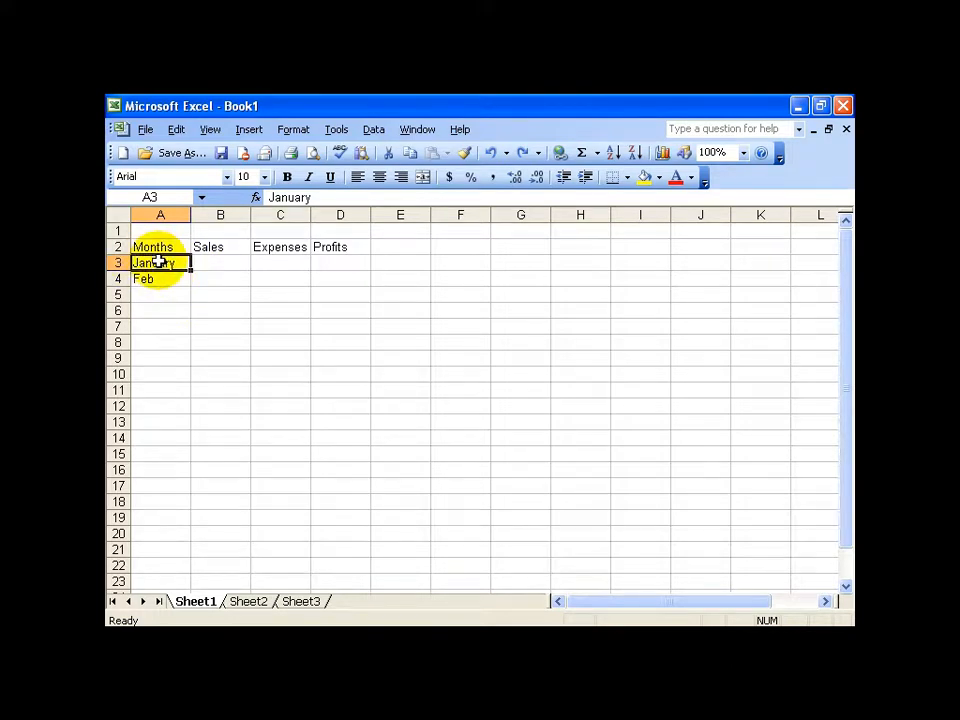
- Shorten the existing text in A3 to Jan, and open A4's entry for editing without changing it
left_click(293, 197)
key("BackSpace")
key("BackSpace")
key("BackSpace")
key("BackSpace")
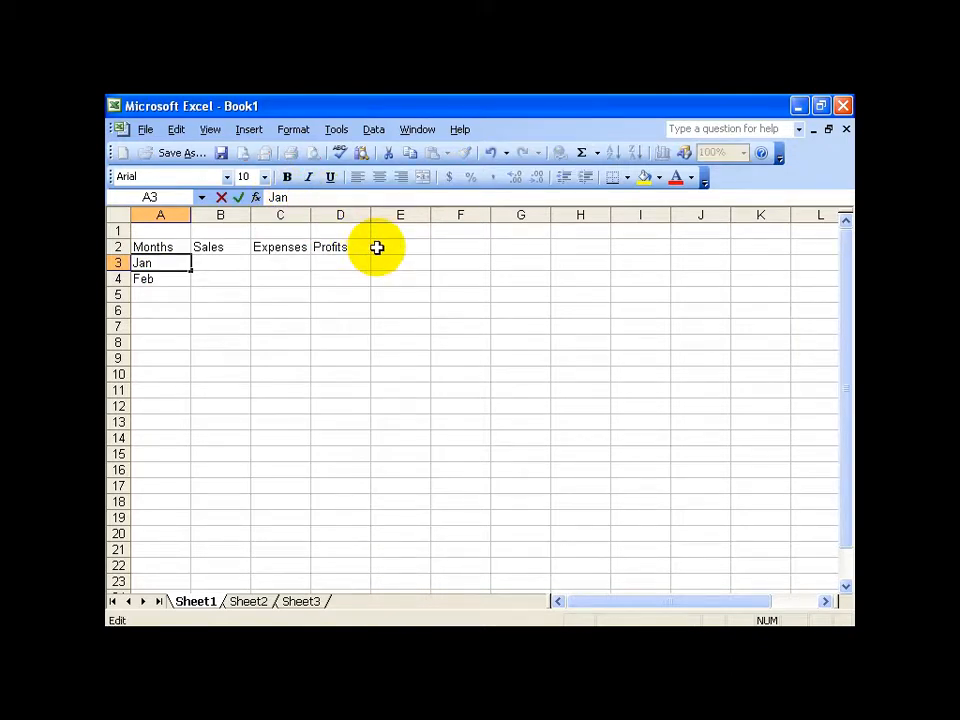
key("Return")
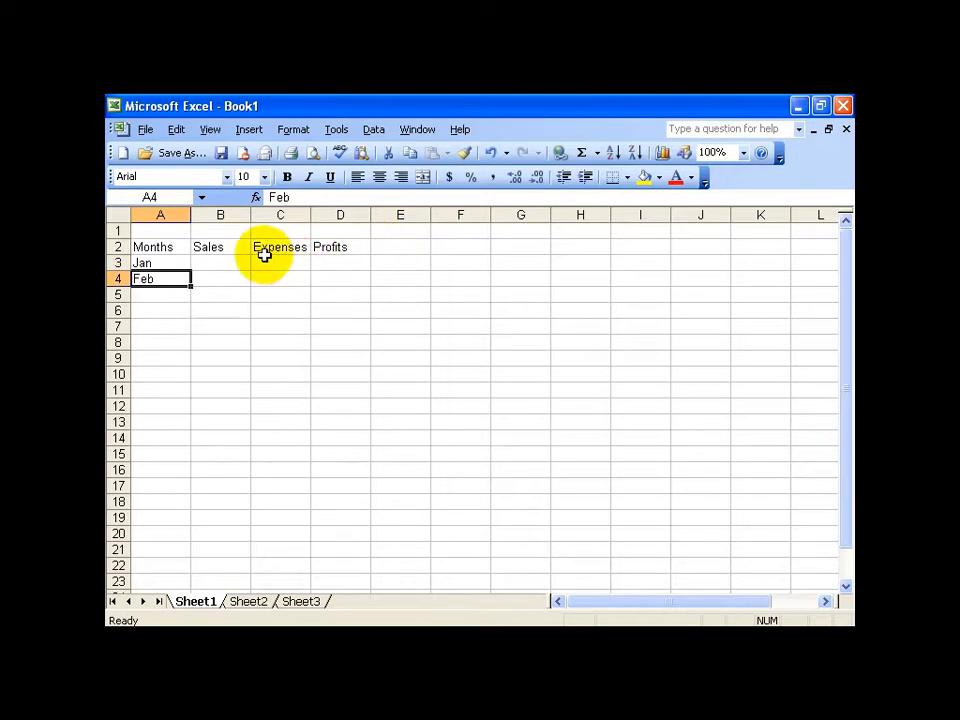
left_click(296, 198)
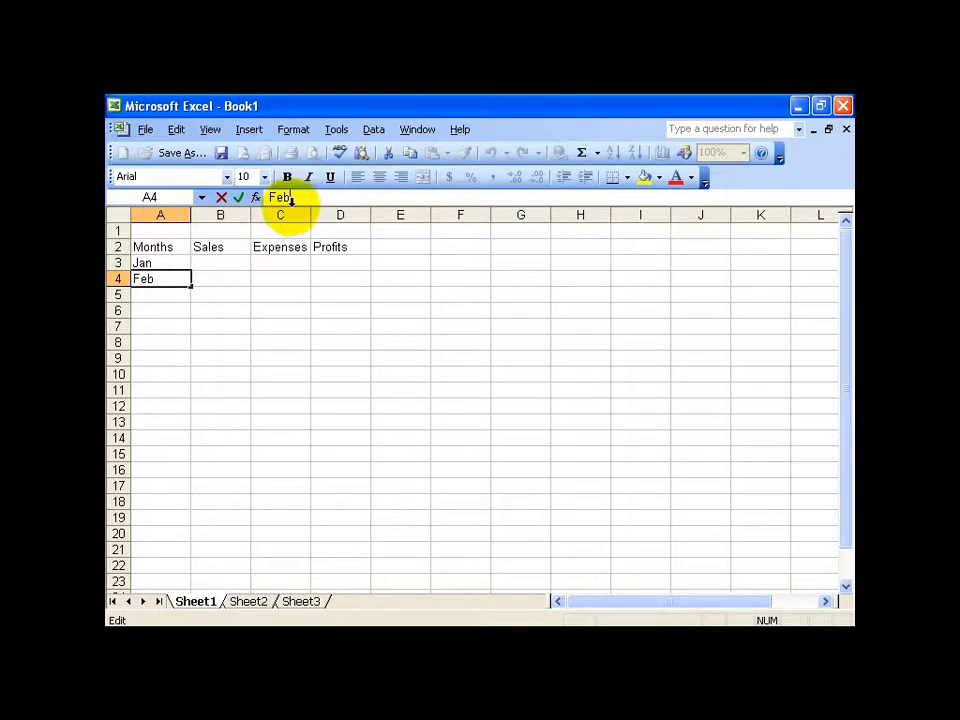
key("Escape")
- Edit the entry in A3 directly in its cell so it reads January, and make A5 the active cell
left_click(177, 261)
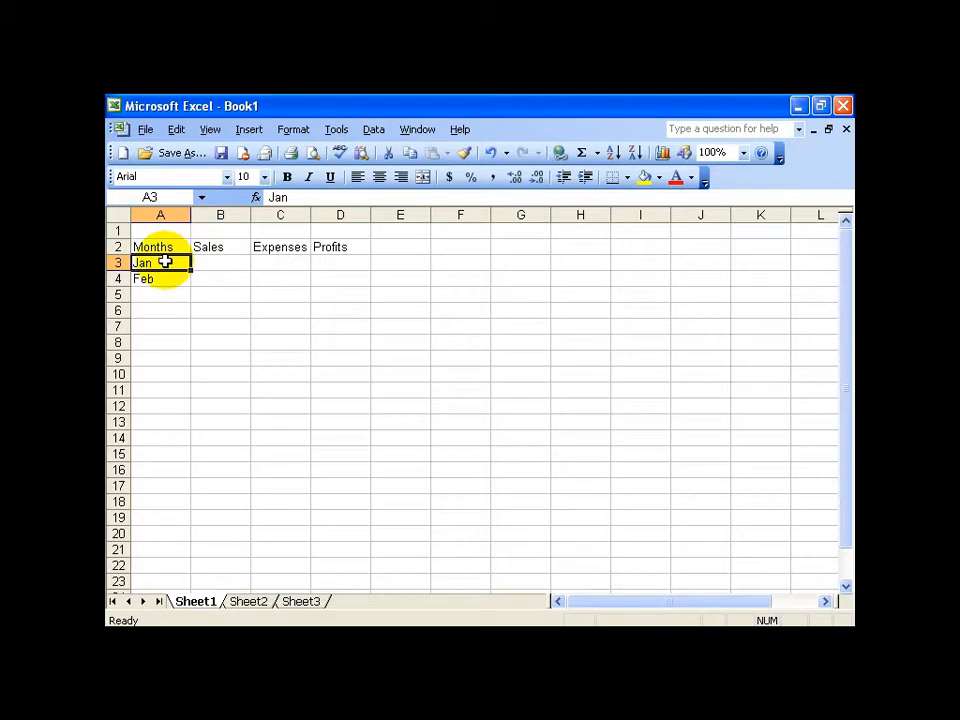
double_click(163, 262)
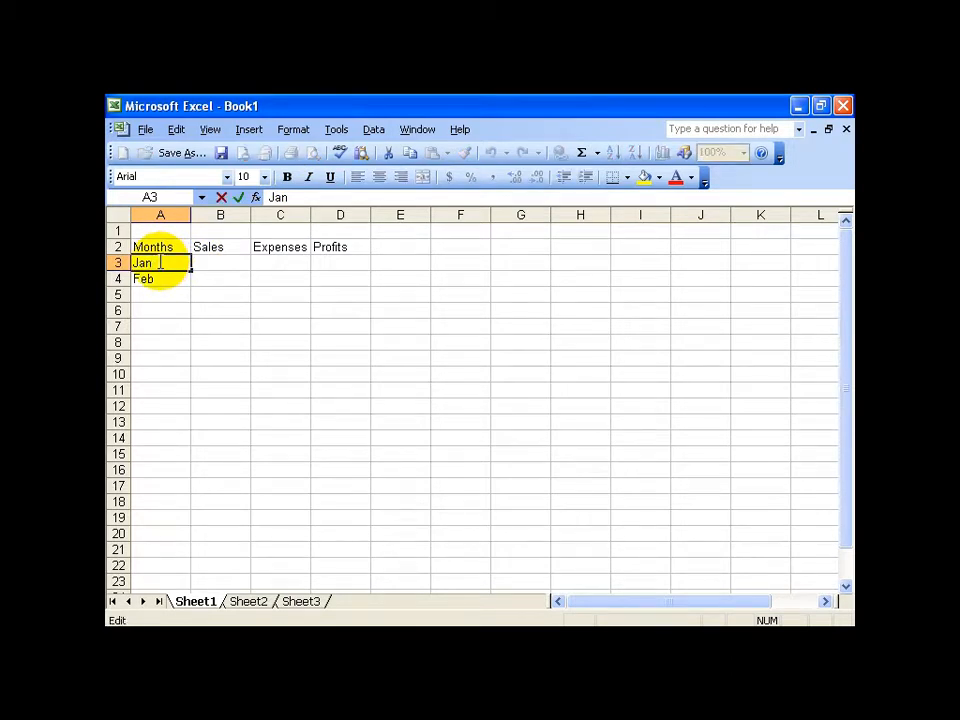
type("uary")
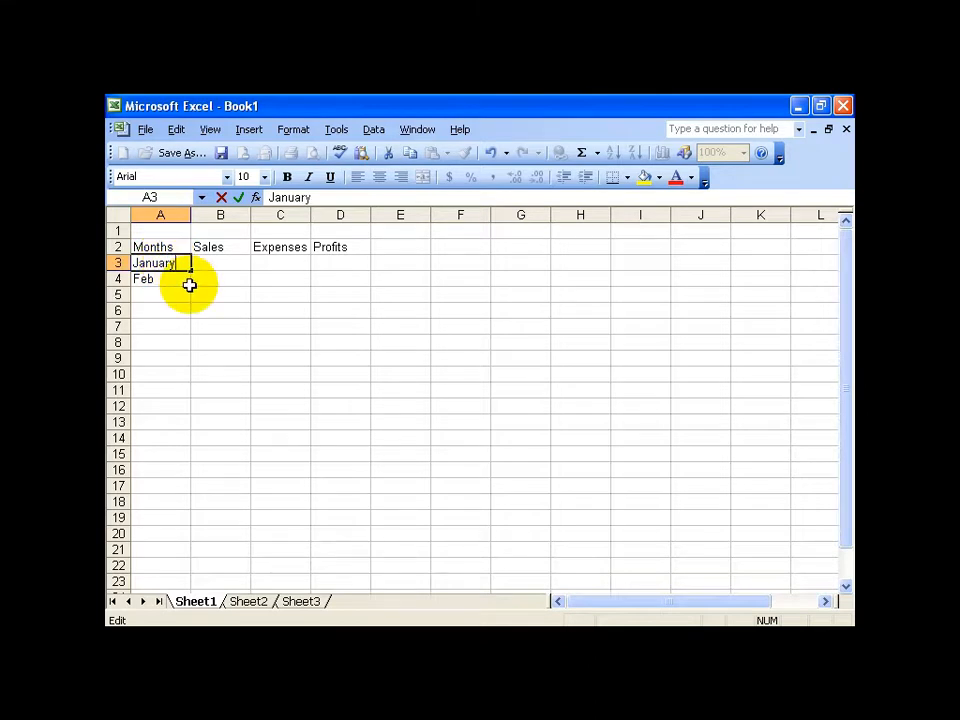
left_click(189, 285)
key("Return")
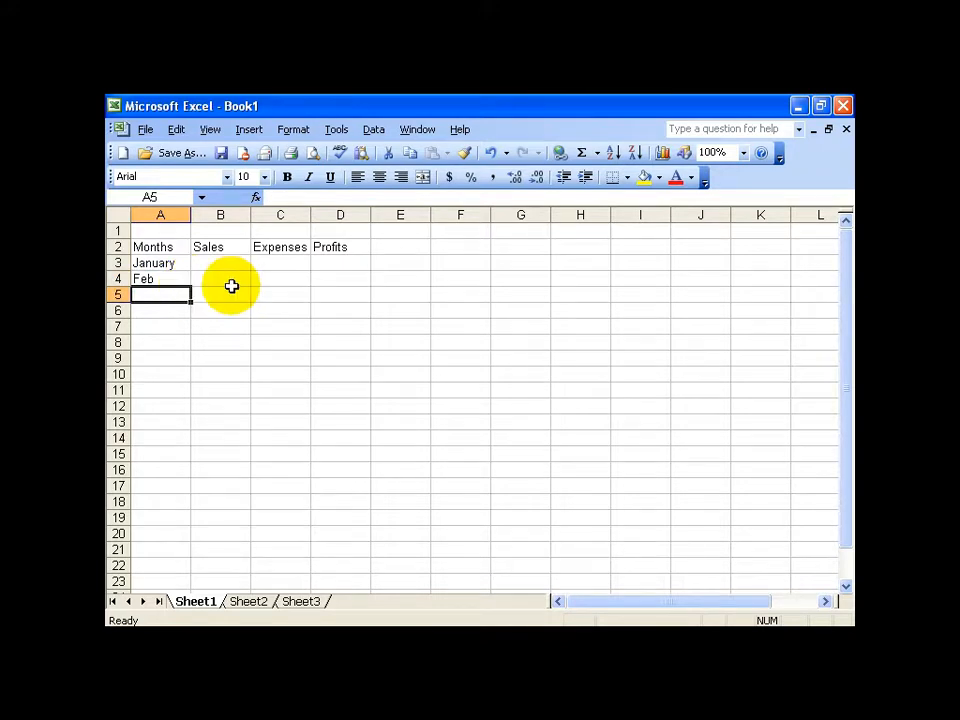
- Start entering apr in A5 and cancel it, and accept the AutoComplete suggestion Months in the same cell
type("apr")
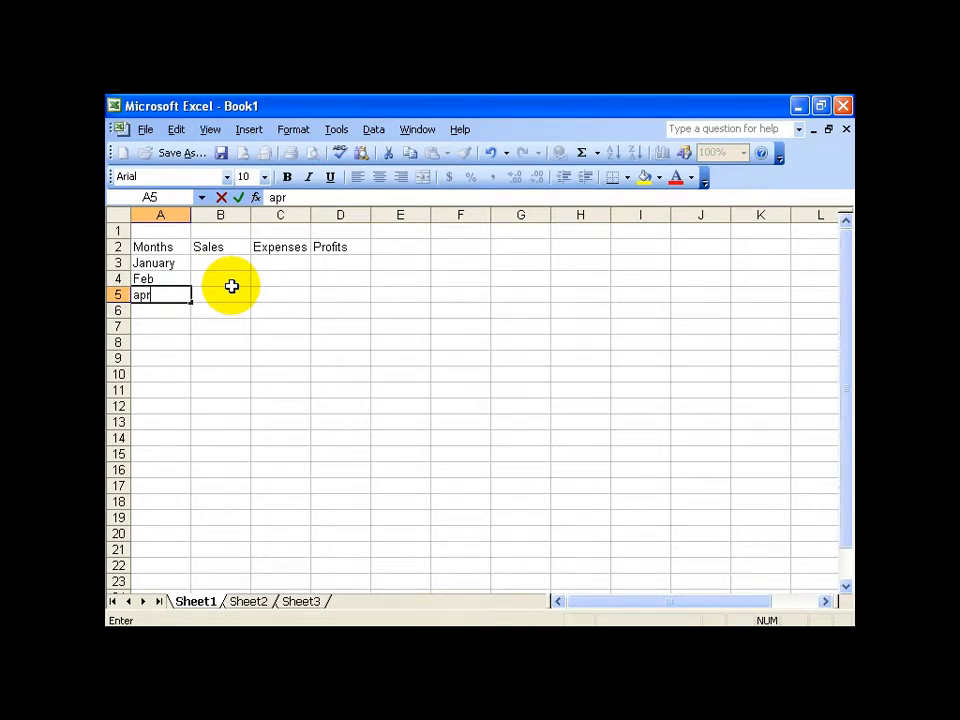
key("Escape")
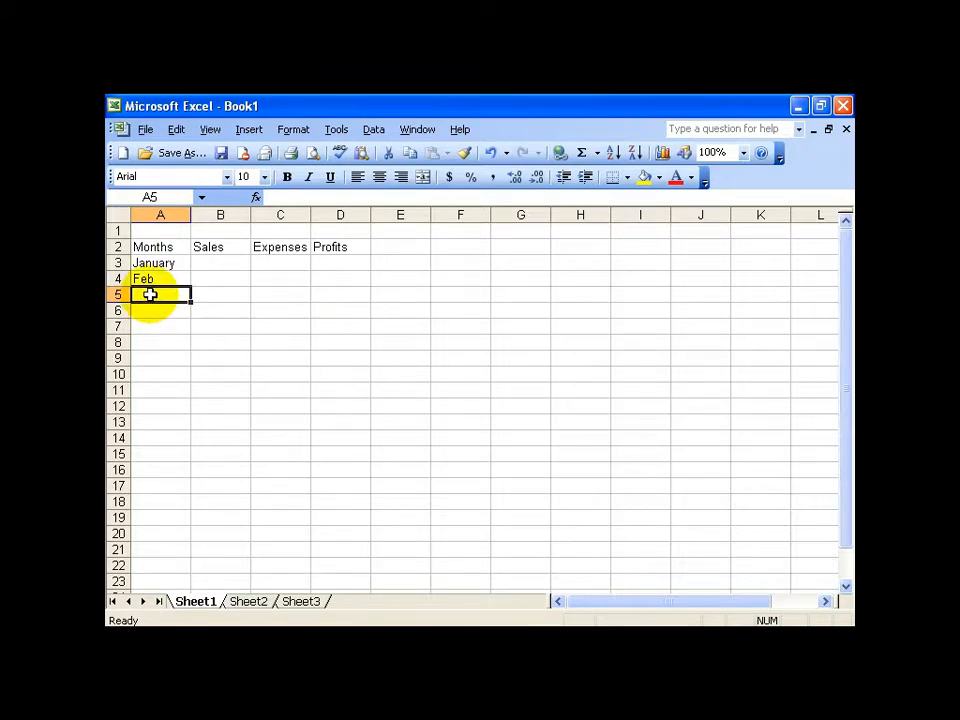
type("M")
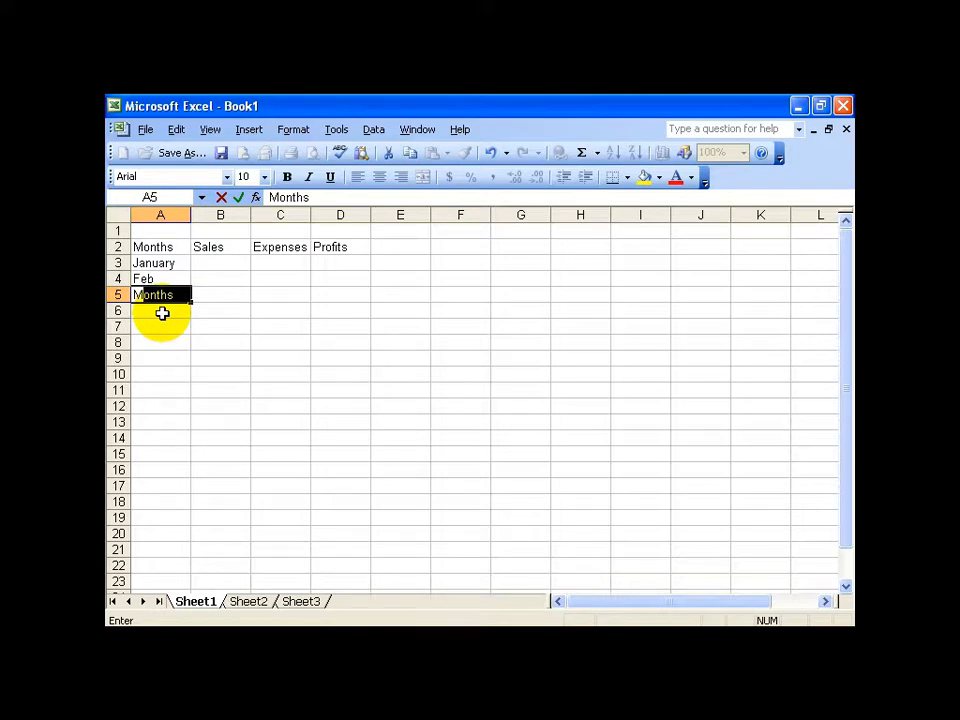
key("Return")
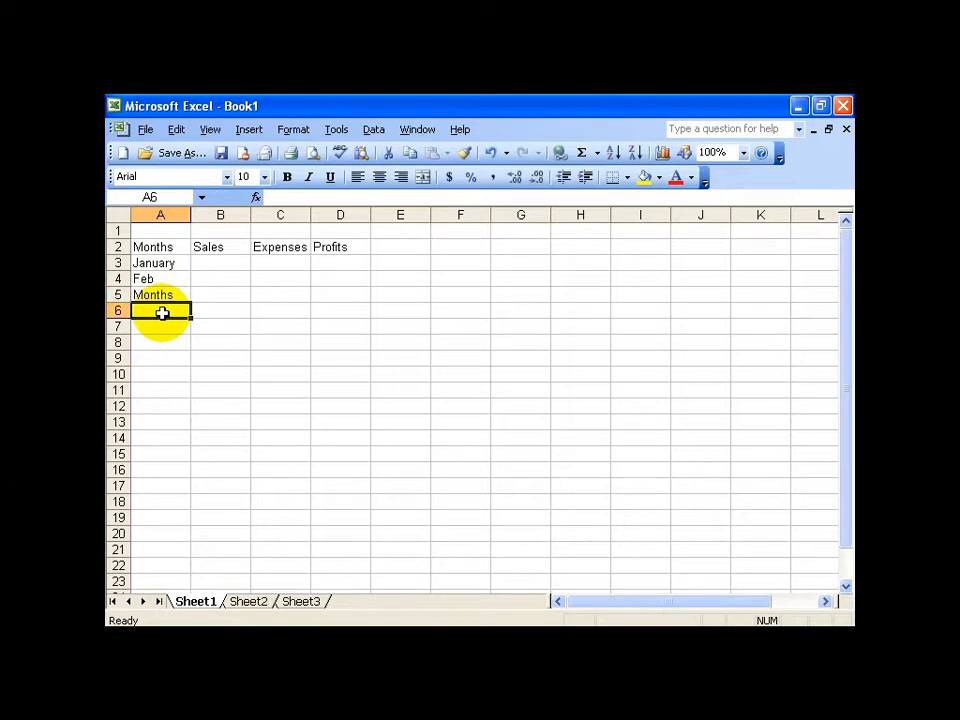
- Replace the entry in A5 with March, and enter the label Totals in A7
left_click(161, 294)
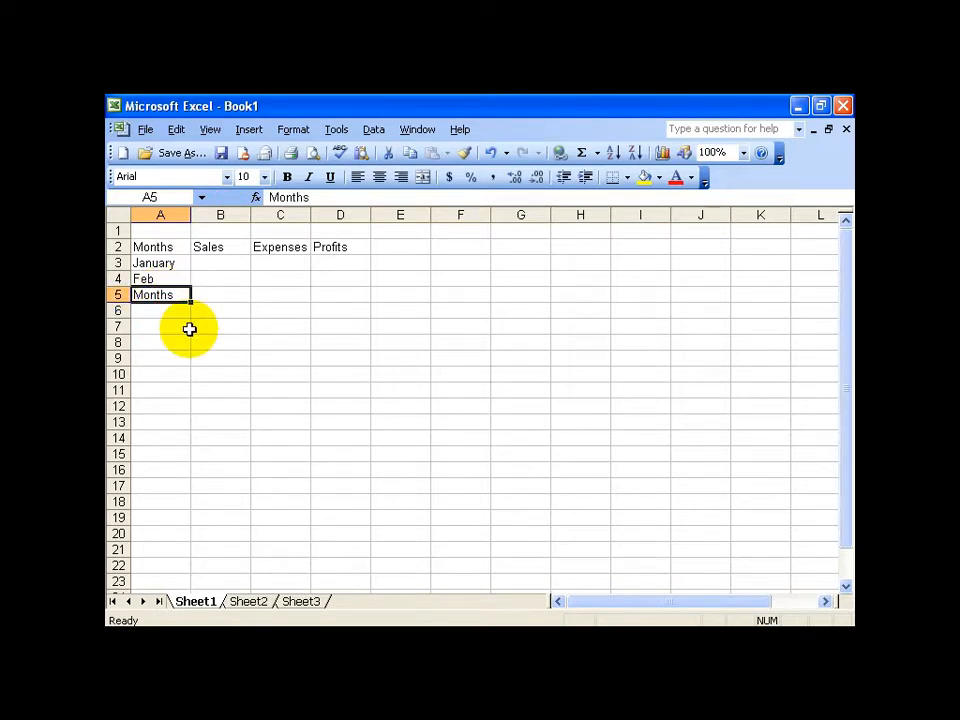
type("Ma")
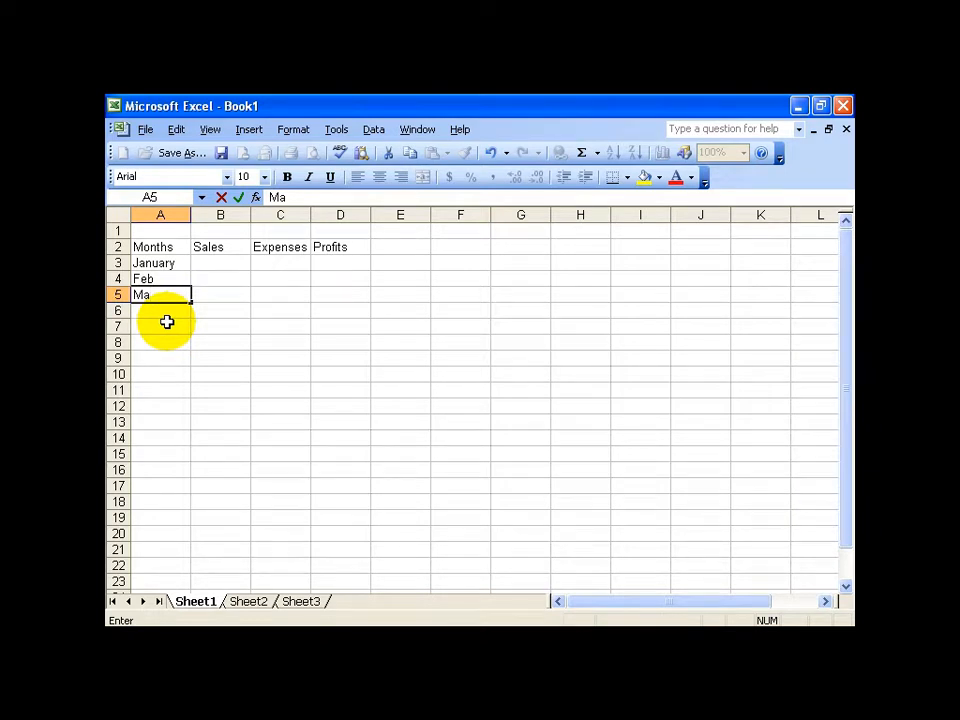
type("rch")
key("Return")
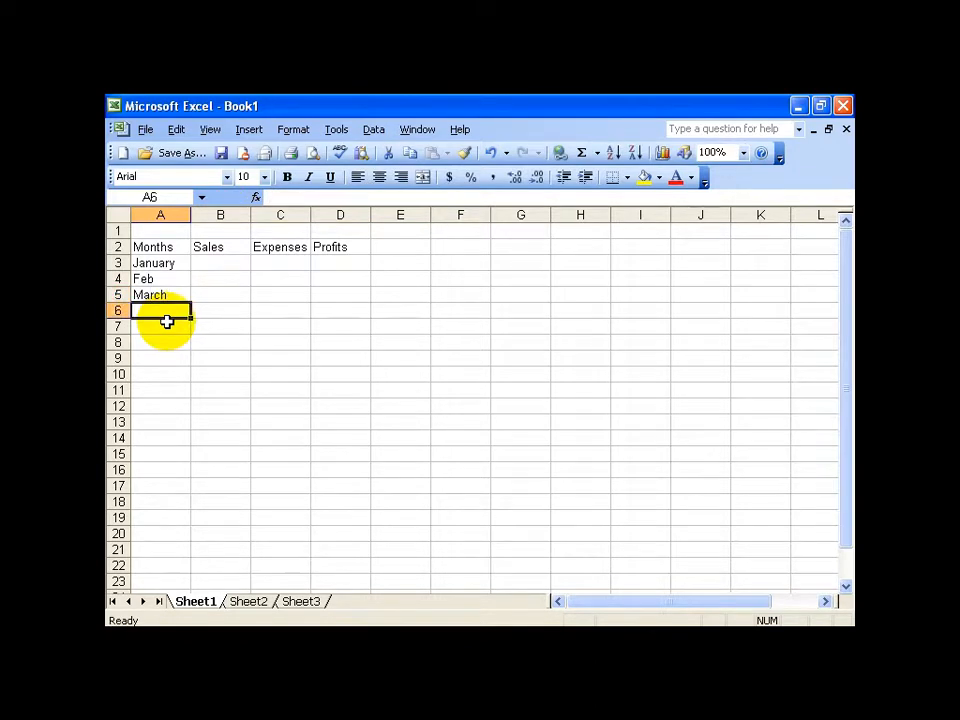
left_click(167, 322)
type("Tot")
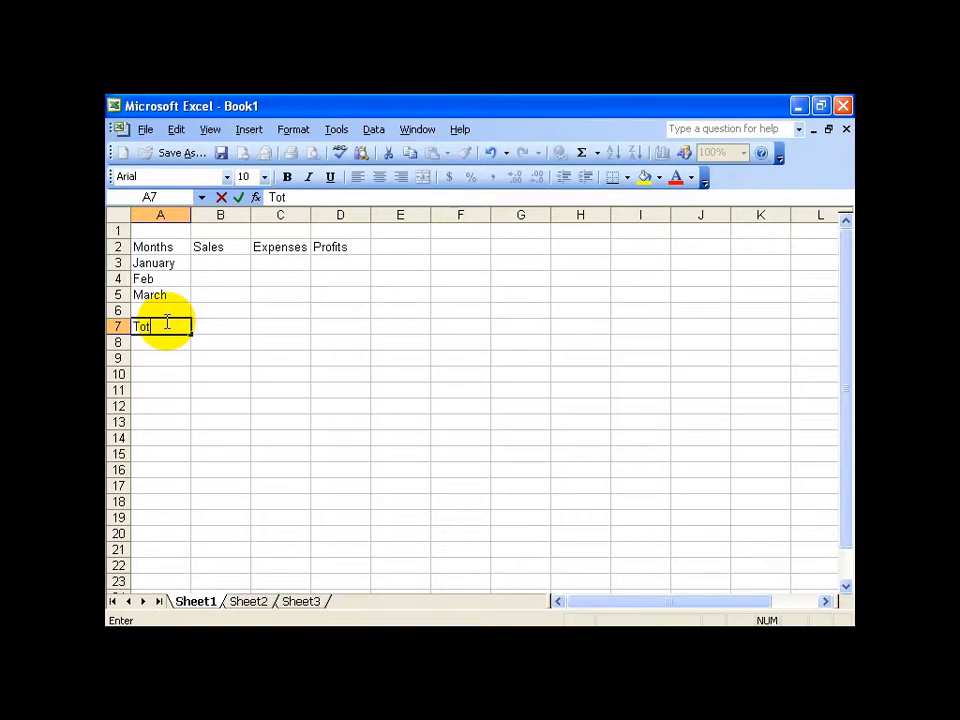
type("als")
key("Tab")
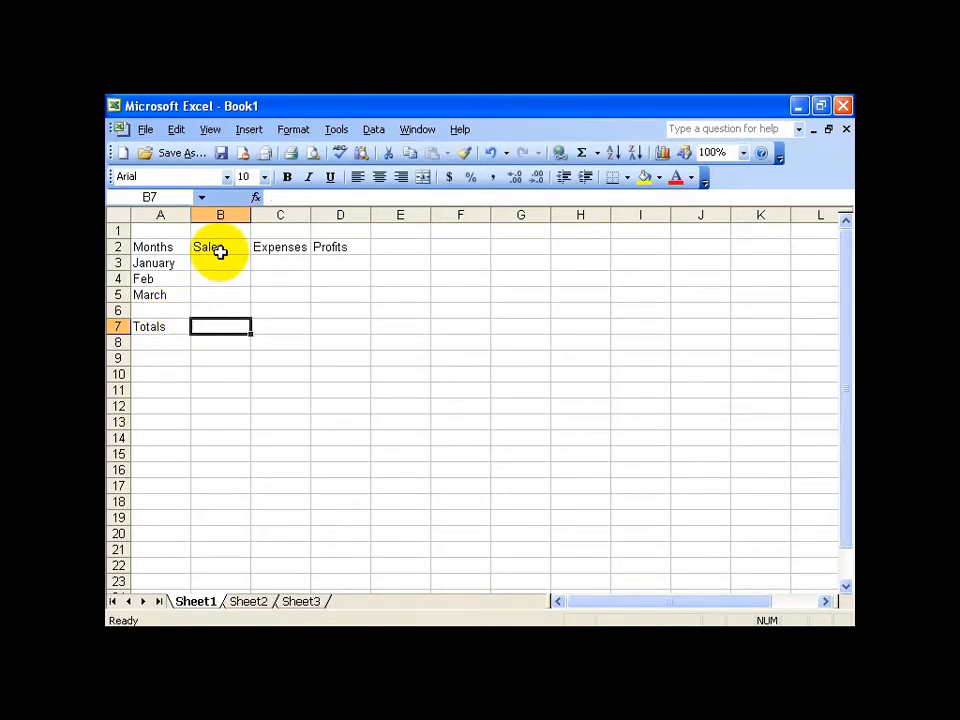
- Enter January's sales of 120 in B3 and expenses of 100 in C3, and go to B4
left_click_drag(219, 251, 221, 330)
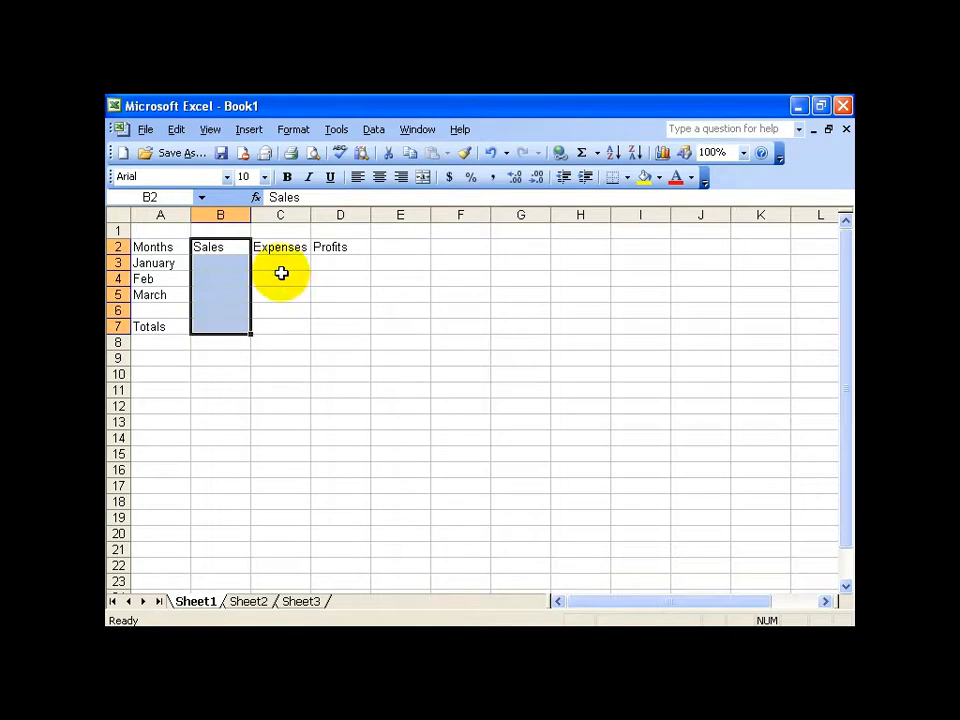
left_click(221, 262)
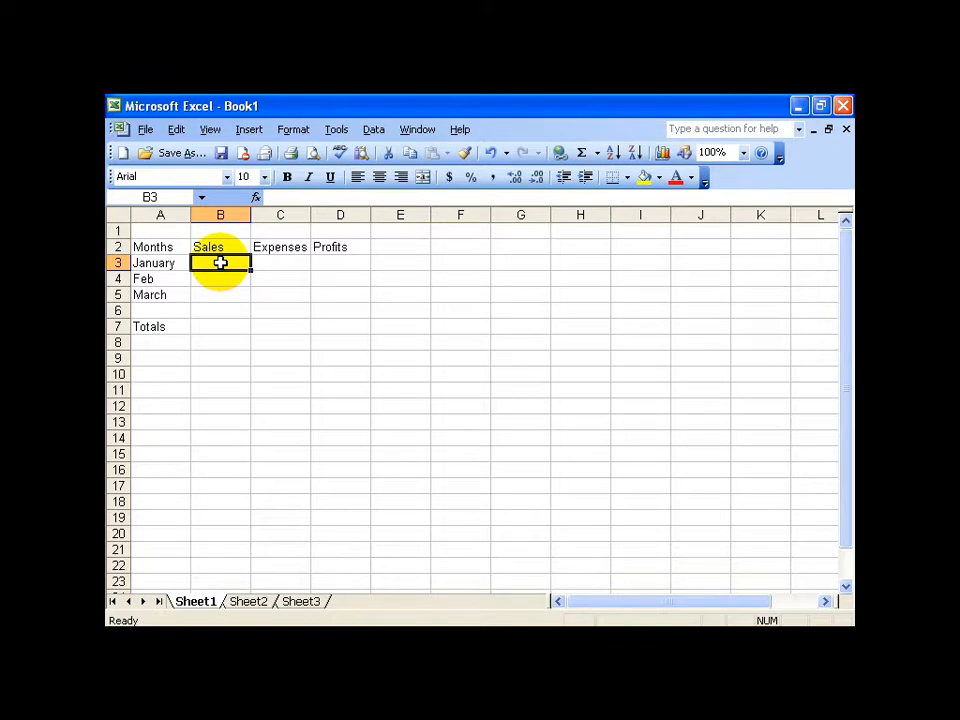
type("120")
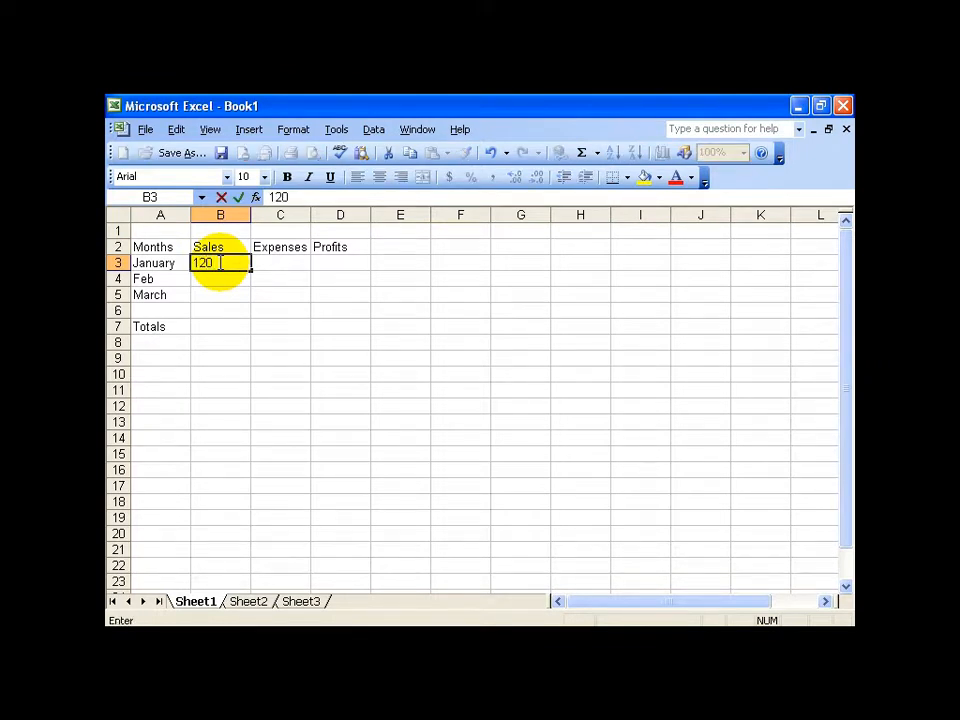
key("Tab")
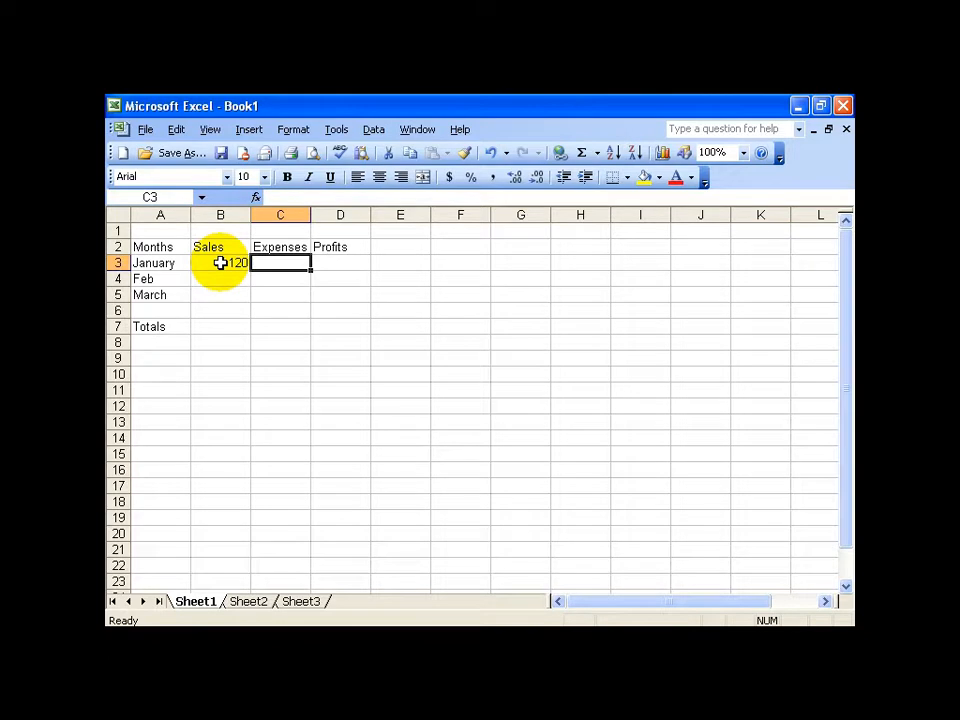
type("100")
key("Tab")
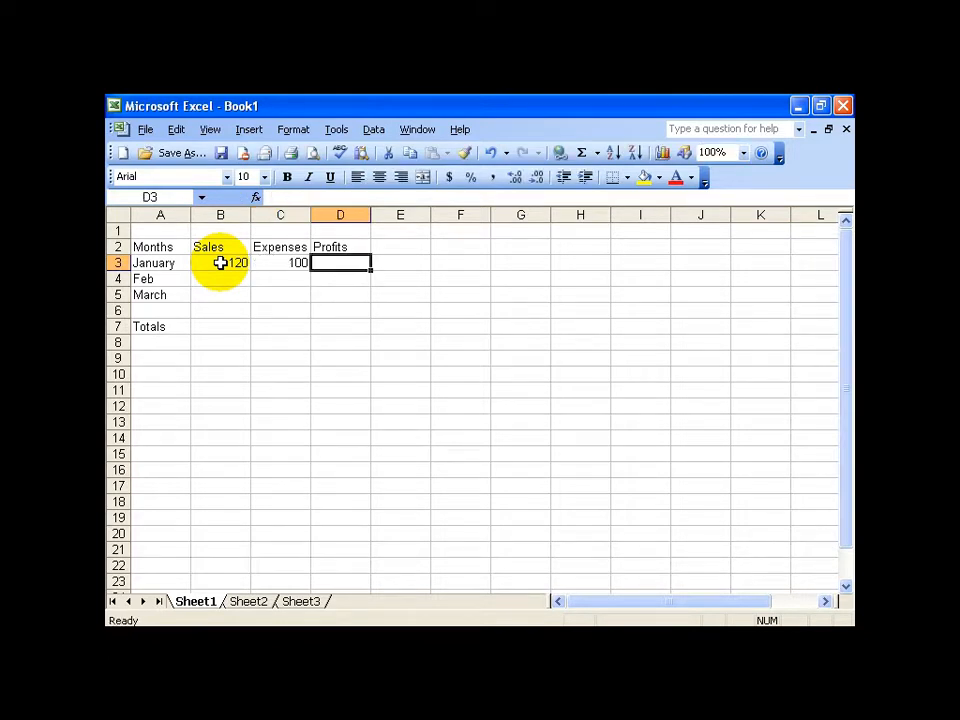
key("Return")
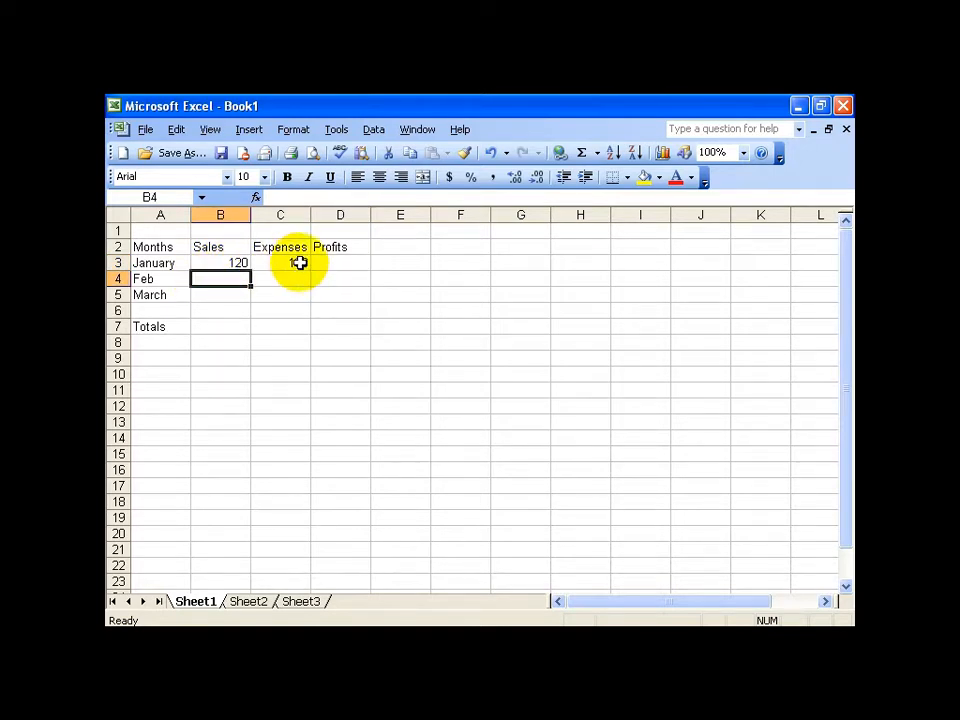
- Enter sales of 155 and expenses of 105 for Feb, and sales of 210 and expenses of 310 for March
type("155")
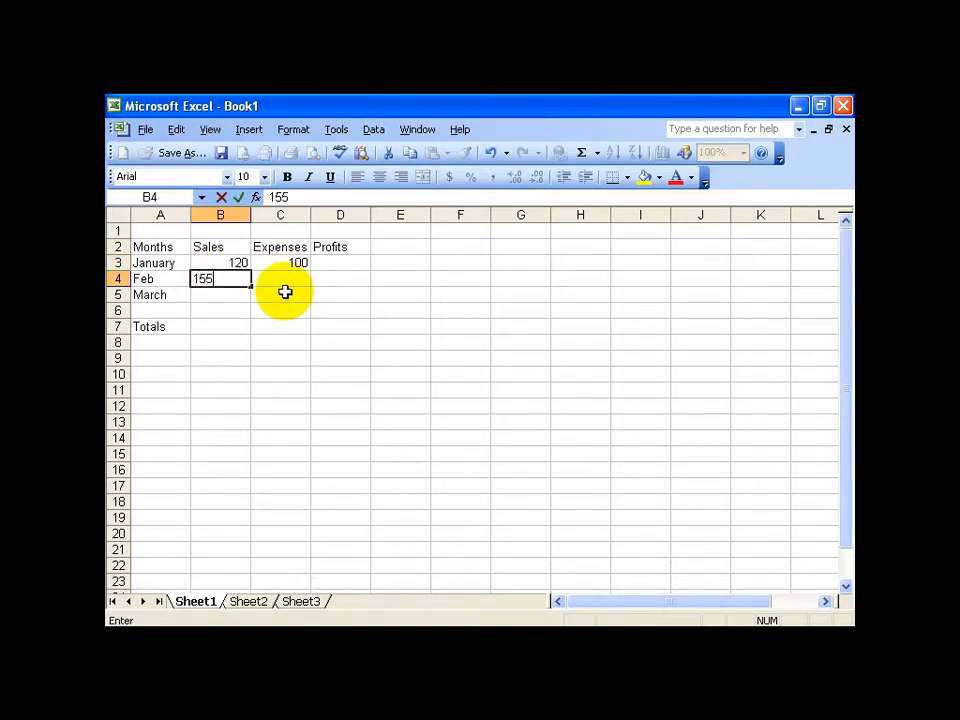
key("Tab")
type("105")
key("Return")
type("210")
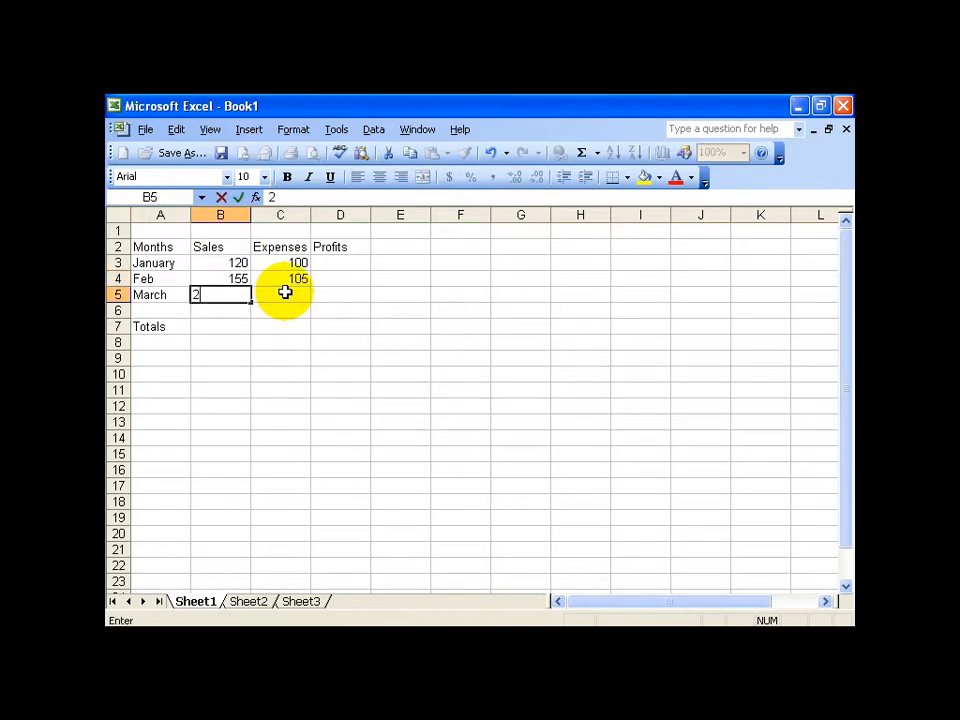
key("Tab")
type("310")
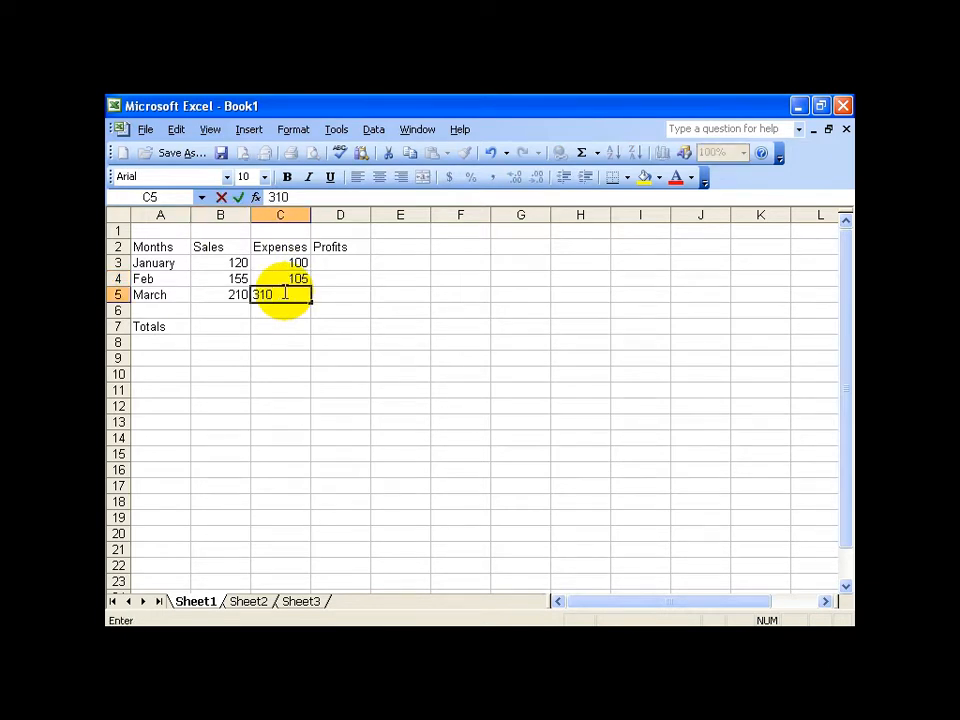
key("Return")
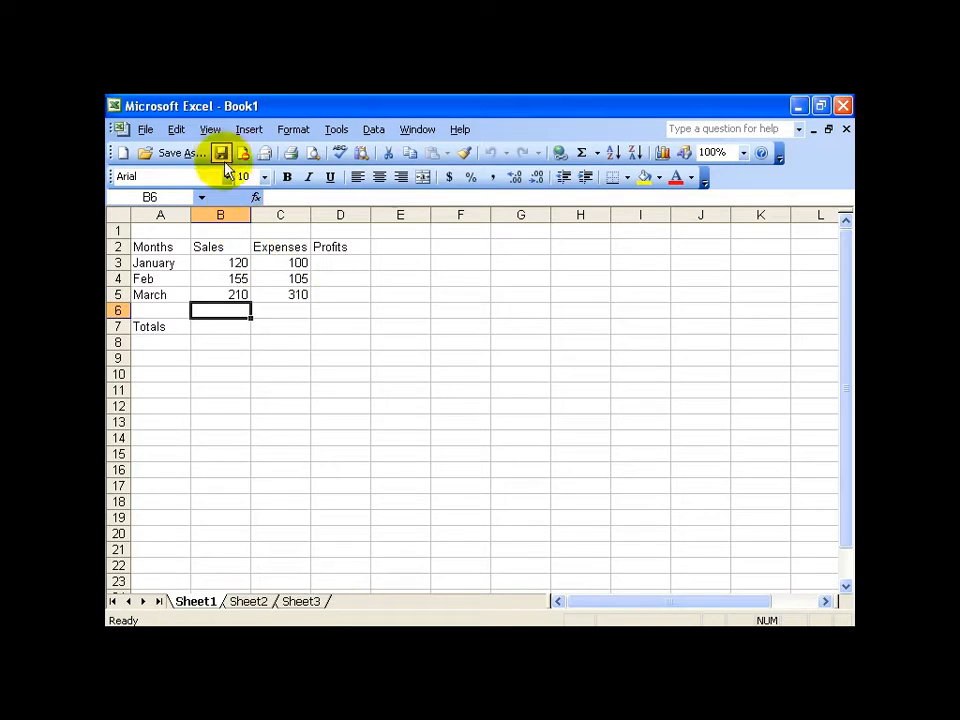
left_click(145, 129)
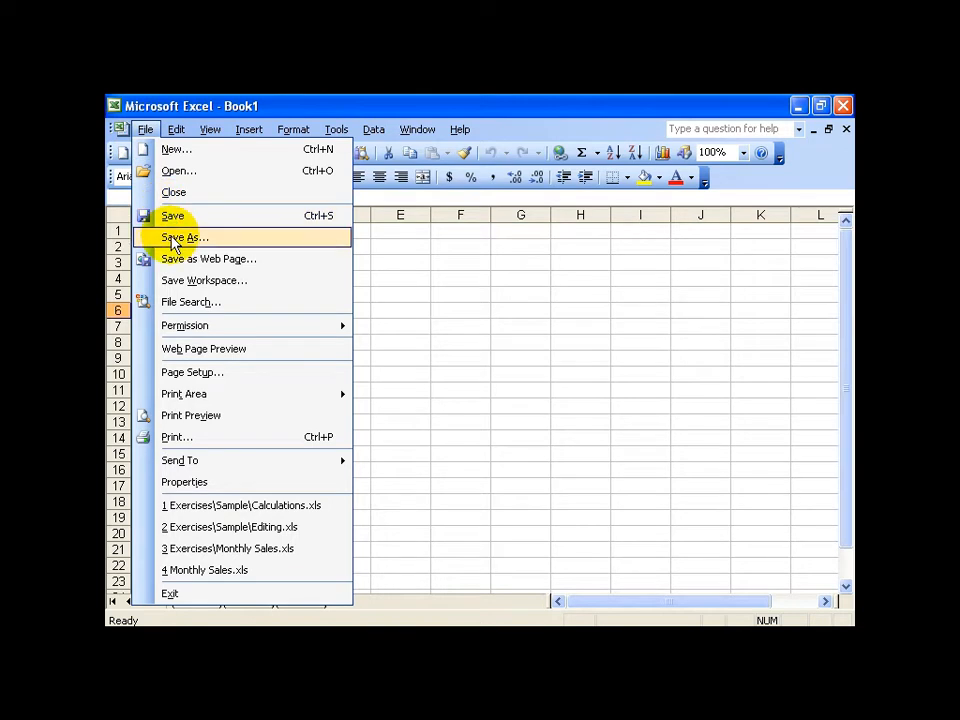
left_click(180, 237)
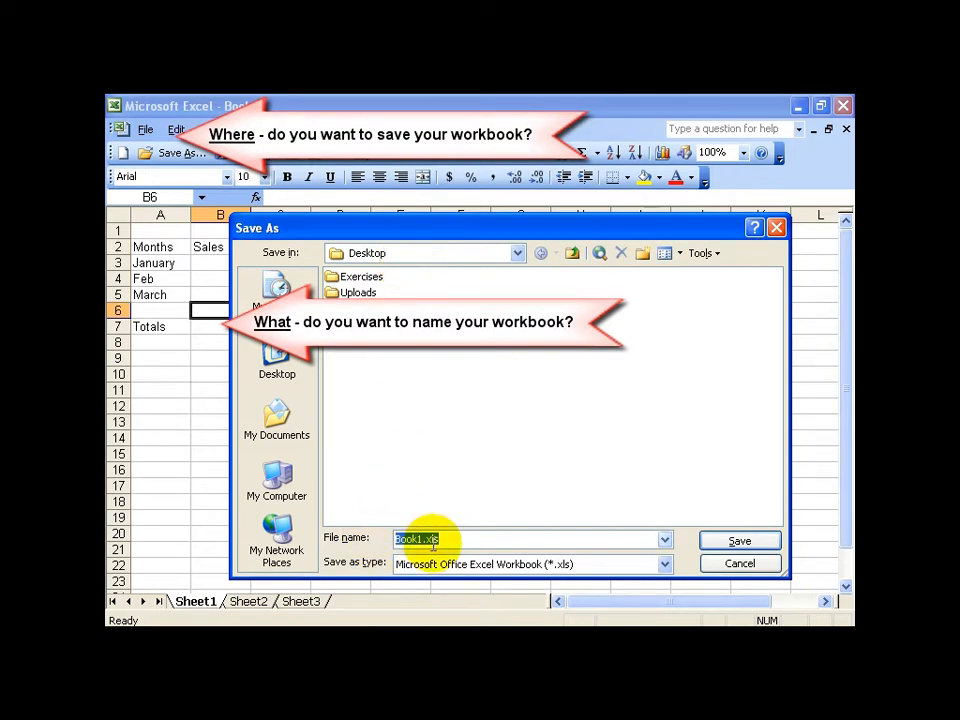
left_click(744, 563)
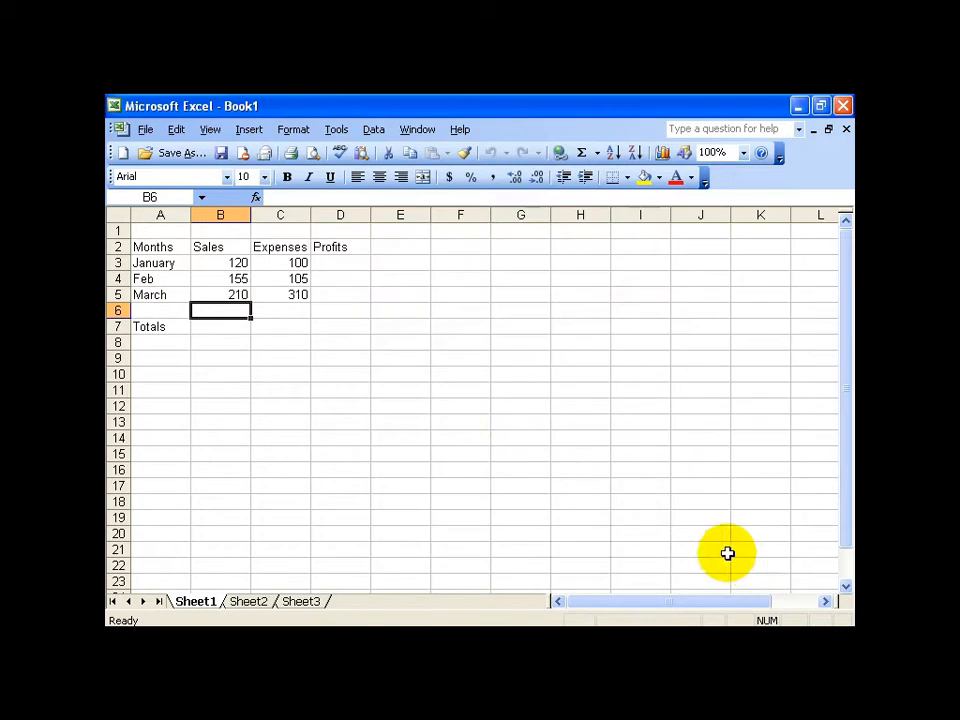
- Save the workbook under the file name Sales in the Exercises folder on the desktop
left_click(221, 155)
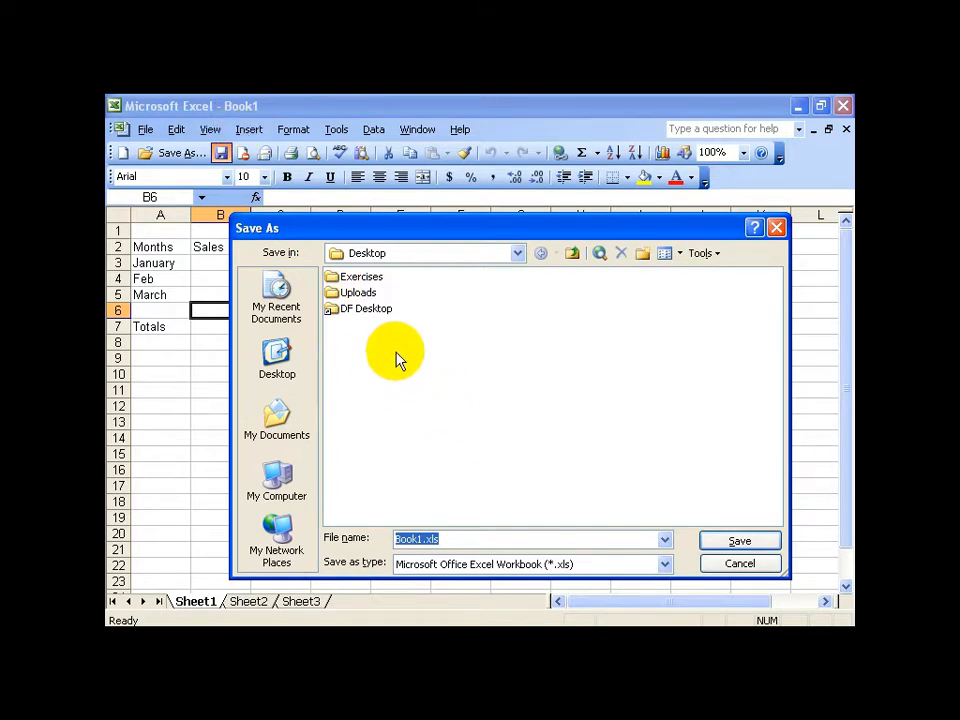
double_click(345, 277)
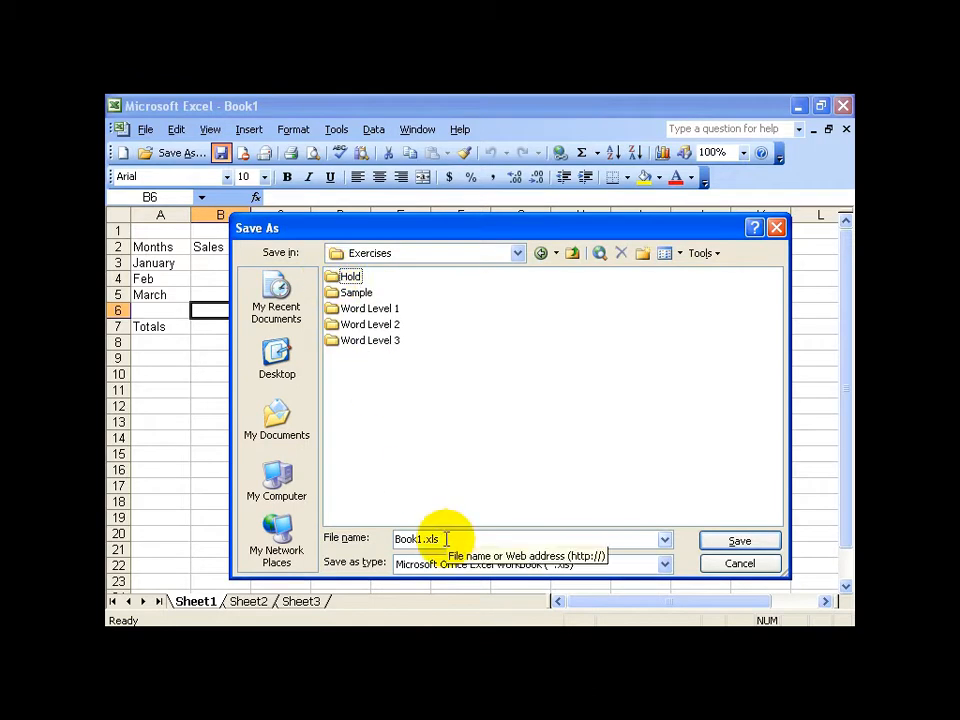
left_click(279, 365)
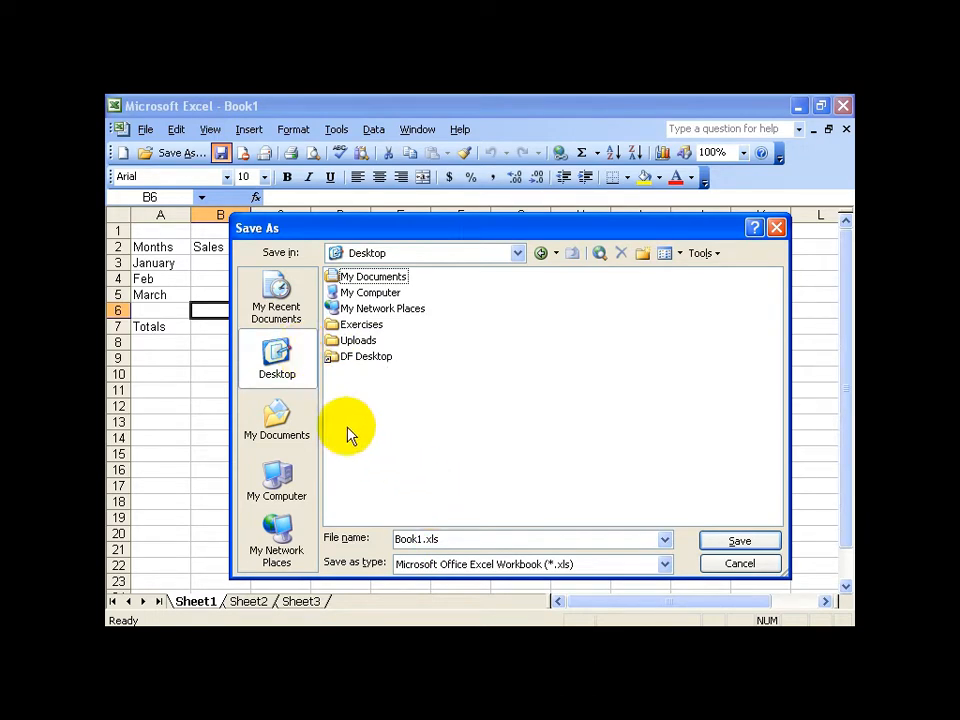
double_click(337, 328)
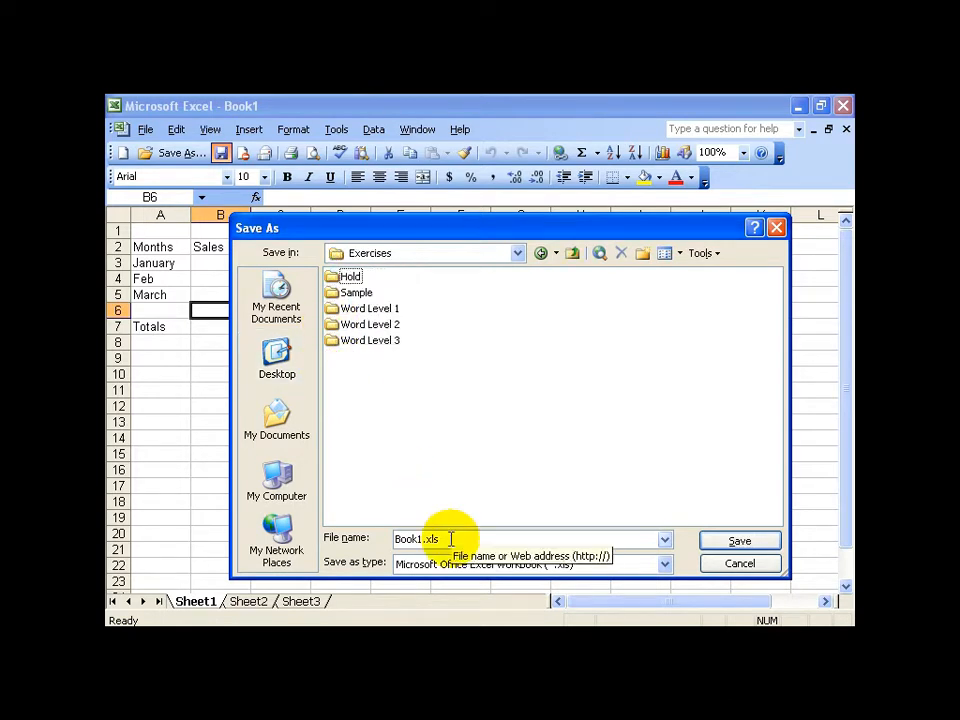
left_click_drag(451, 539, 349, 538)
type("Sales")
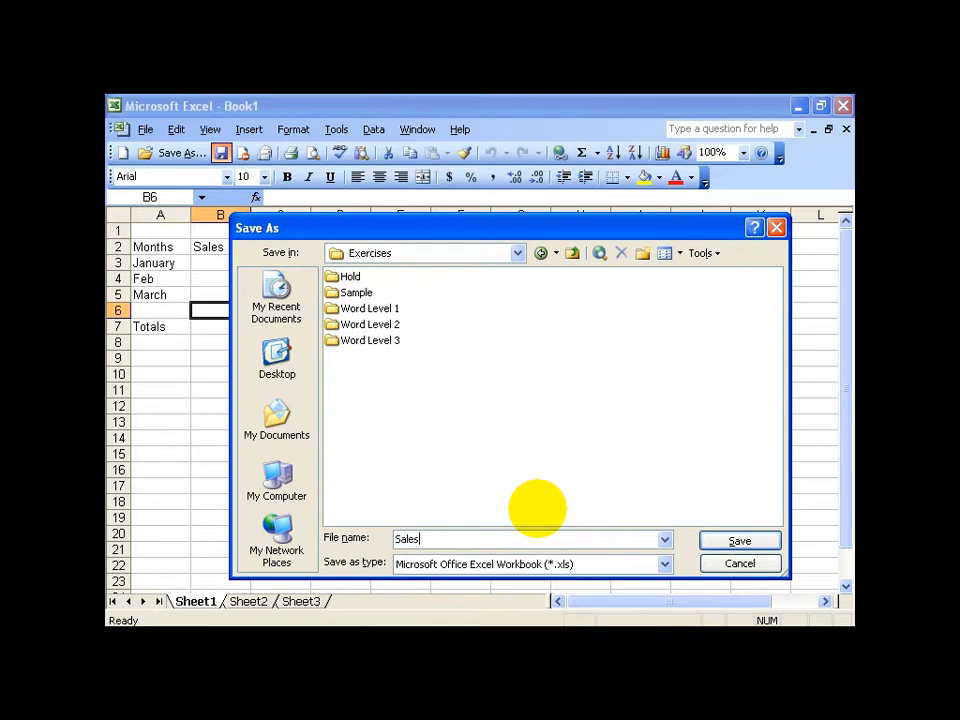
left_click(740, 540)
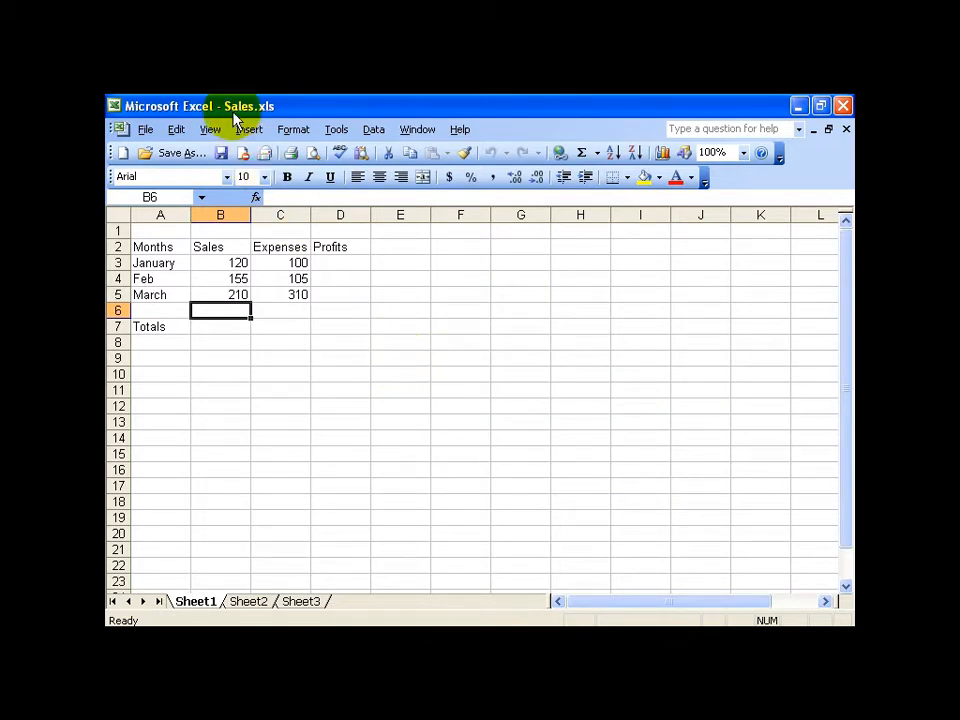
- Change March's sales in B5 to 305 and save the workbook under its existing name
left_click(236, 295)
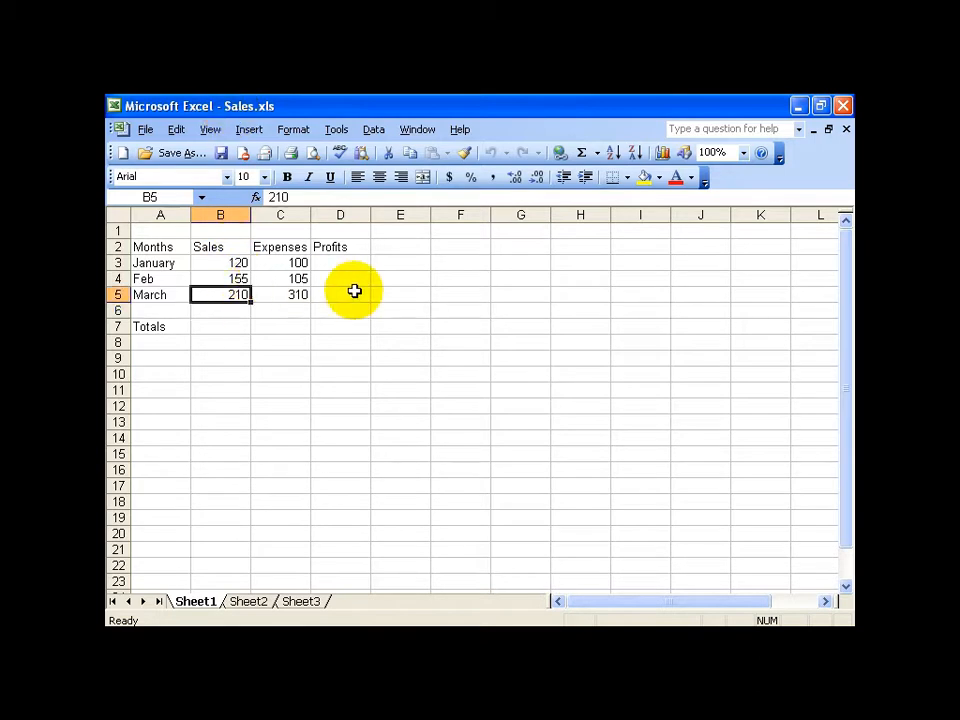
type("305")
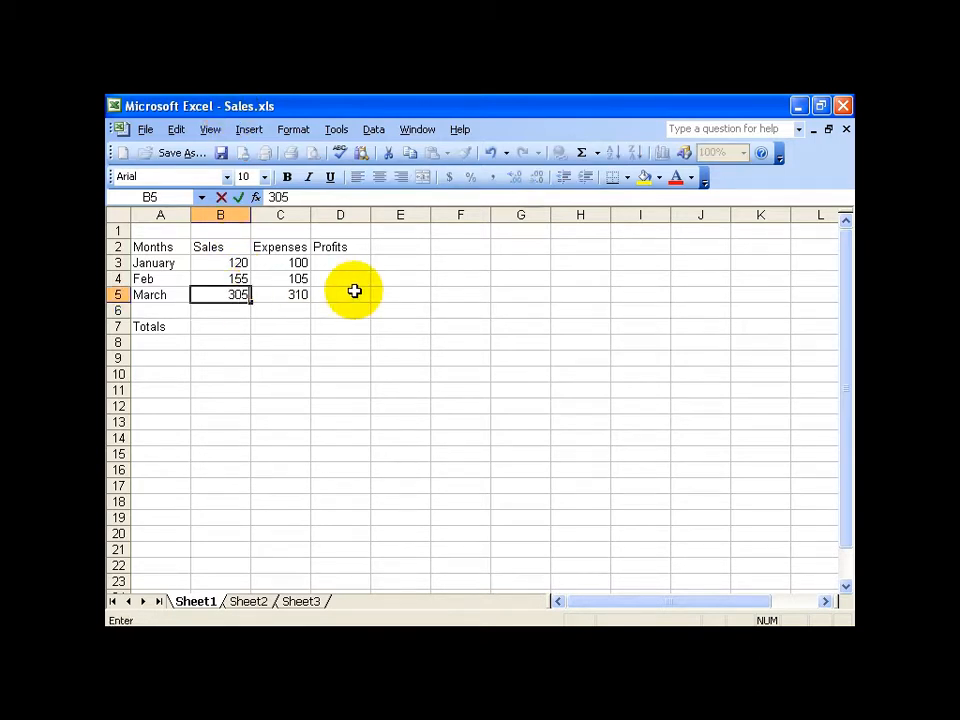
key("Return")
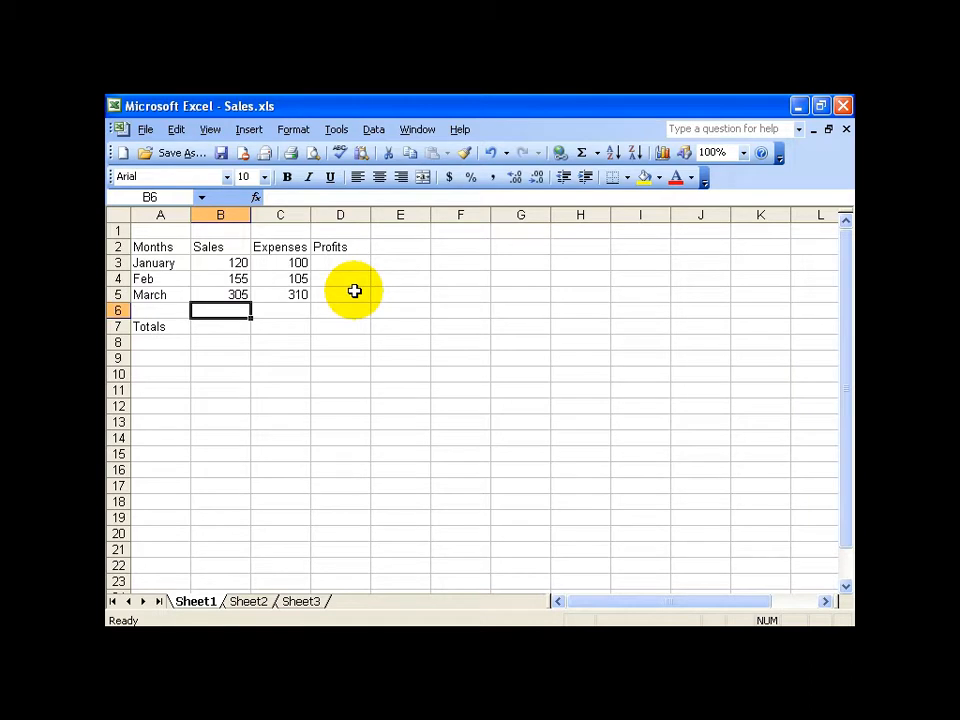
left_click(221, 153)
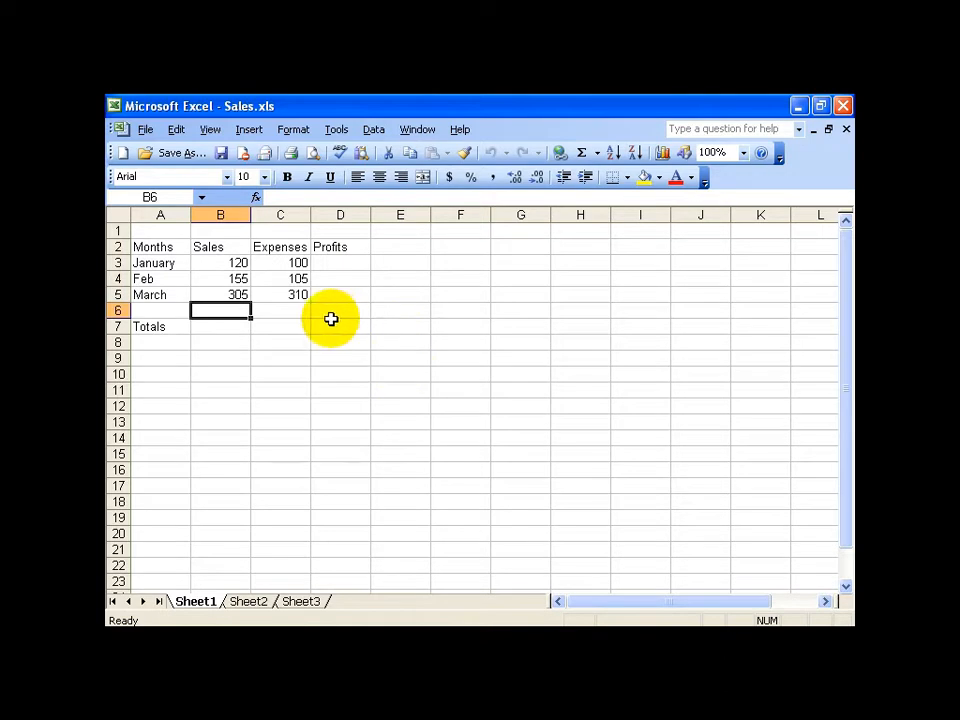
- Select B5 and save a copy of the workbook as Sales 2 in the Exercises folder
left_click(233, 294)
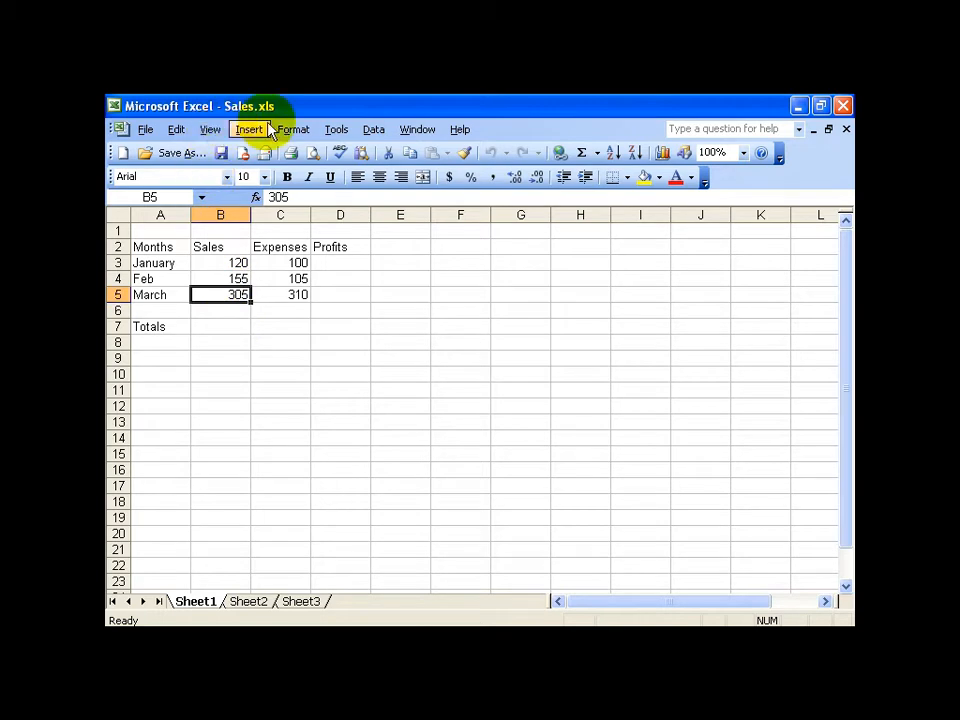
left_click(178, 150)
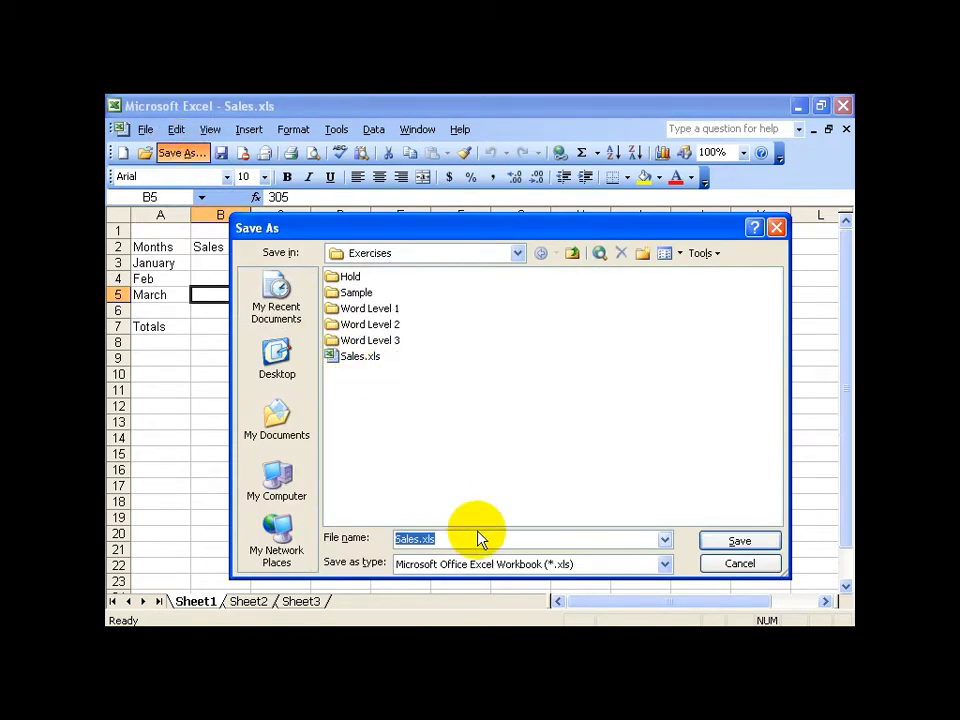
type("Sale")
left_click(740, 541)
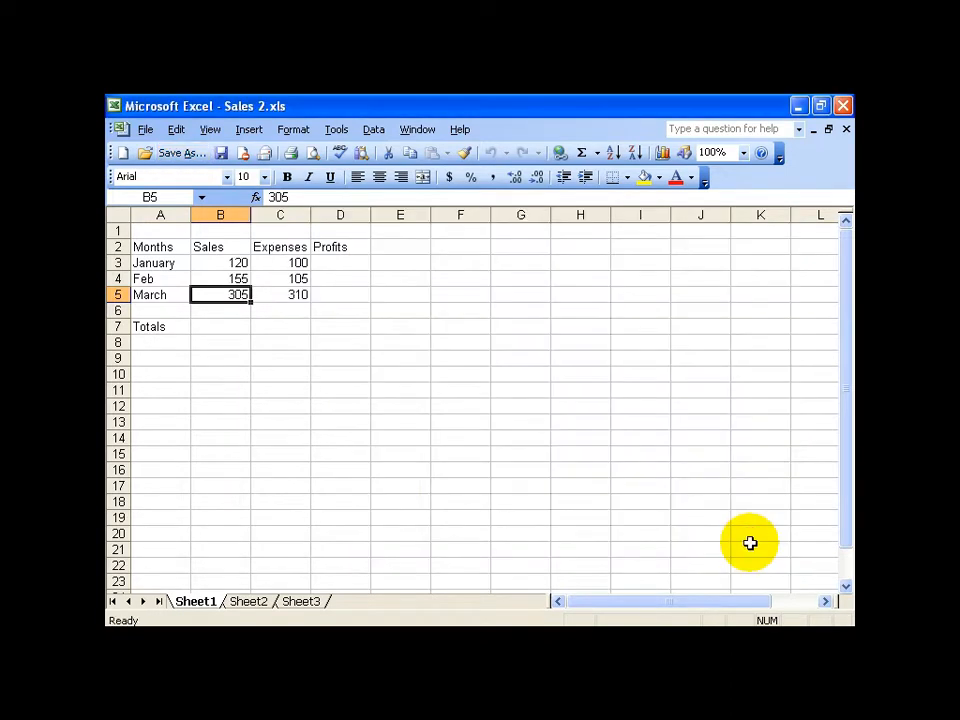
- Close the Sales 2 workbook, minimize Excel, and open Sales.xls from the Exercises folder on the desktop
left_click(846, 131)
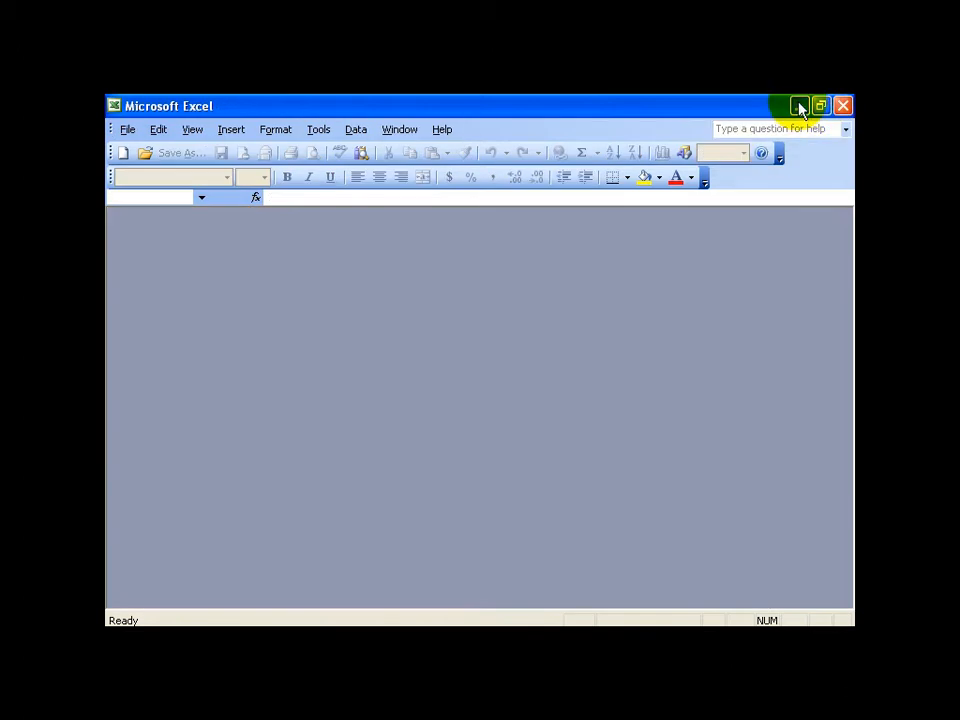
left_click(800, 106)
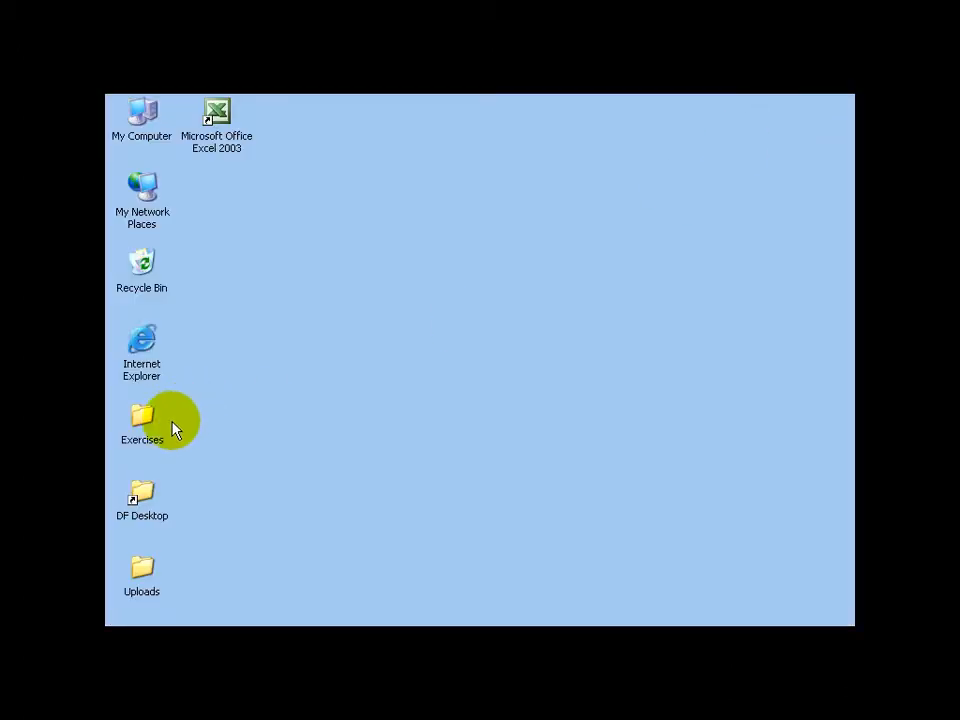
double_click(146, 424)
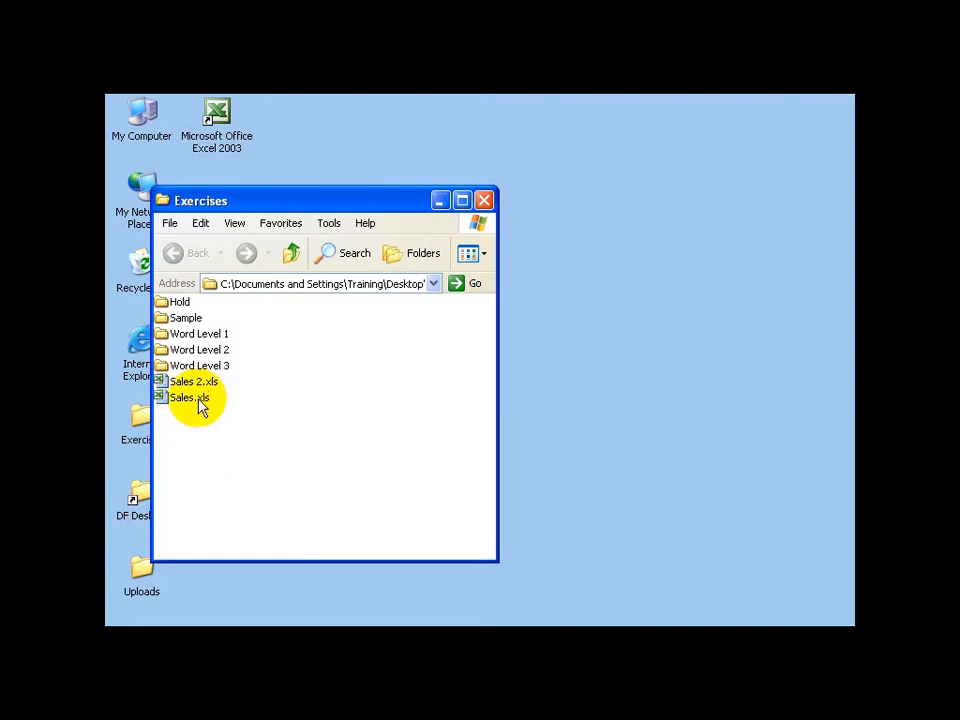
double_click(161, 398)
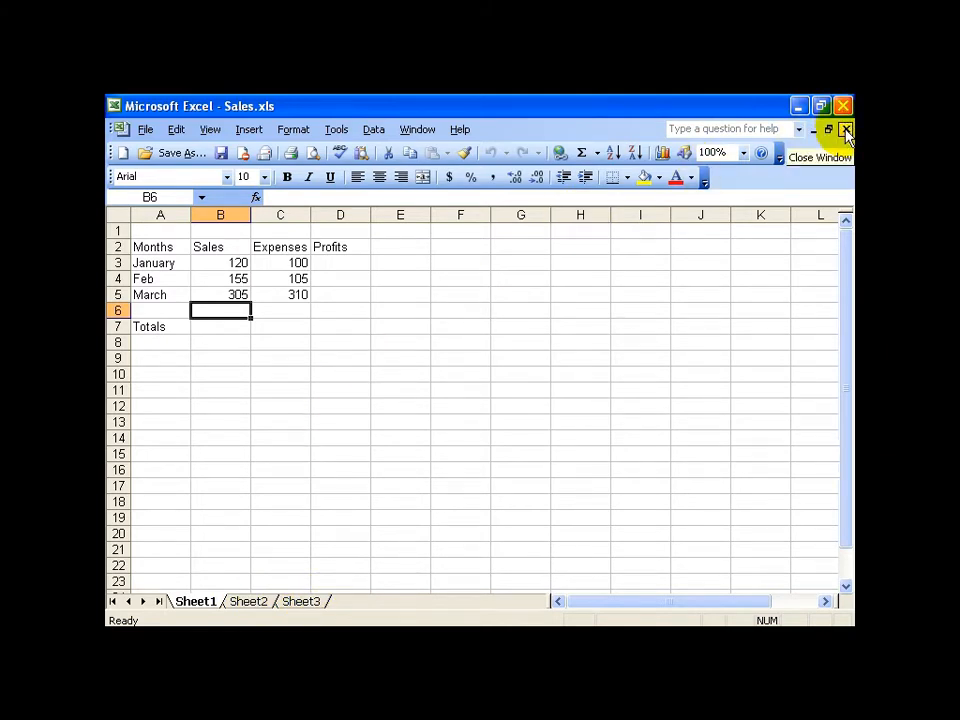
- Close Sales.xls and open Sales 2.xls from the Exercises folder within Excel
left_click(145, 129)
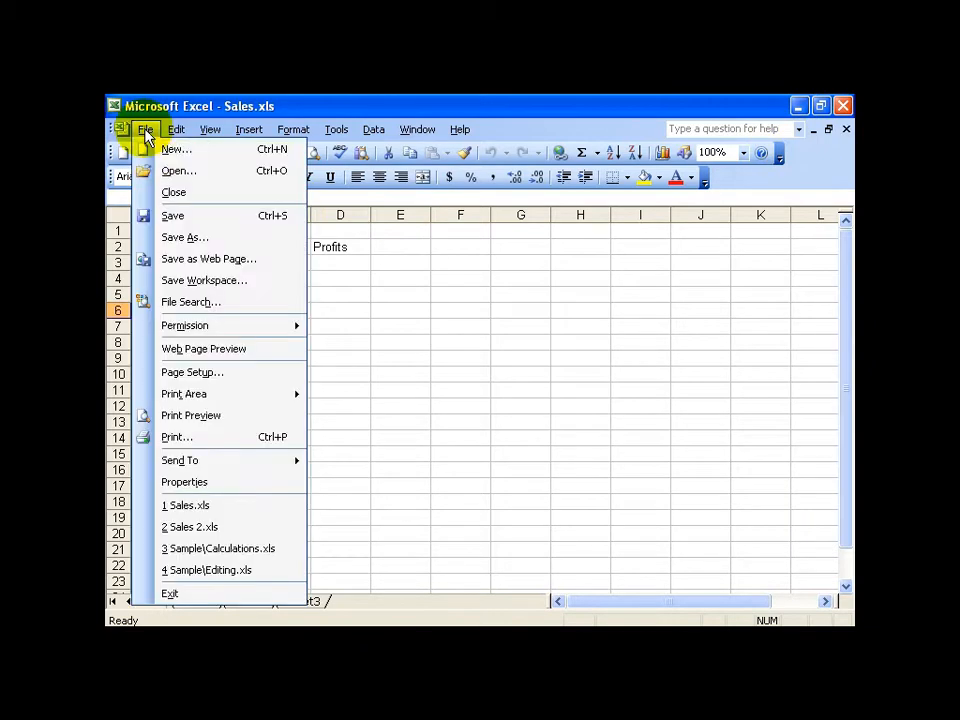
left_click(168, 193)
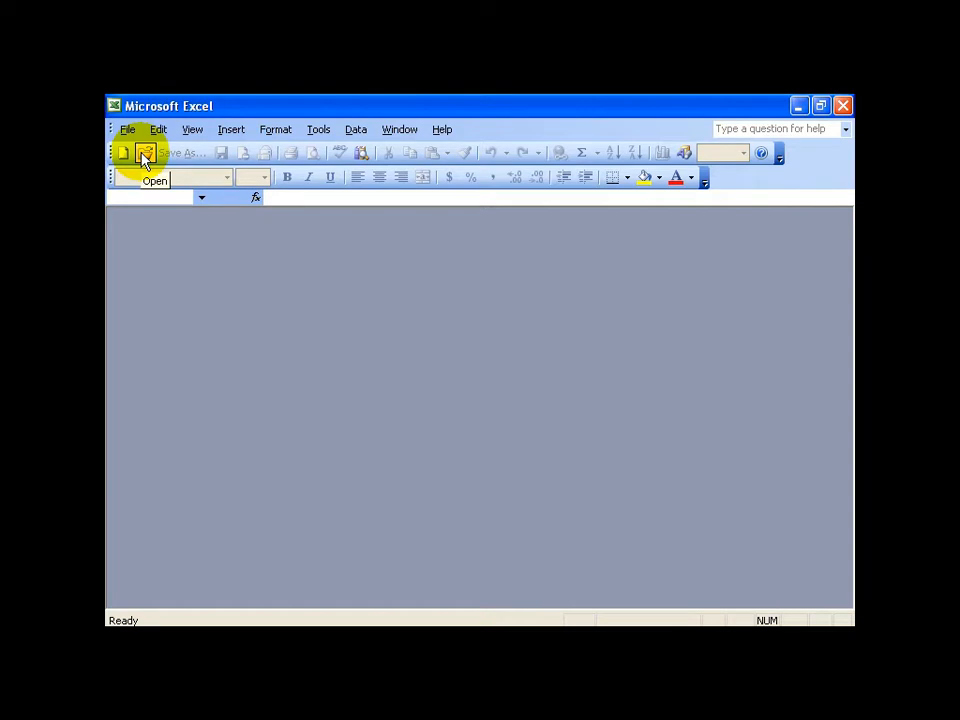
left_click(128, 130)
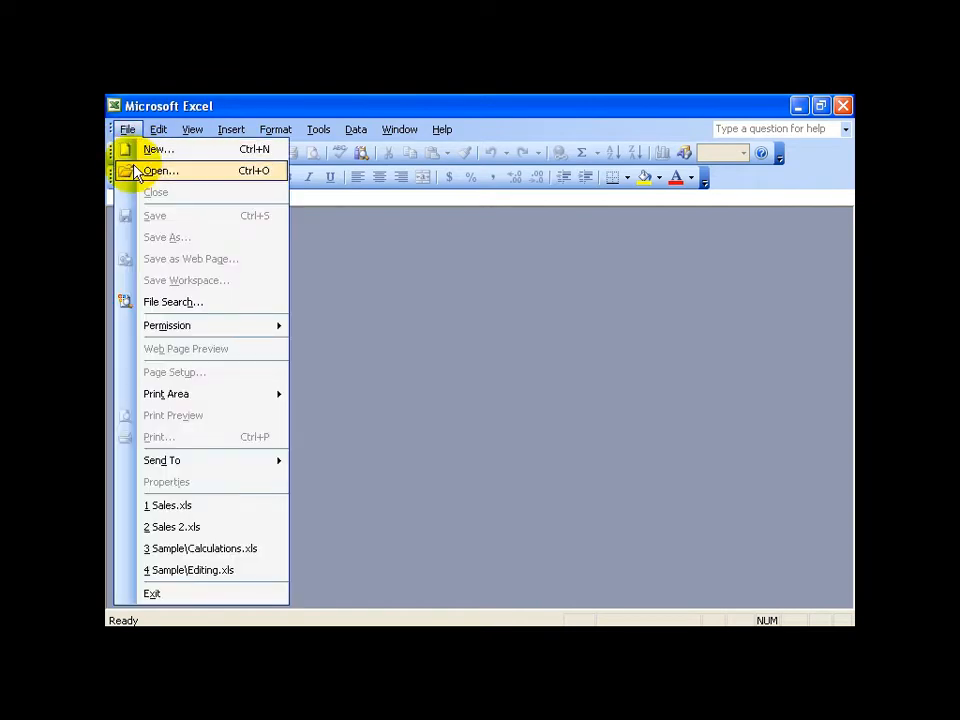
left_click(135, 174)
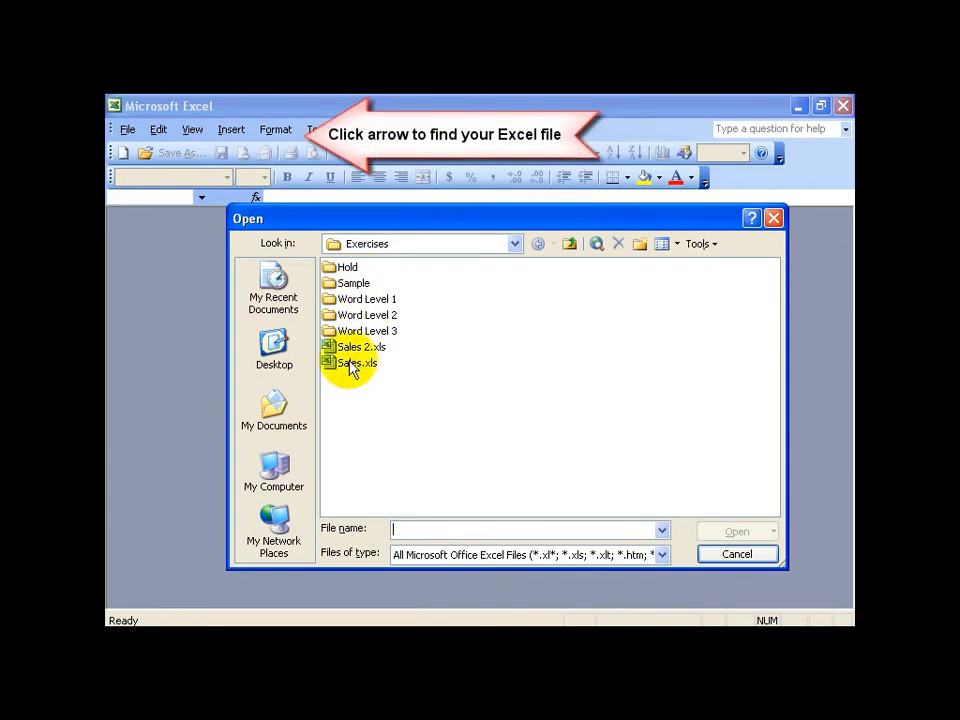
double_click(352, 347)
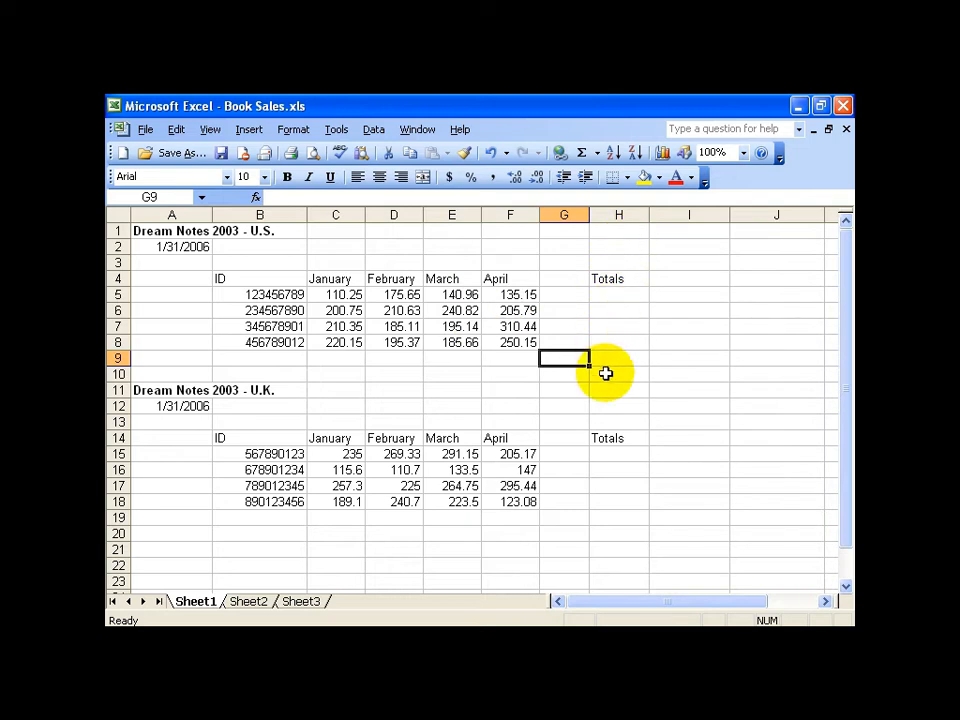
- Cut the entire Totals column H and paste it into column P
left_click(619, 214)
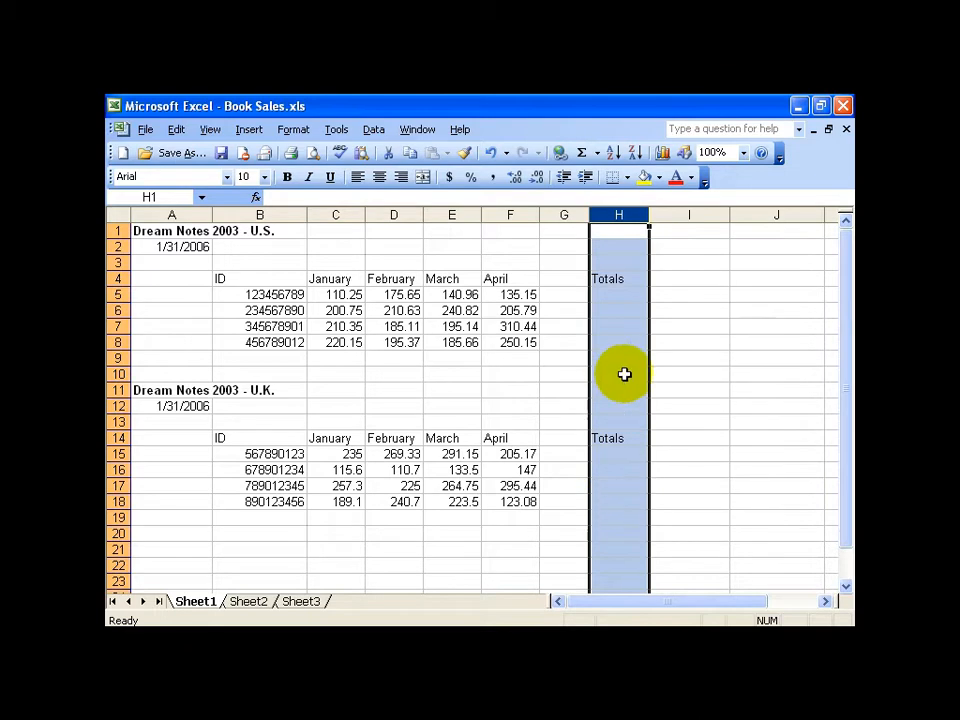
right_click(617, 313)
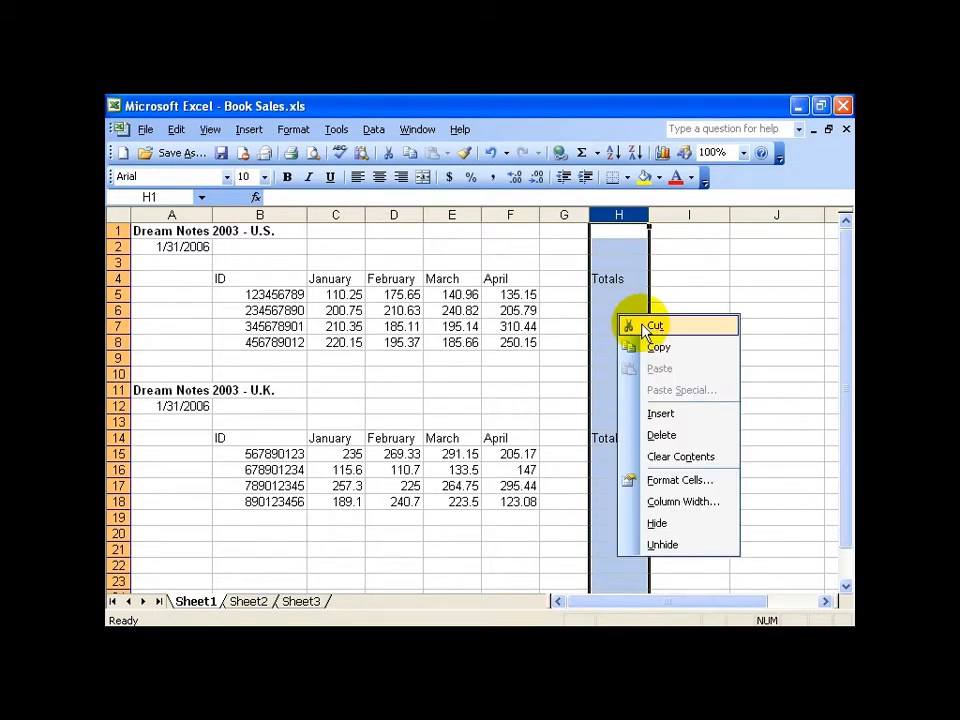
left_click(645, 328)
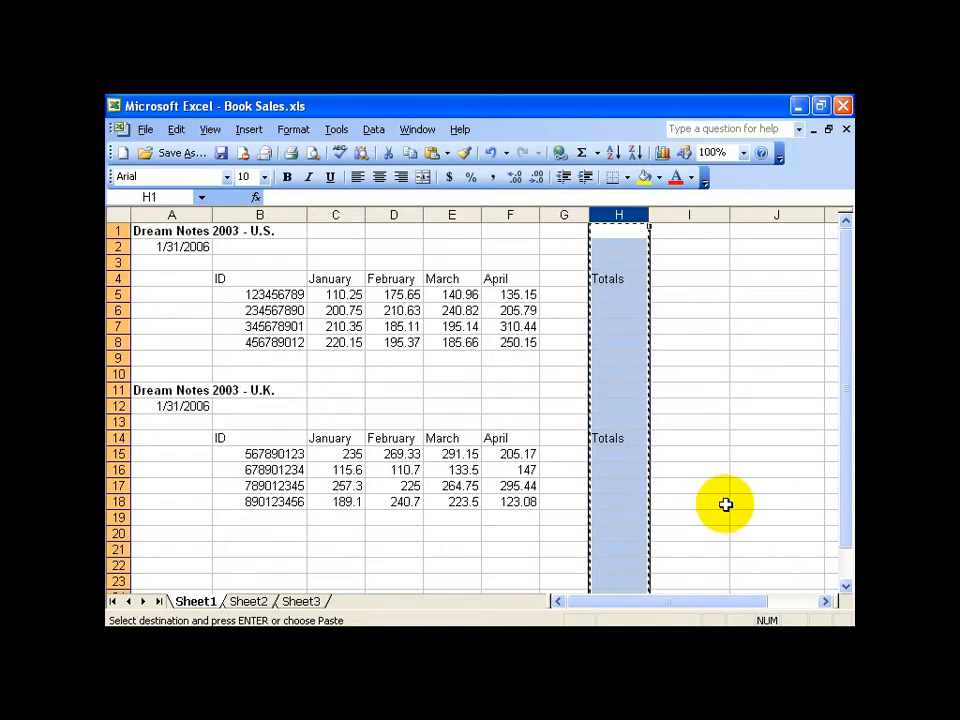
left_click(826, 601)
left_click(826, 601)
left_click(826, 601)
left_click(826, 601)
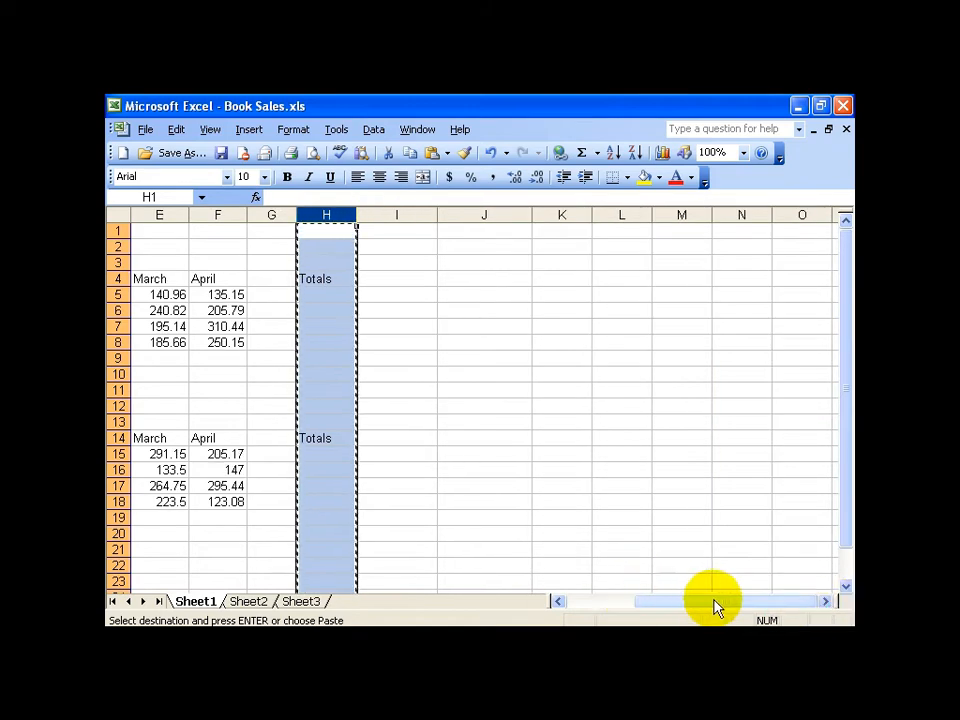
left_click(824, 601)
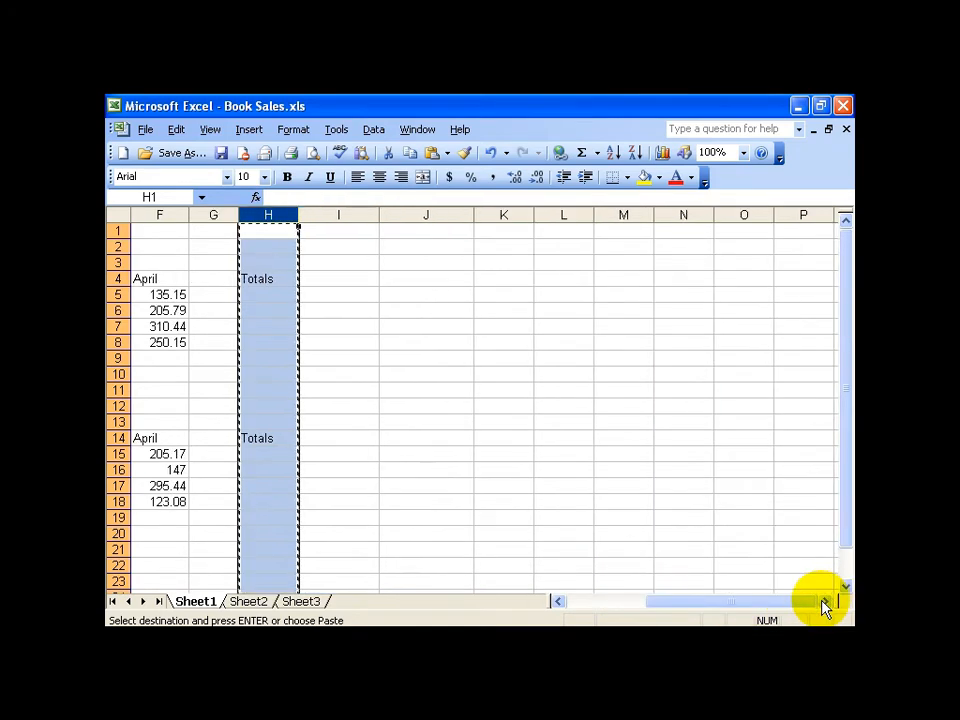
left_click(825, 601)
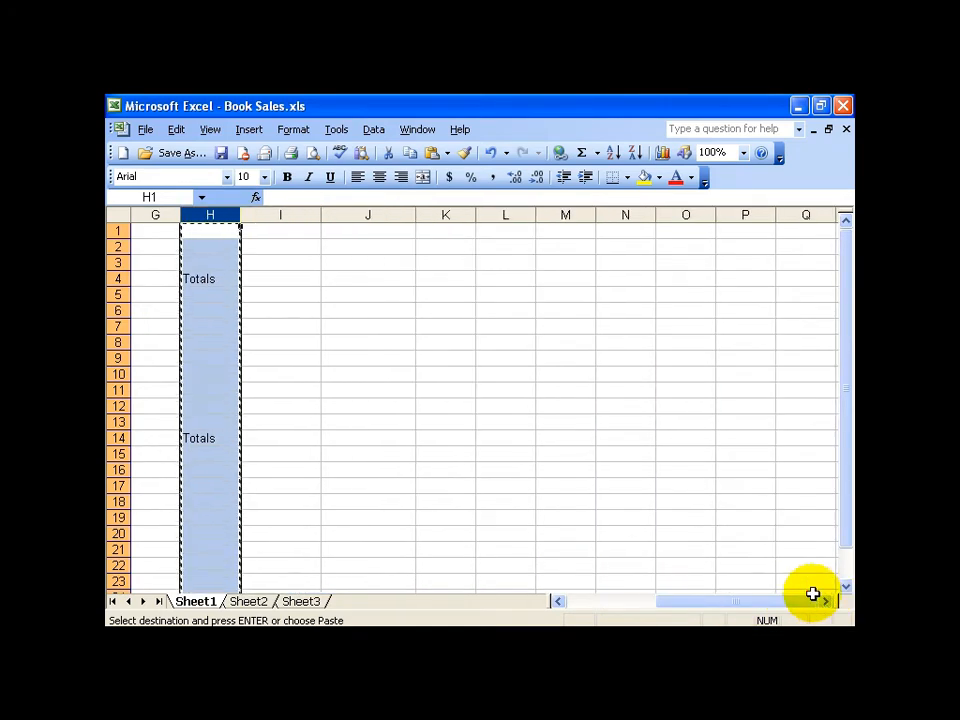
right_click(745, 216)
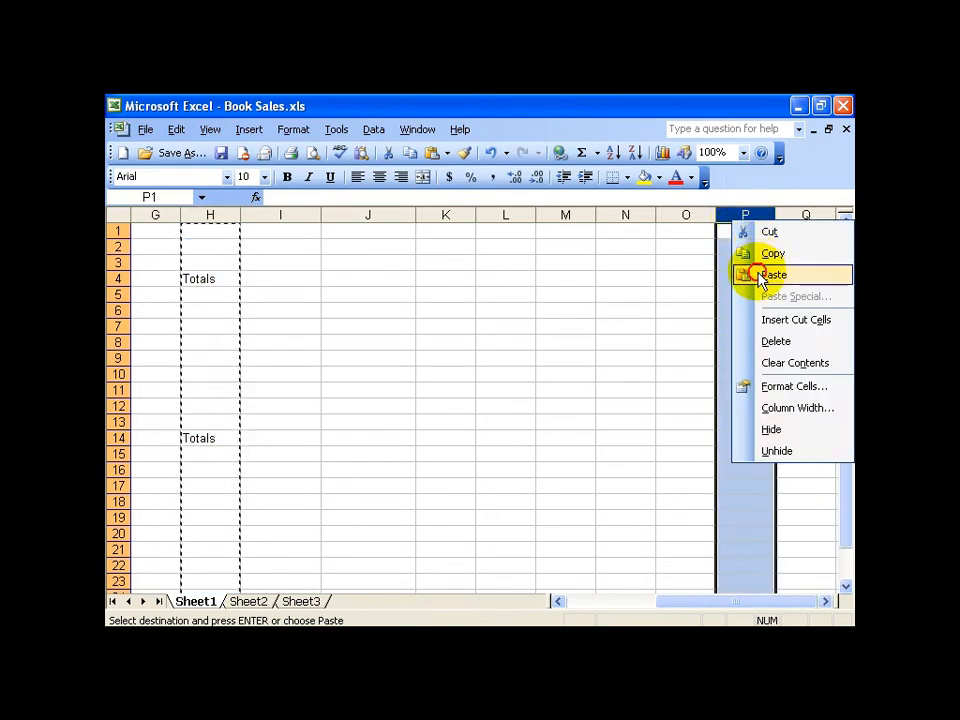
left_click(763, 276)
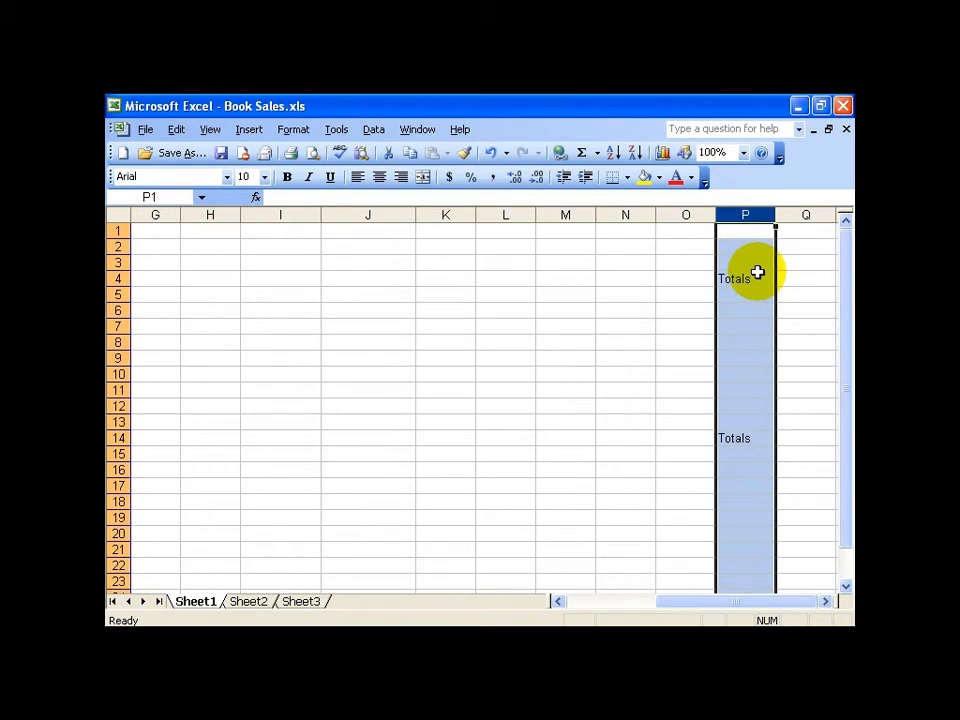
- Undo the move of the Totals column, cancel the pending cut, and return to cell A1
left_click(490, 152)
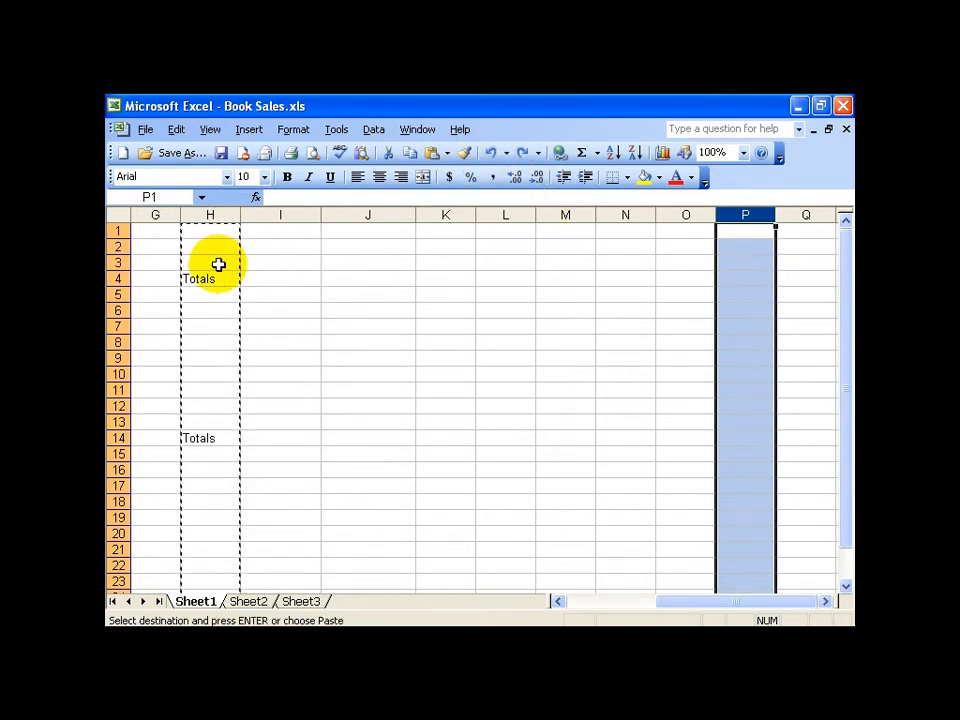
key("Escape")
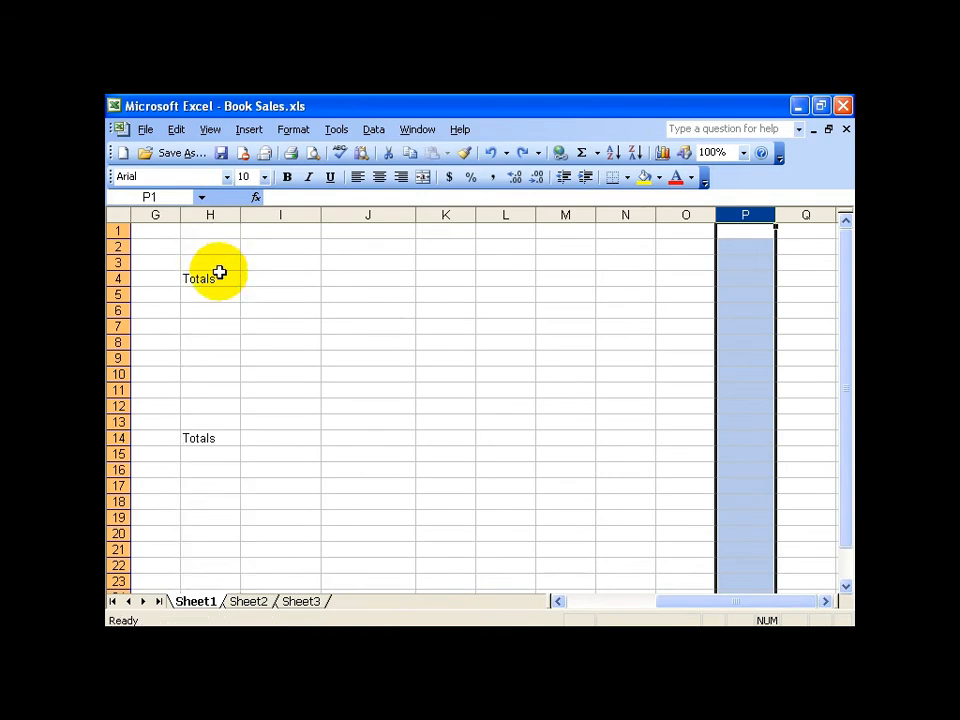
key("ctrl+Home")
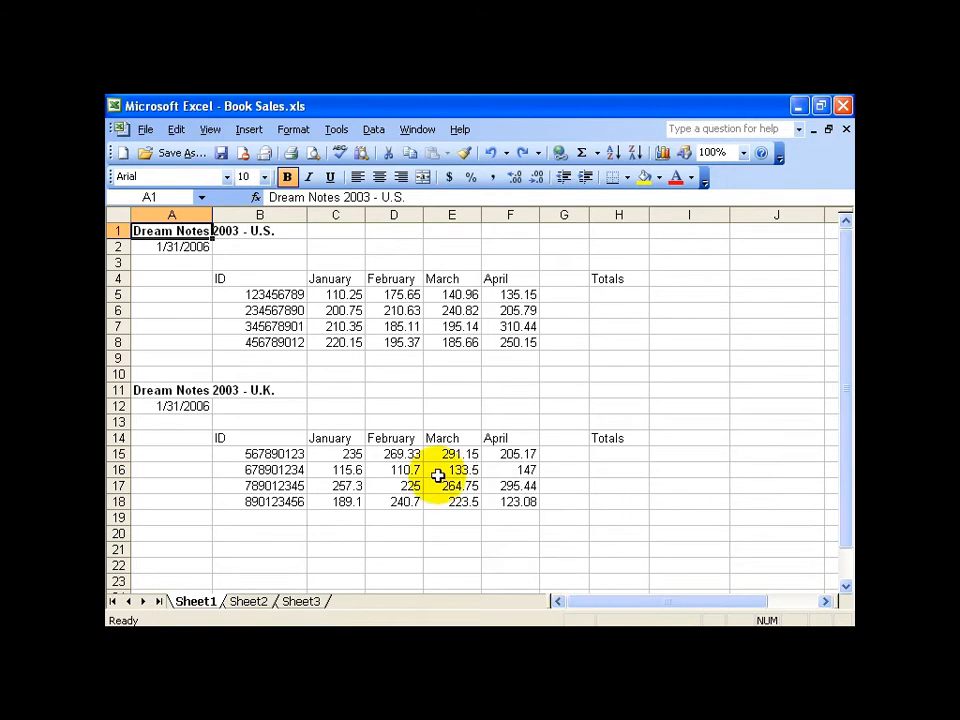
- Select the whole of row 6, and select the whole January column C in its place
left_click(116, 310)
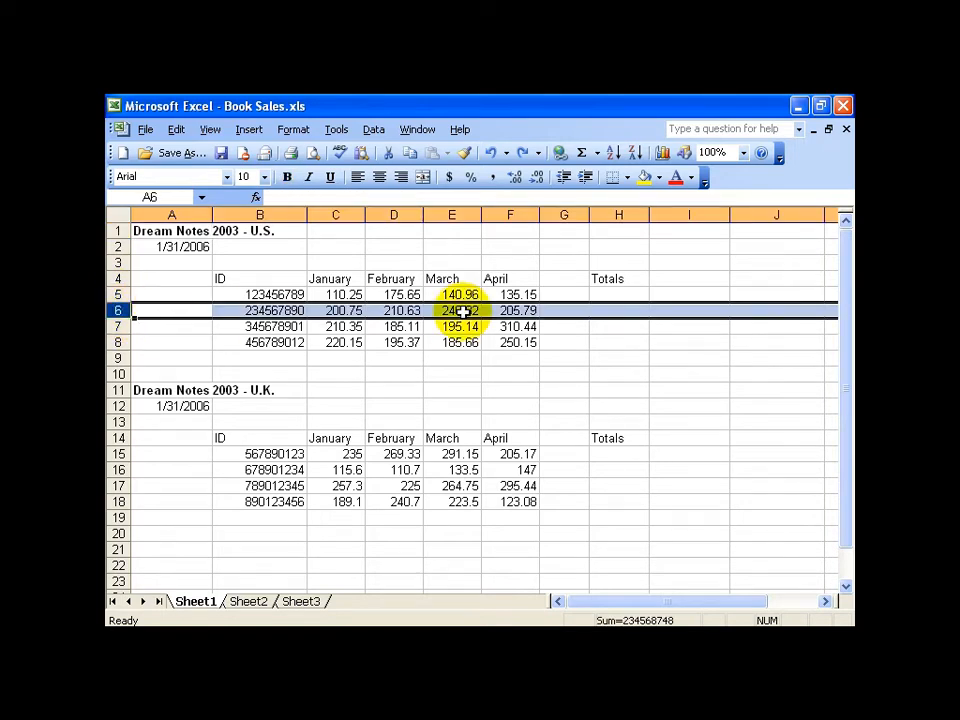
left_click(336, 214)
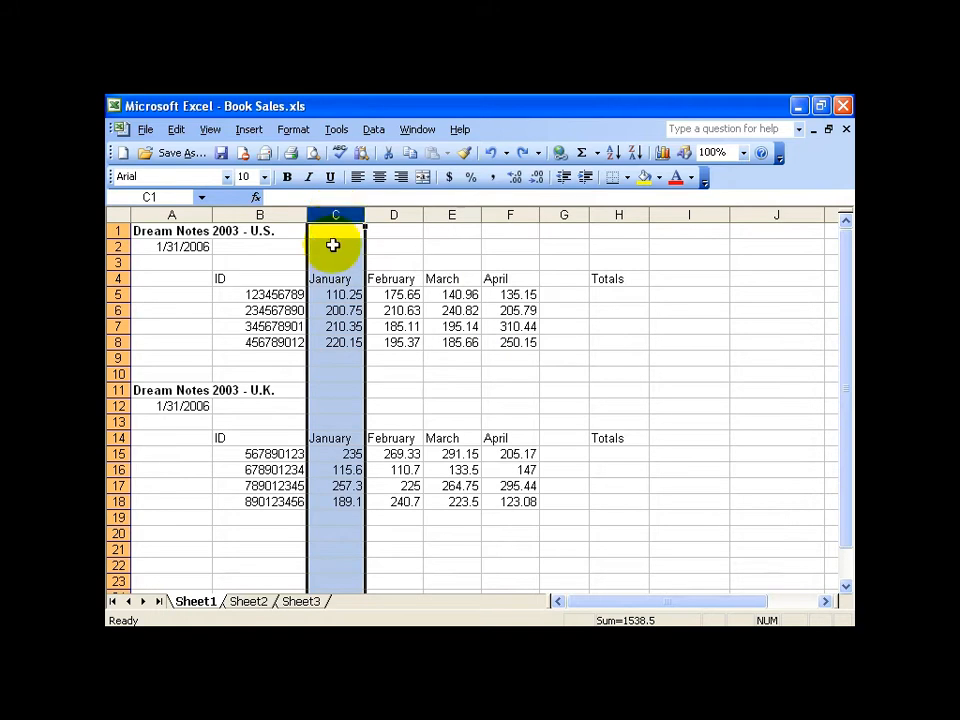
- Select the whole U.S. data block around cell B6, and select the title and date block around cell A1 in its place
left_click(283, 310)
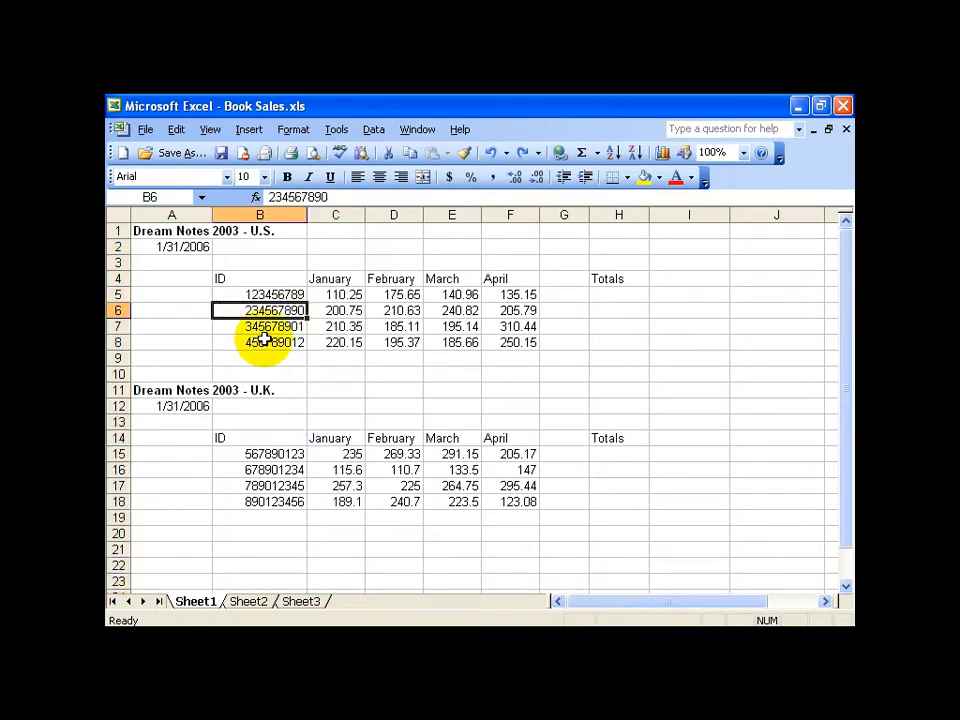
key("ctrl+a")
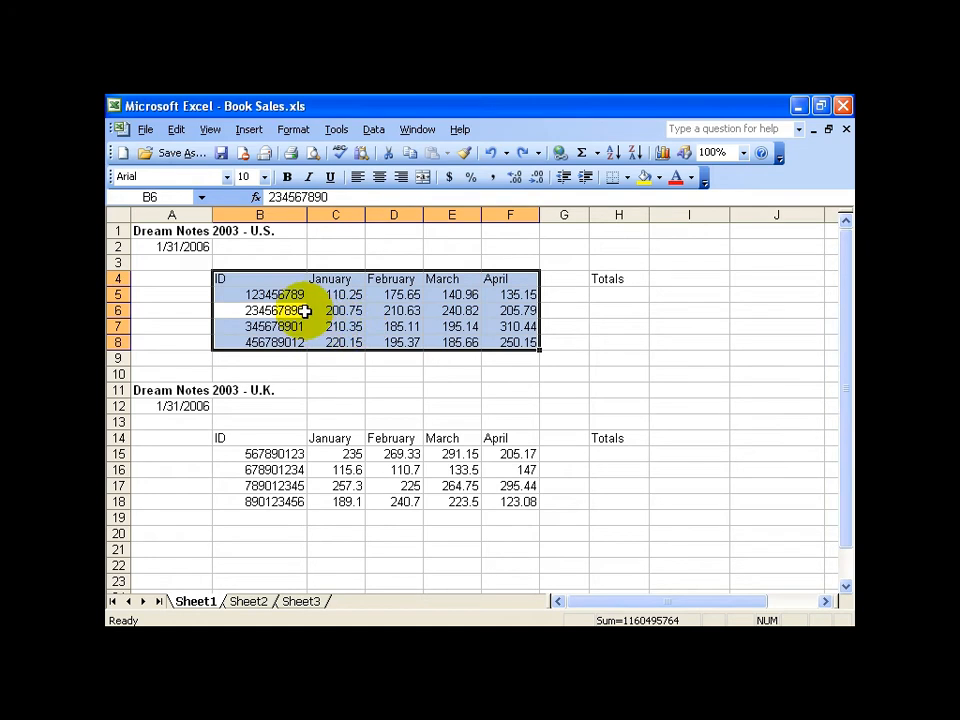
left_click(170, 231)
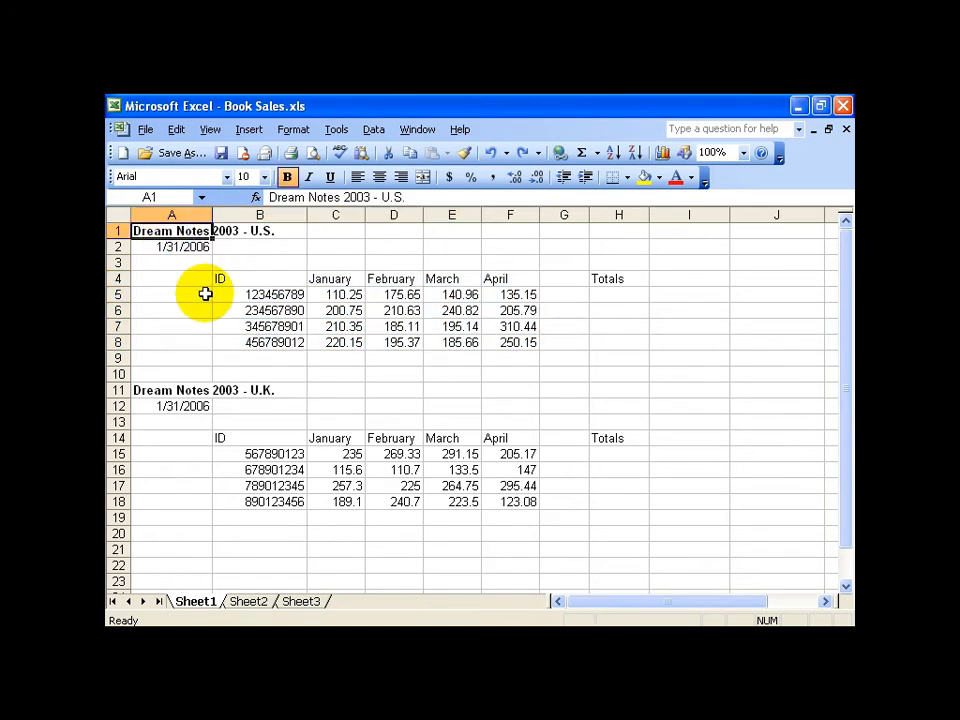
key("ctrl+a")
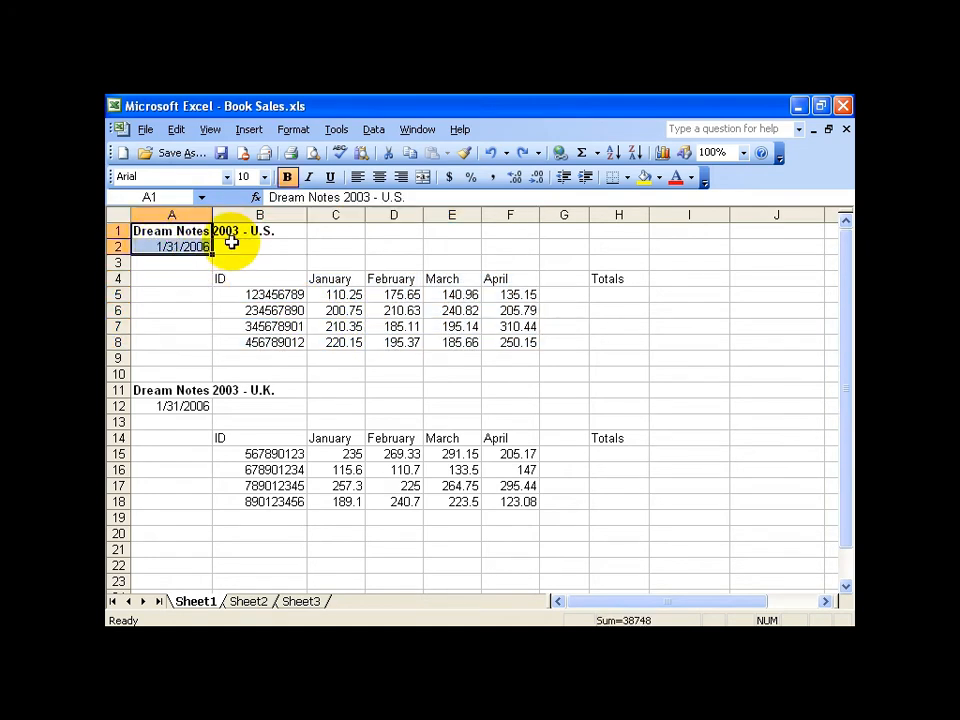
- Select the entire worksheet starting from empty cell C10, clear that selection at cell A5, and select the entire worksheet again
left_click(330, 375)
key("ctrl+a")
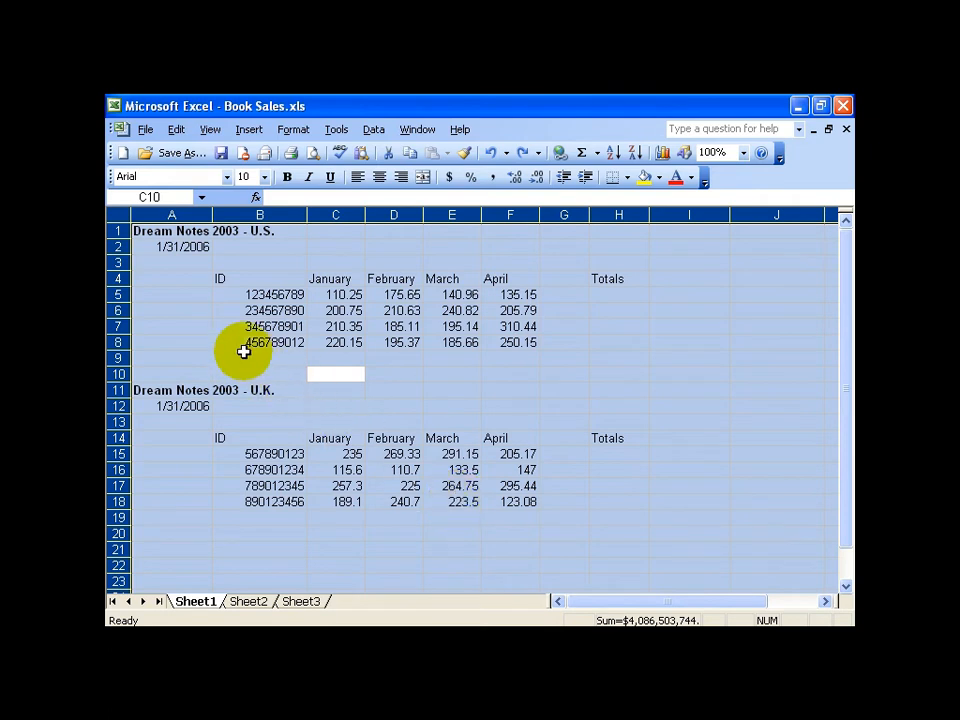
left_click(192, 296)
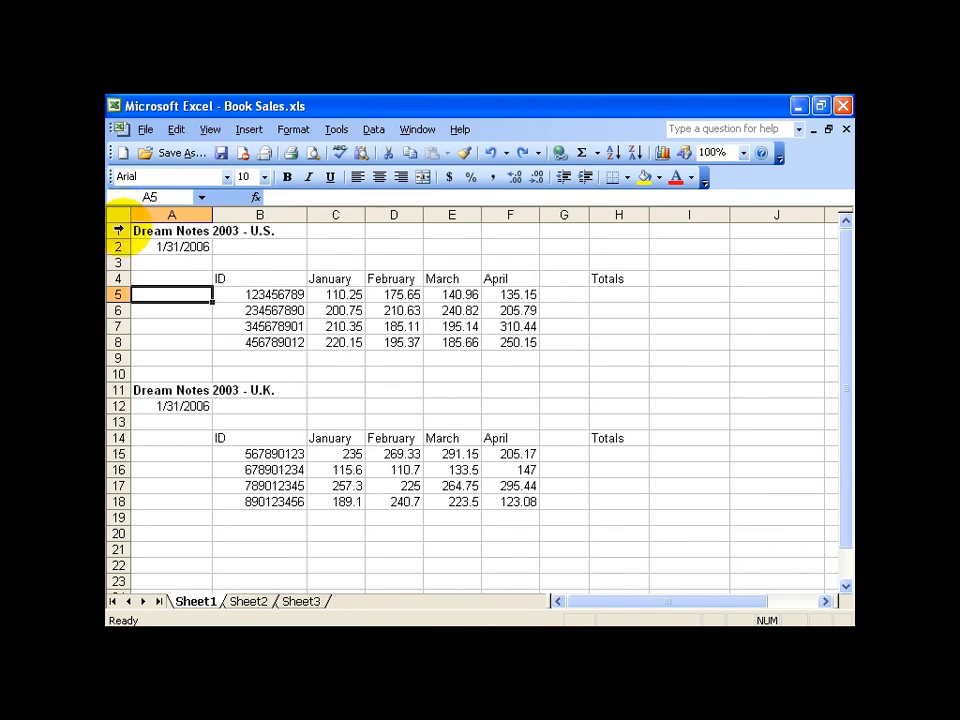
left_click(120, 215)
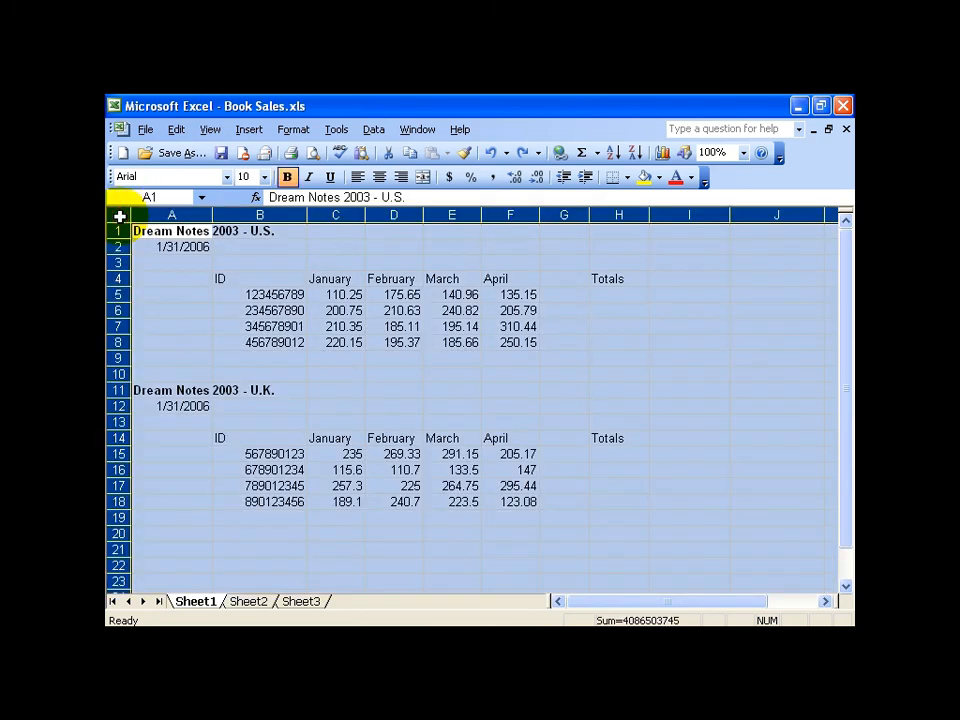